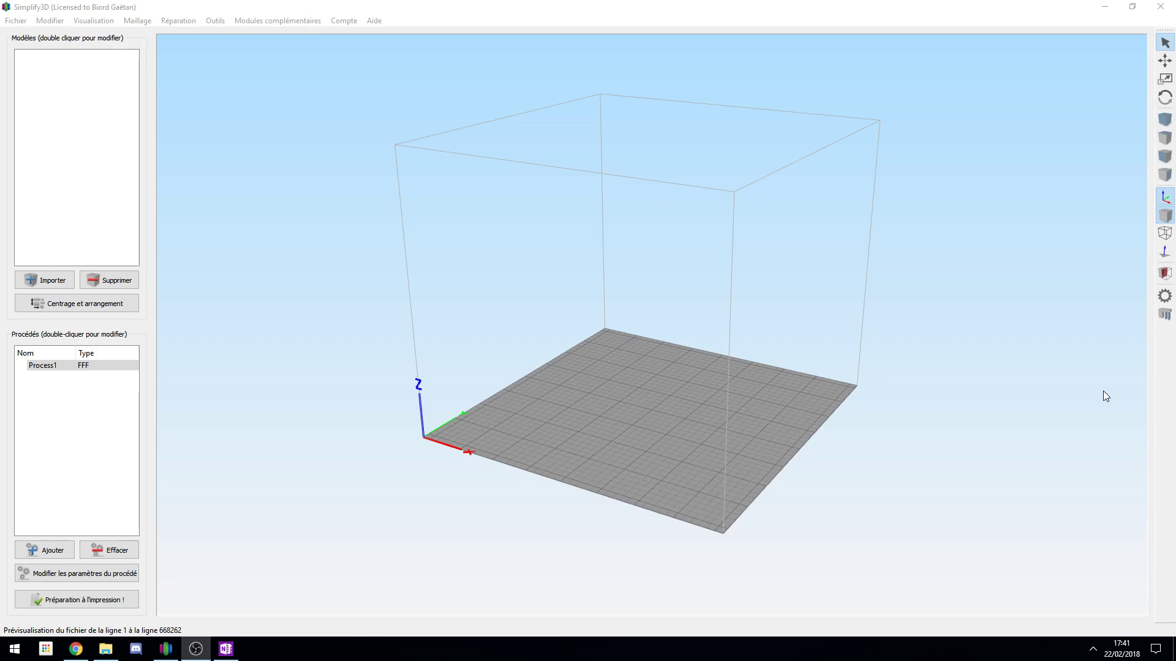
Import the Bust Iron Man model by bringing its file from File Explorer into the print volume.
click(862, 284)
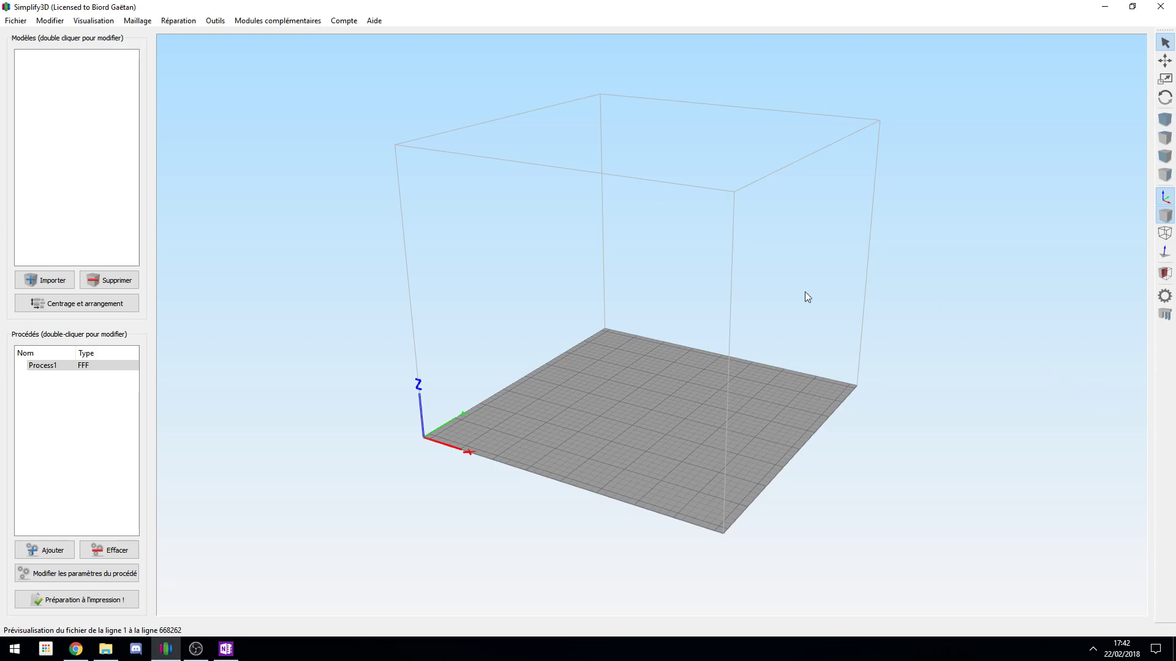
click(65, 283)
click(105, 649)
drag(592, 6, 841, 200)
click(524, 294)
click(542, 323)
click(105, 648)
drag(576, 311, 353, 327)
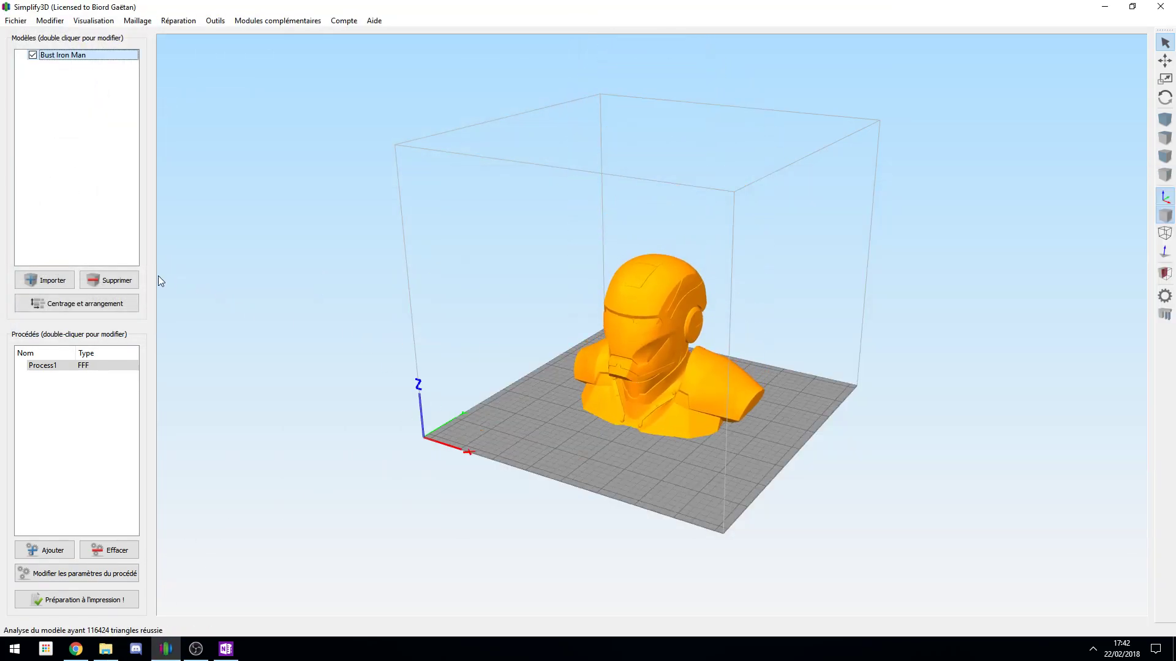
Delete the model from the build plate and import Bust Iron Man.stl through the file import dialog.
click(109, 280)
click(45, 280)
click(156, 97)
click(482, 472)
Examine the file types accepted for model import, switching the filter to All Files and back to 3D Models, and cancel.
click(53, 279)
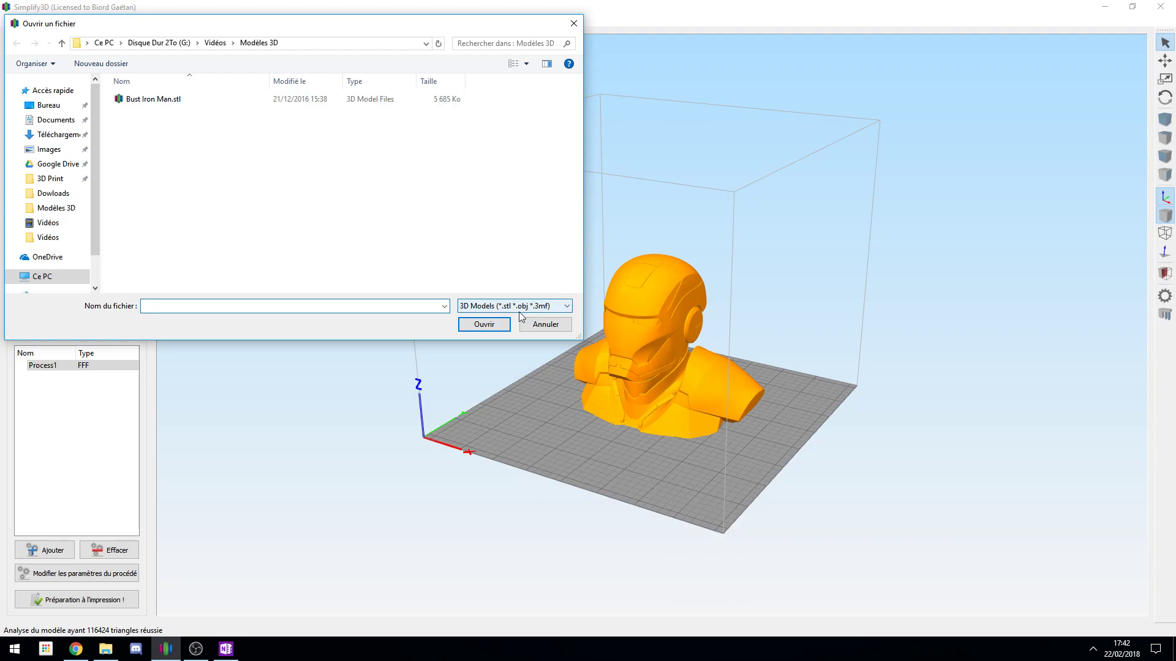
click(557, 308)
click(557, 308)
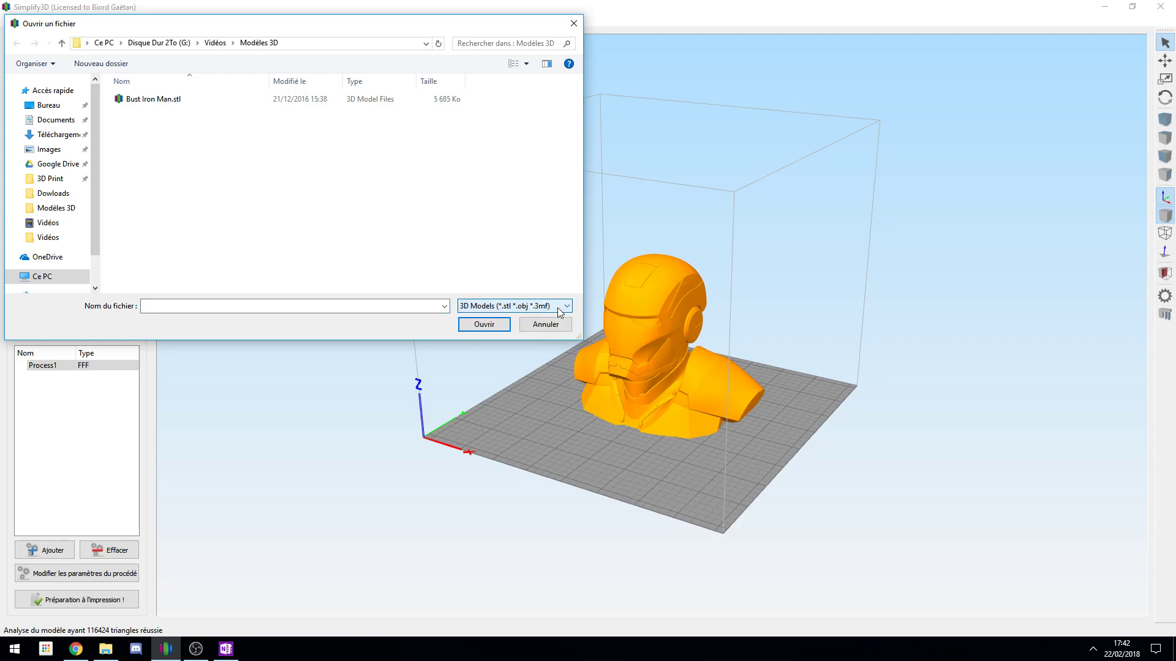
click(516, 308)
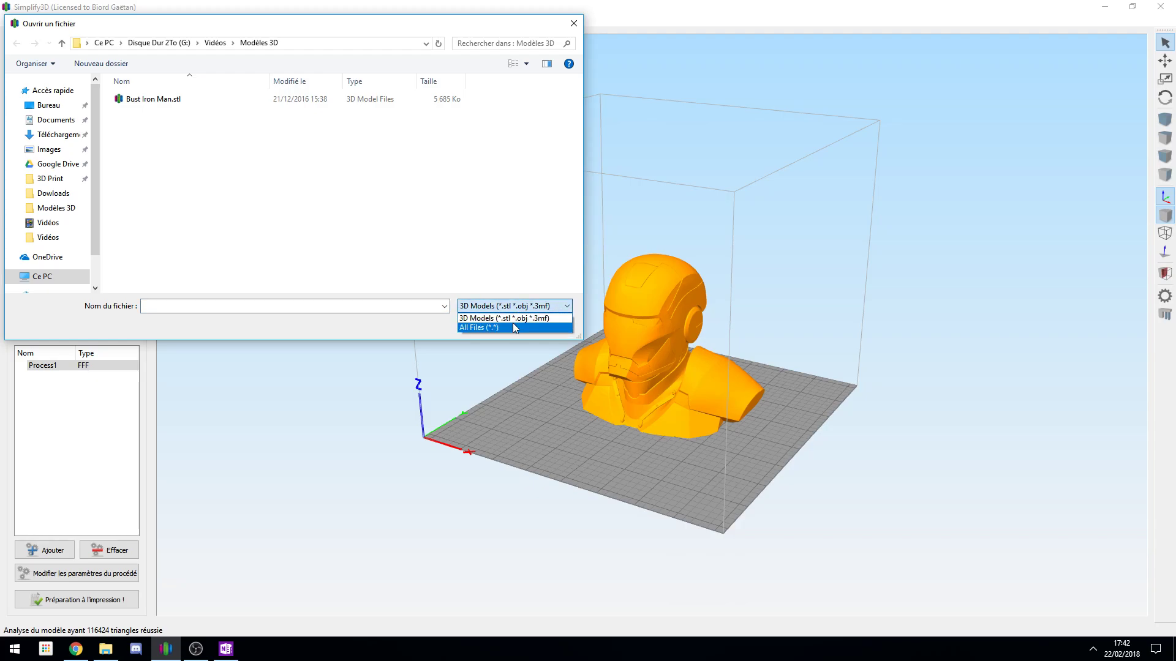
click(515, 329)
click(506, 307)
click(498, 319)
click(530, 323)
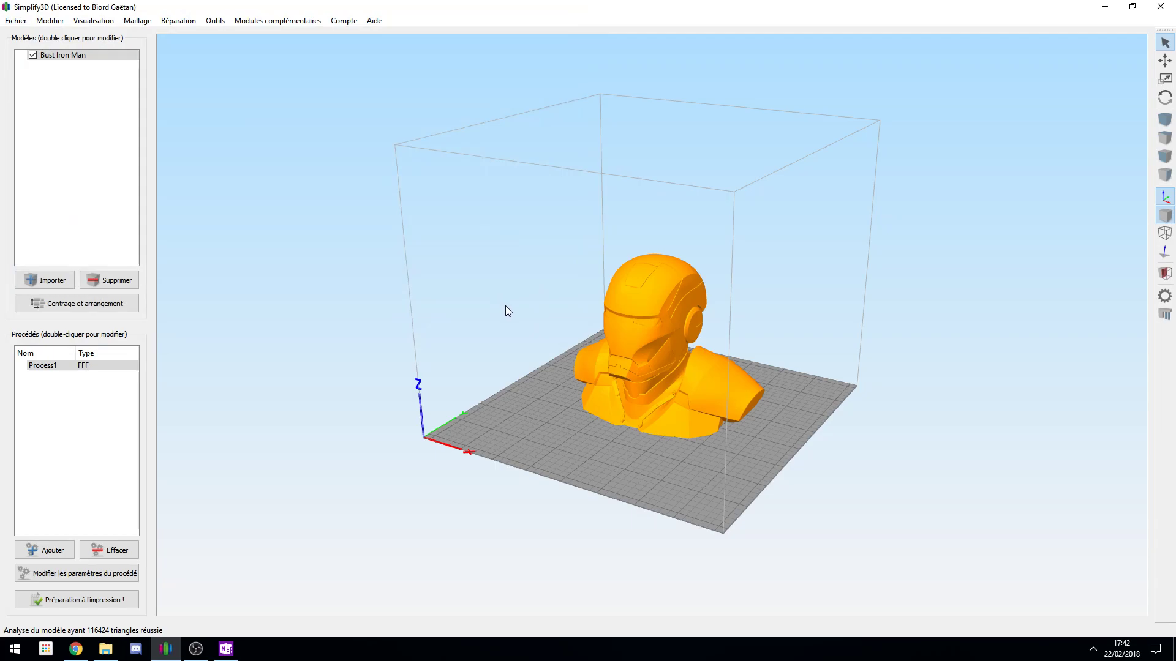
Move the bust toward the back of the build plate and scale it up uniformly to about 157%.
click(1165, 60)
mouse_move(649, 355)
mouse_down()
mouse_move(620, 370)
mouse_move(650, 336)
mouse_up()
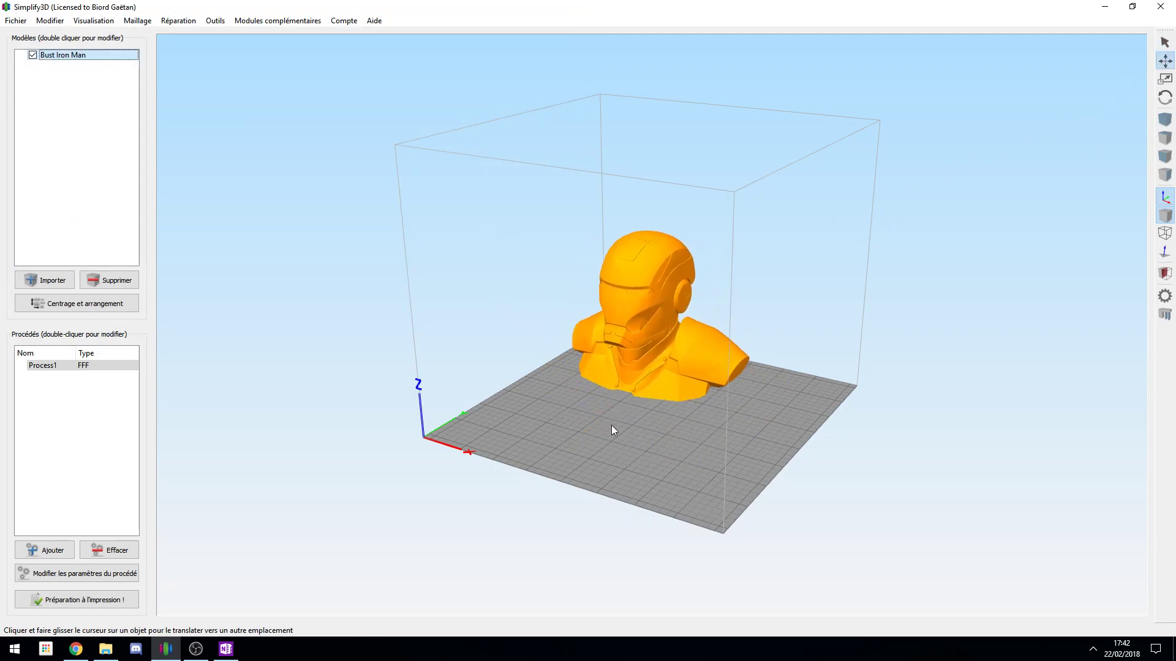
click(1164, 79)
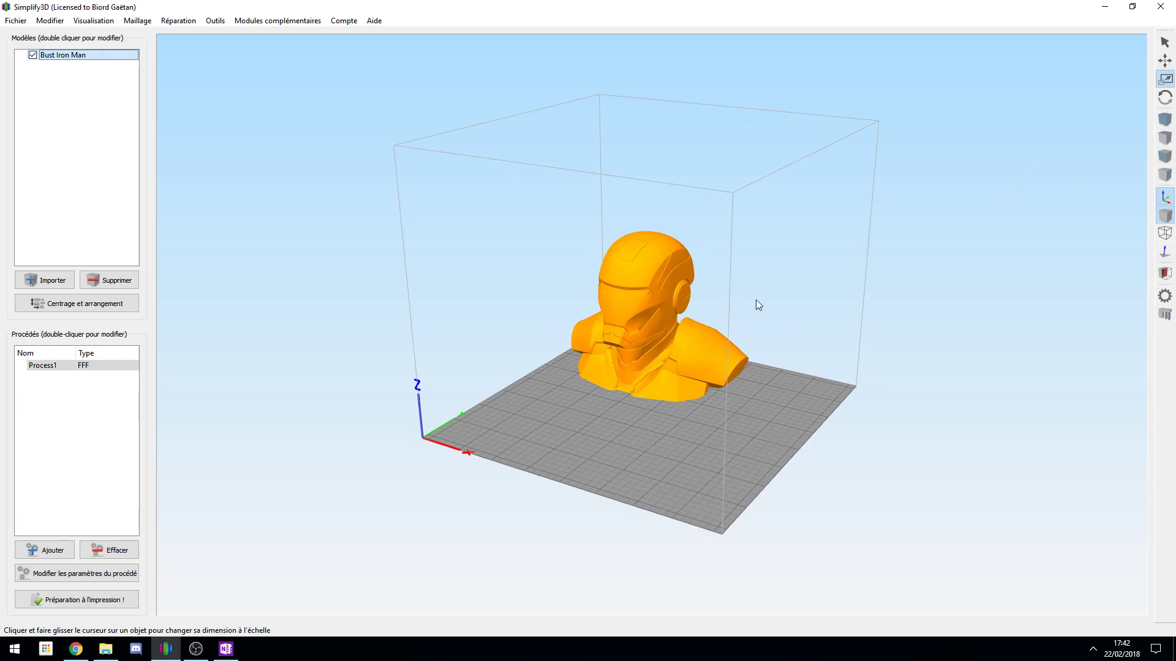
double_click(611, 322)
drag(569, 316, 634, 344)
click(1165, 79)
drag(641, 276, 751, 275)
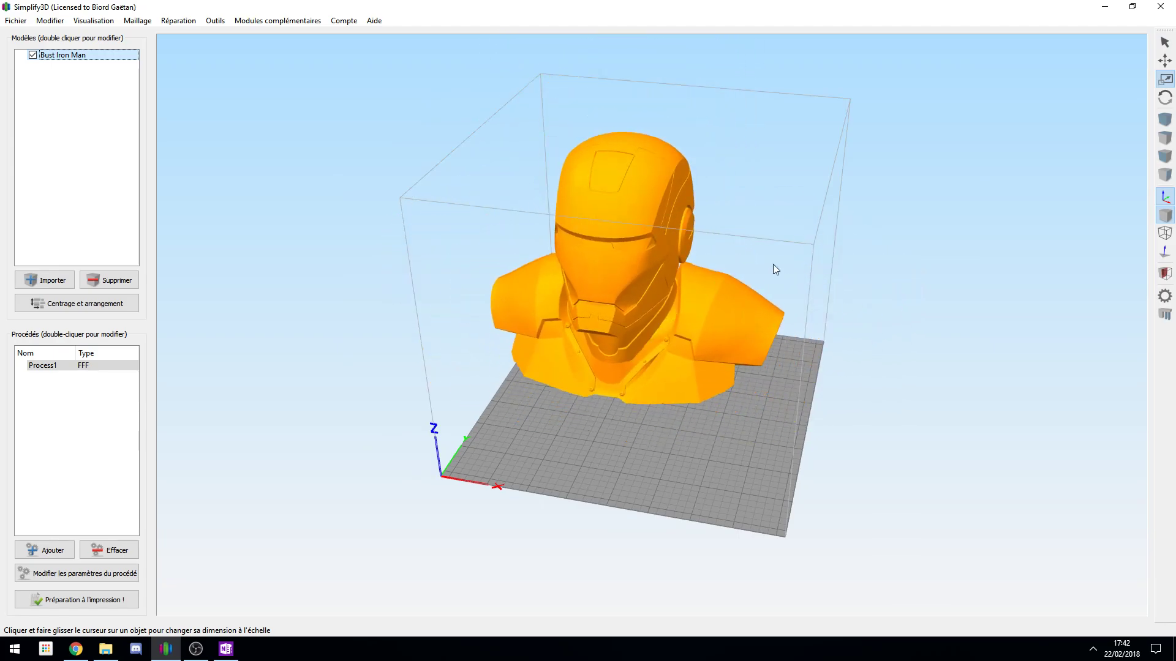
Rotate the bust about 5° around the Z axis and open its numeric position, scale and rotation settings.
click(1165, 97)
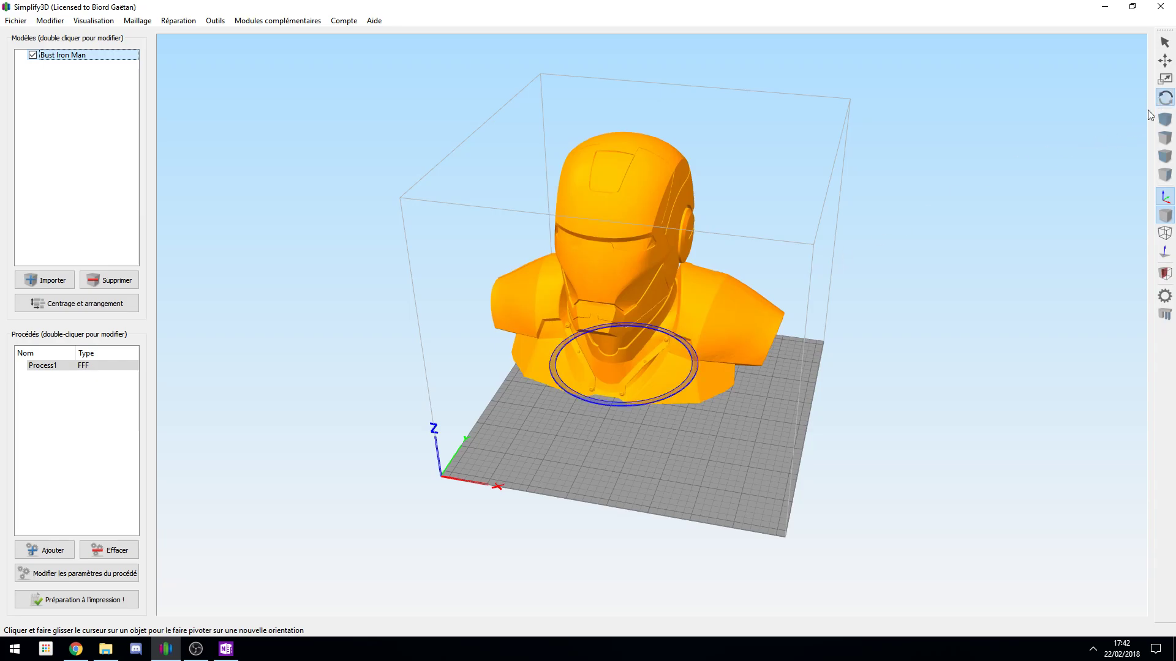
drag(681, 387, 770, 436)
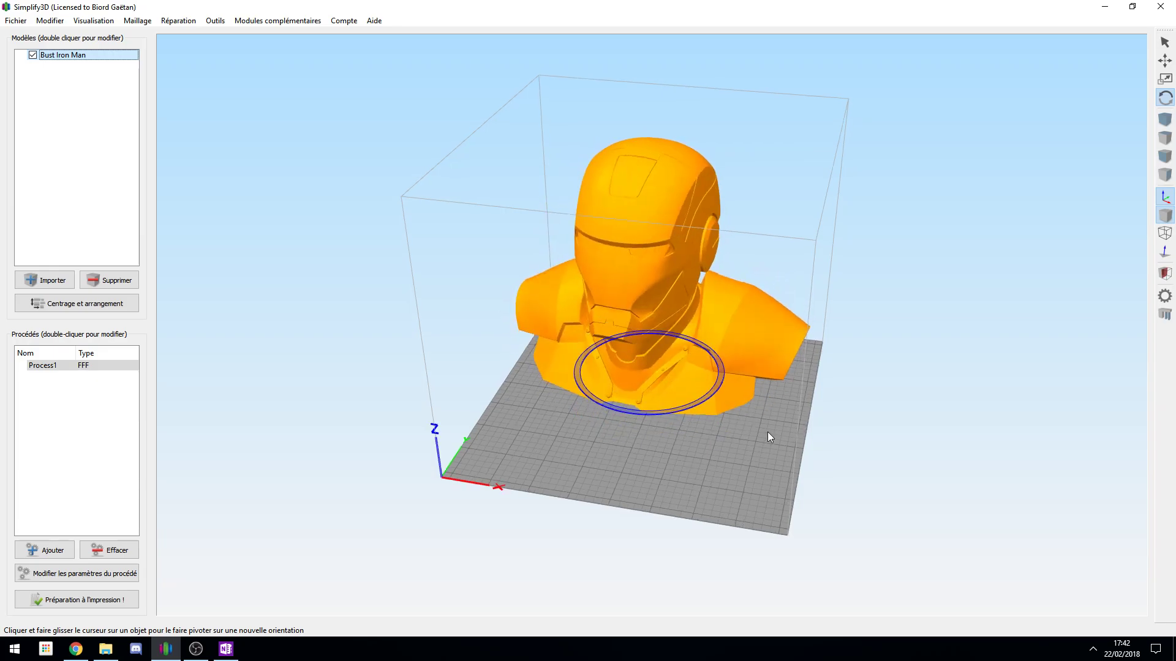
double_click(670, 235)
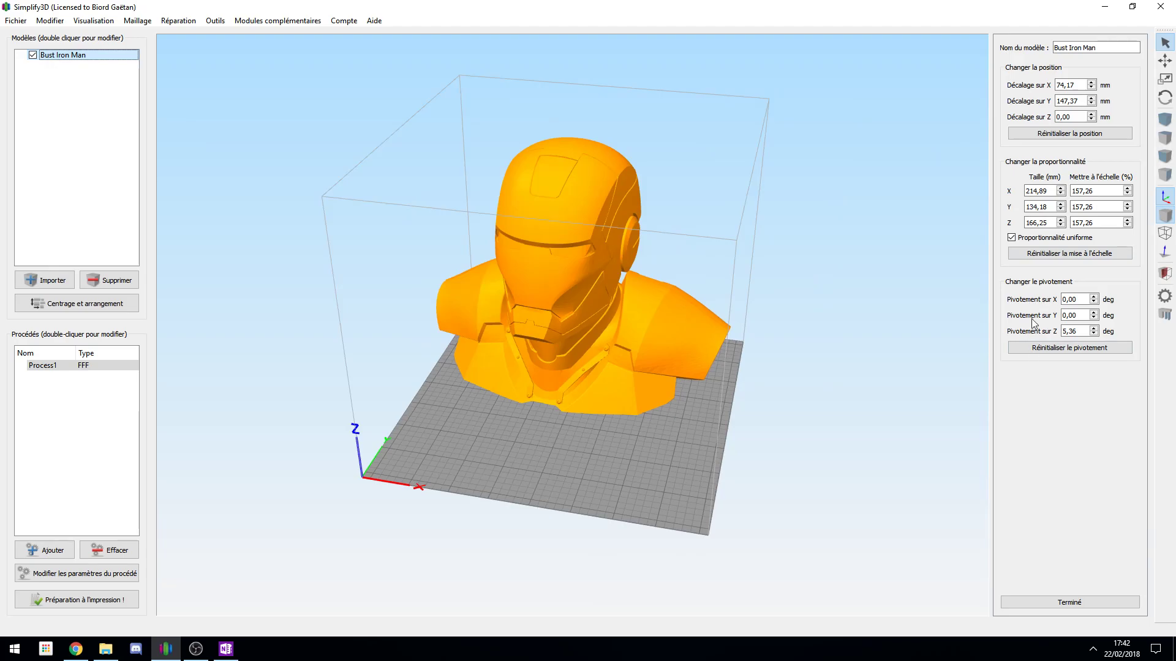
drag(1077, 86, 1034, 86)
key(Tab)
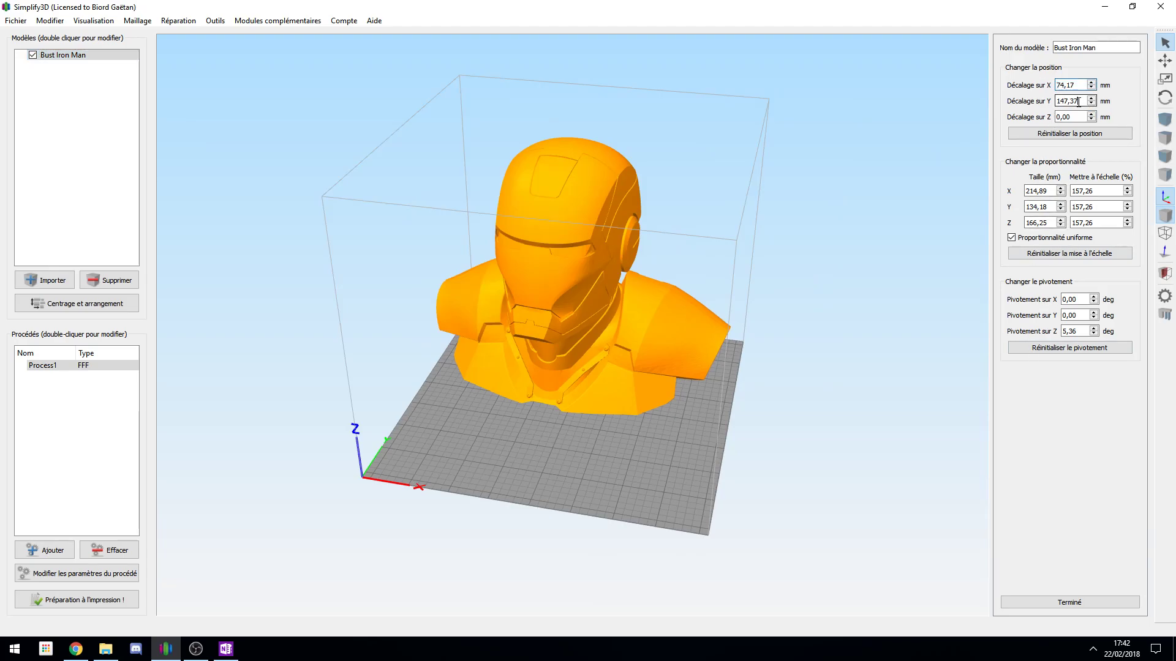
key(Tab)
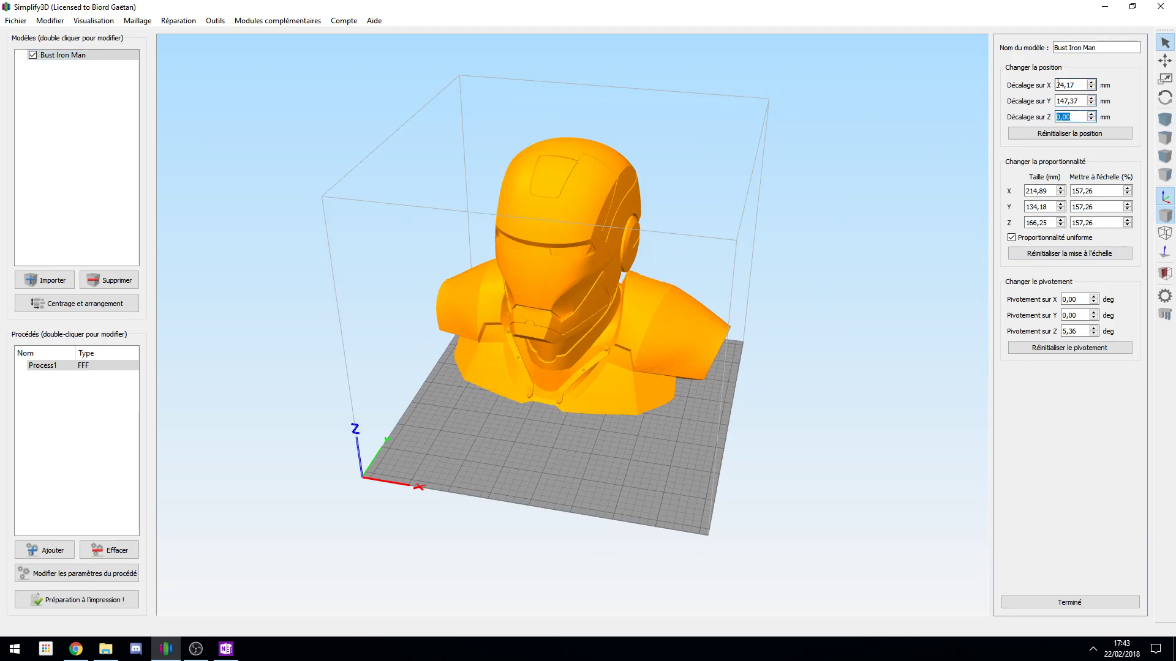
Try to centre and arrange the enlarged bust automatically on the build plate.
click(60, 22)
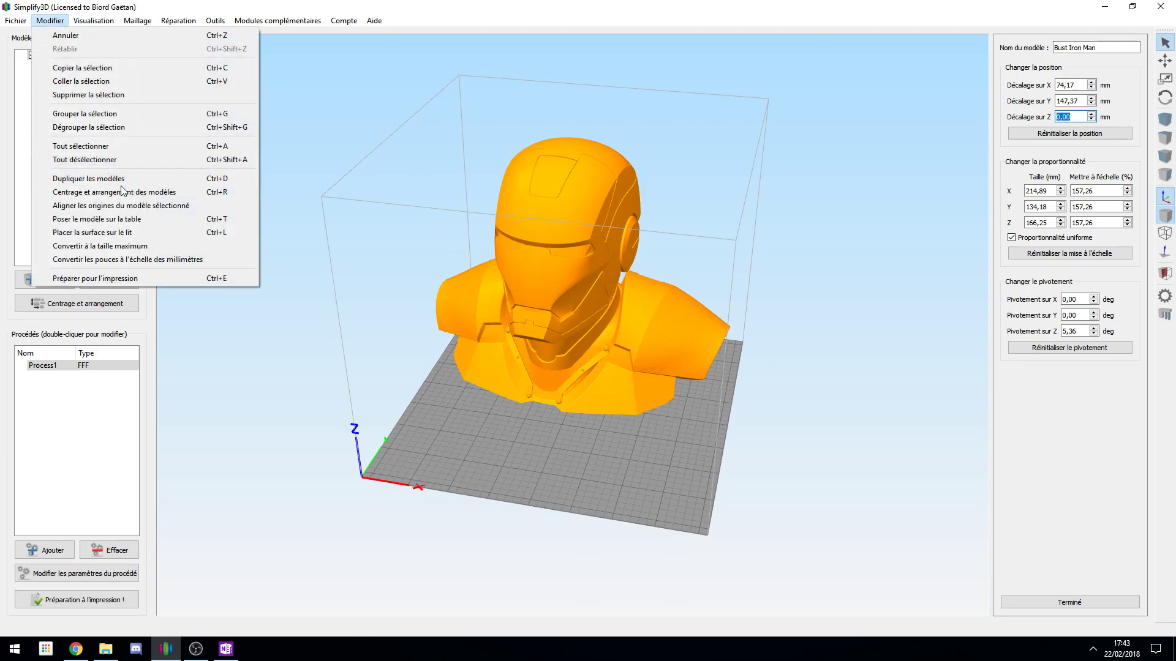
click(161, 193)
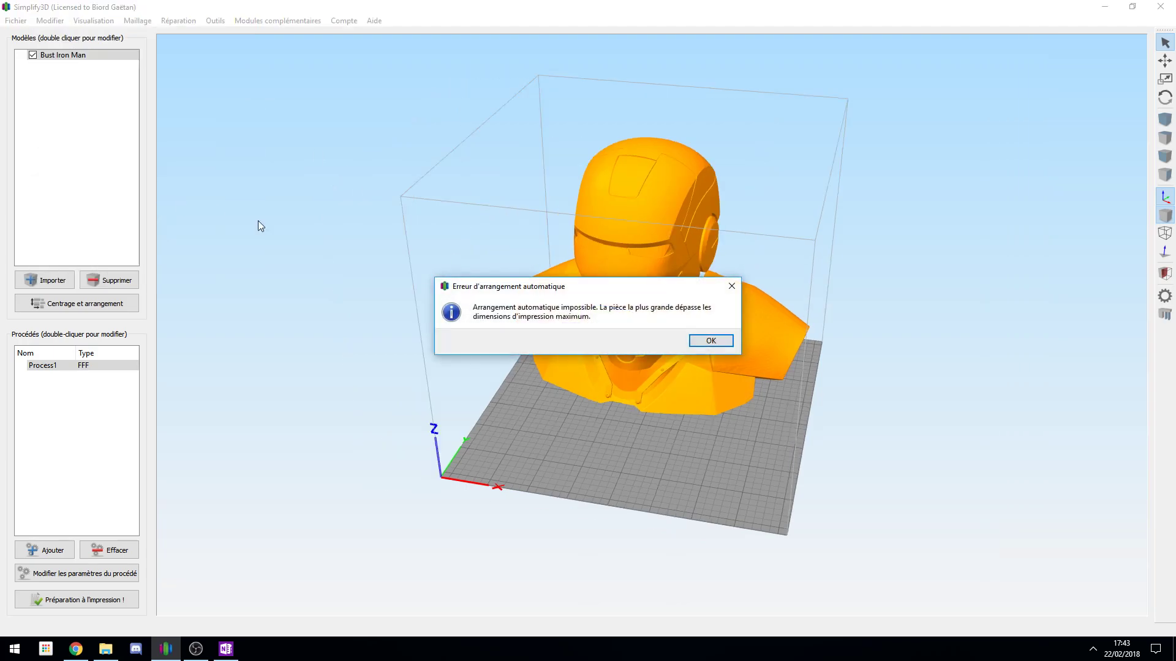
click(712, 343)
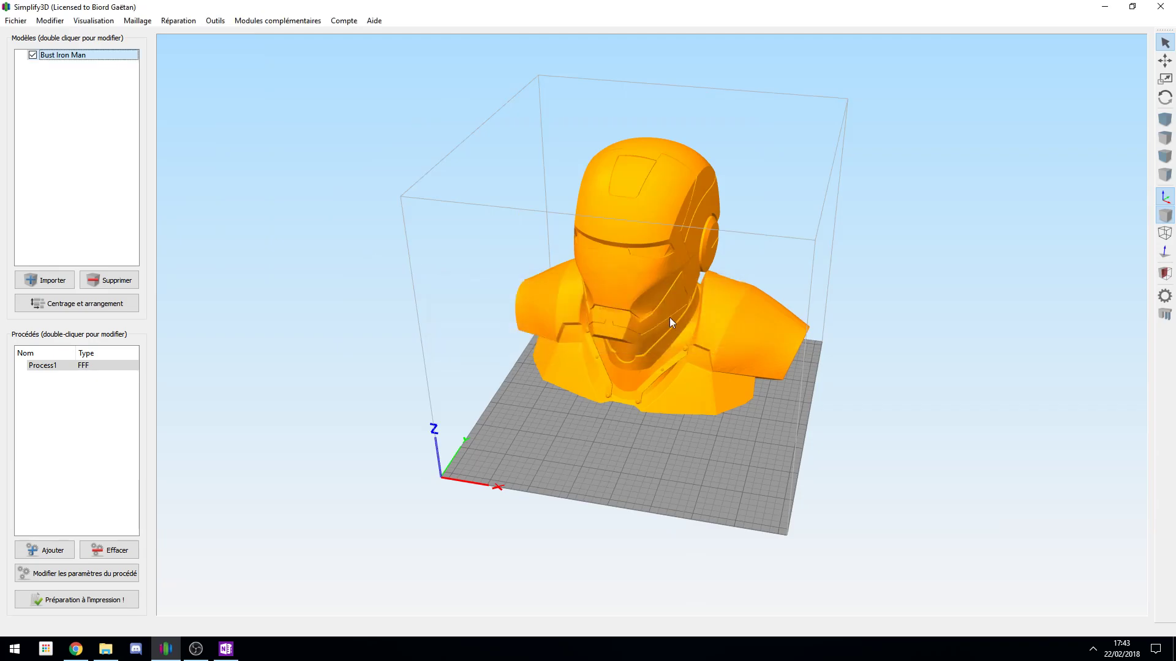
Reset the bust's scale uniformly to 100% in its model settings.
double_click(651, 319)
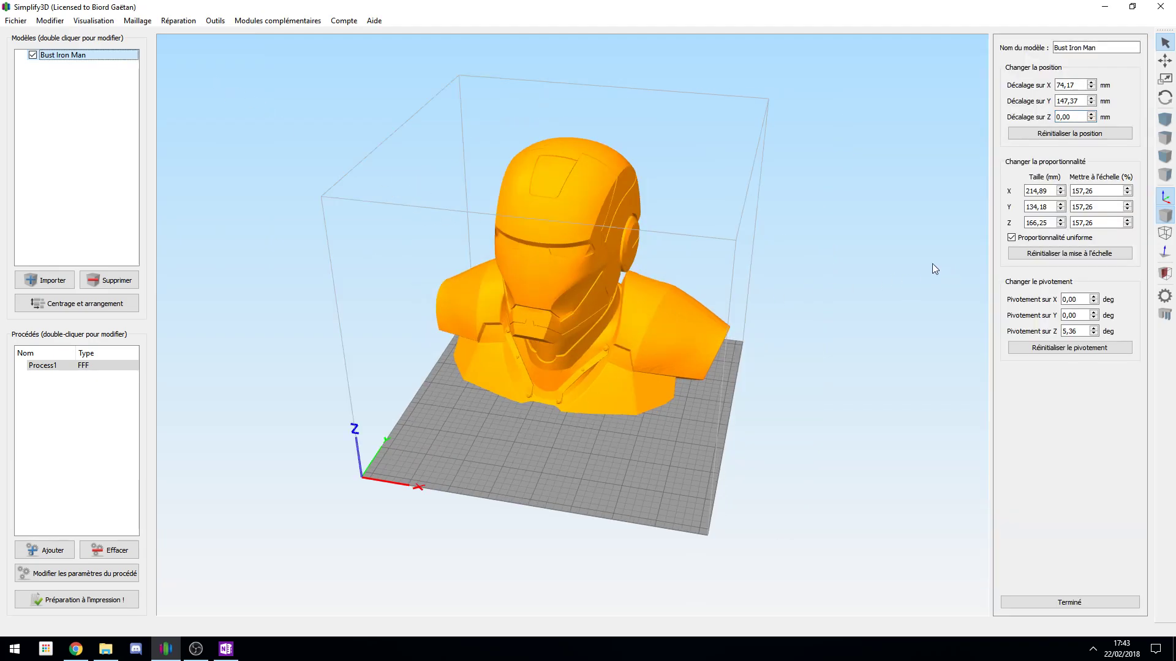
drag(1095, 223, 1014, 217)
text(100)
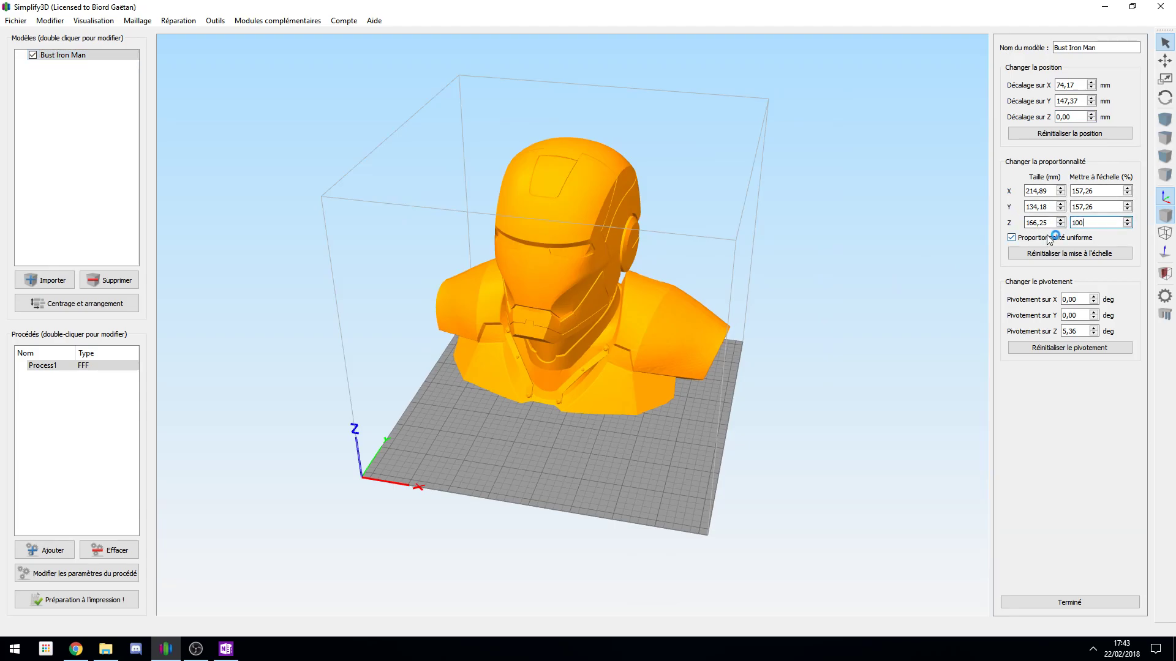
click(1088, 253)
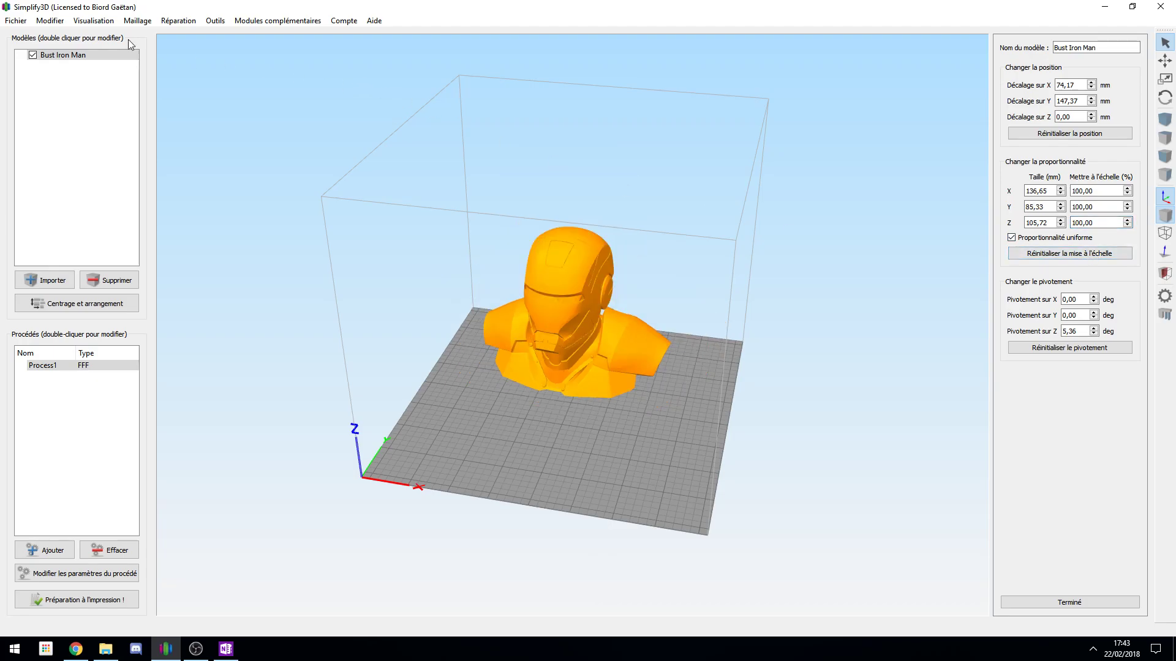
Centre and arrange the bust automatically on the build plate.
click(50, 20)
click(109, 193)
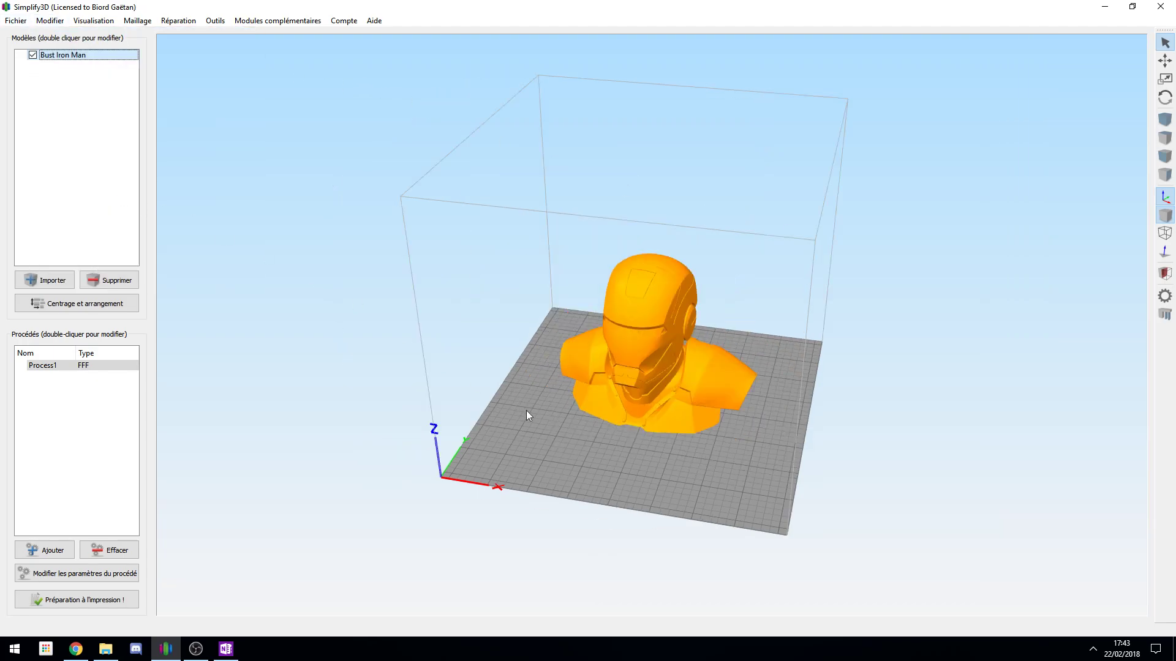
drag(609, 453, 624, 413)
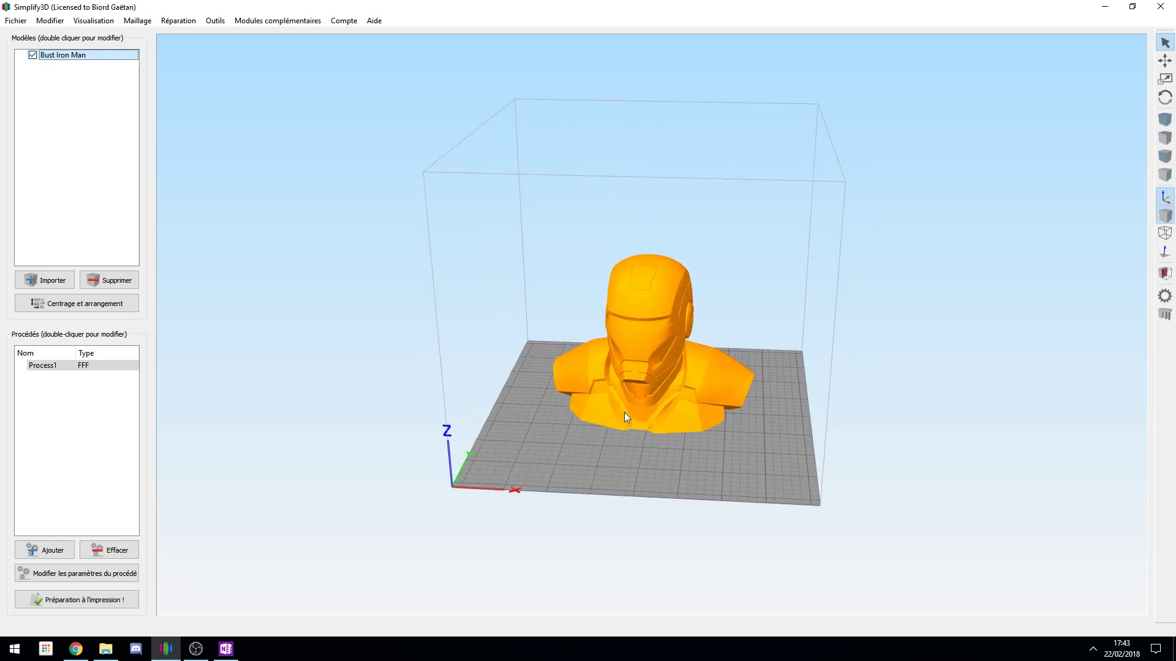
Set the bust's rotation around the Z axis to 0° in its model settings.
double_click(623, 412)
click(1078, 332)
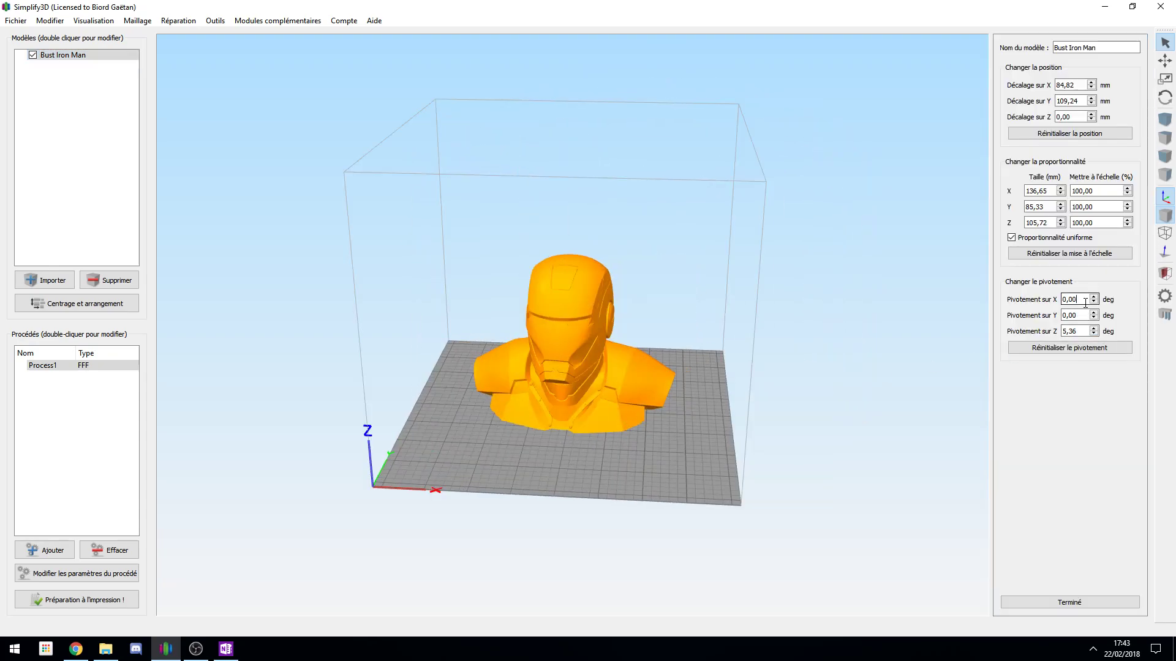
drag(1079, 332, 1004, 326)
text(0)
key(Return)
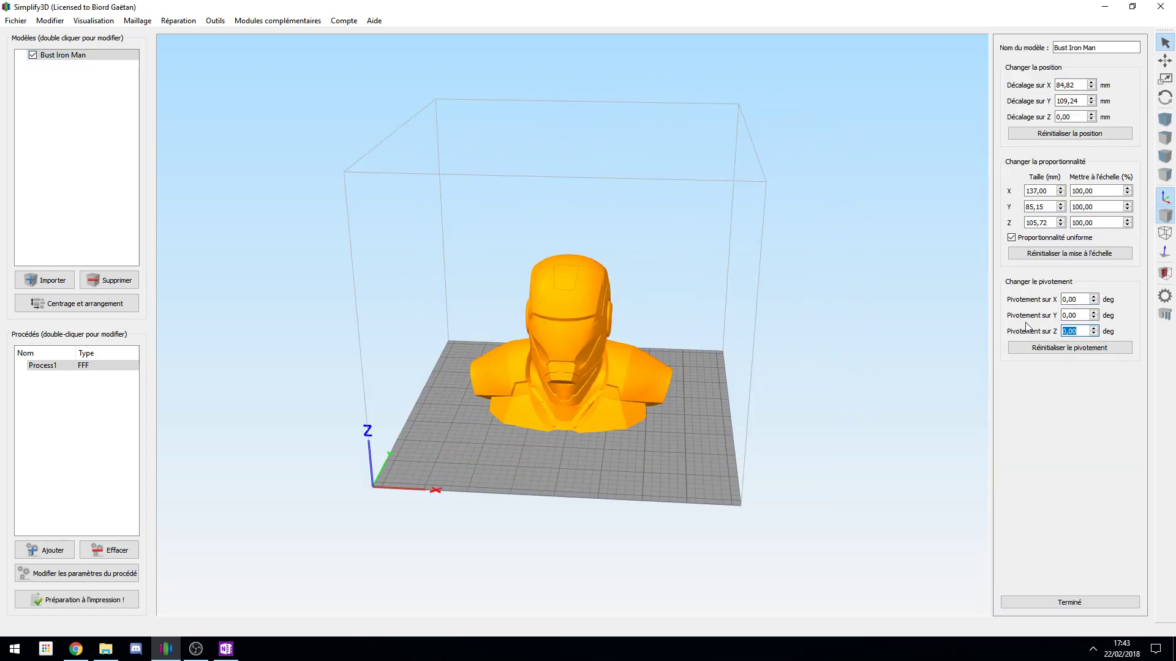
Try a 90° rotation of the bust around Z, reset its rotation and finish editing the model.
text(90)
key(Return)
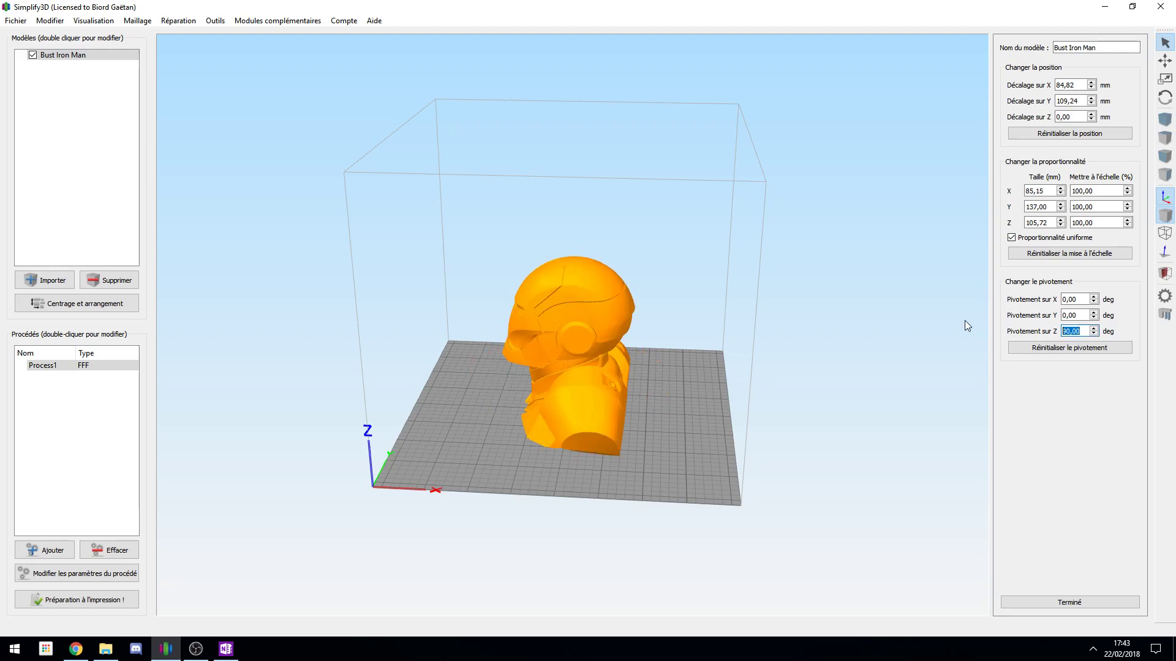
click(1079, 347)
drag(766, 405, 693, 429)
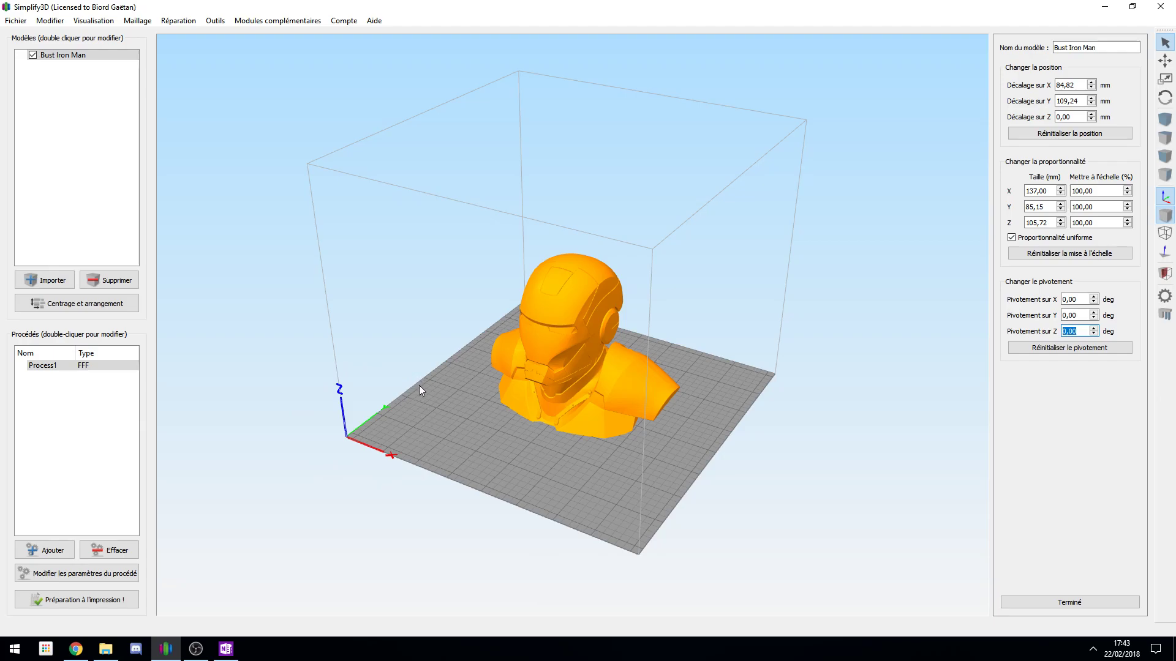
drag(425, 442, 589, 189)
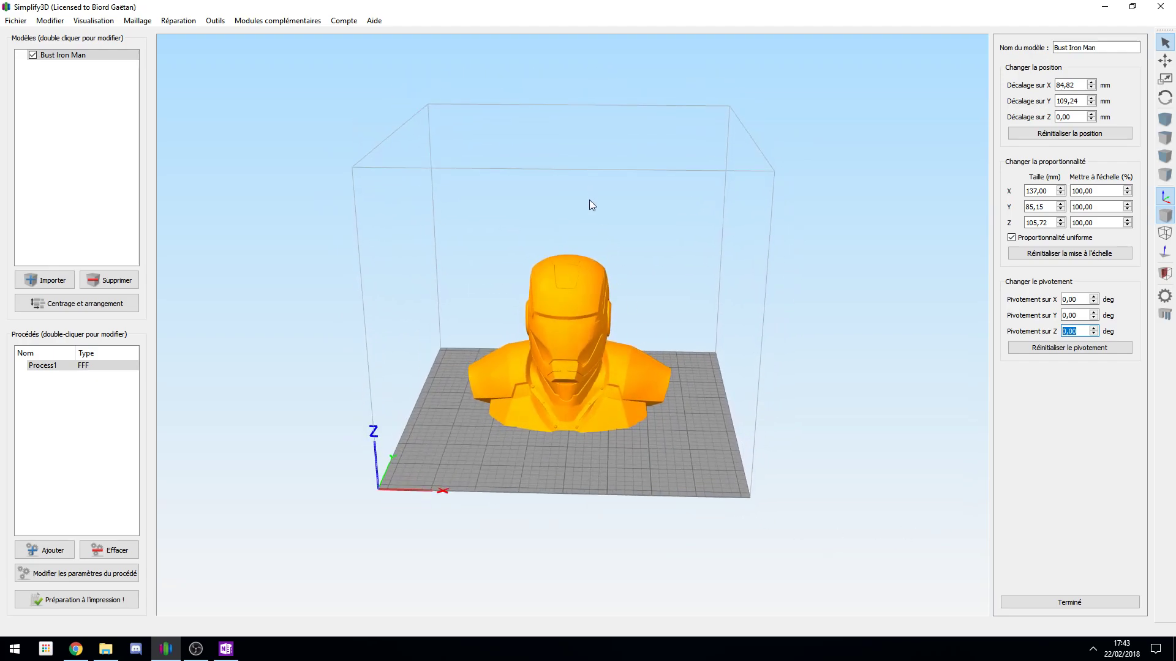
click(1024, 602)
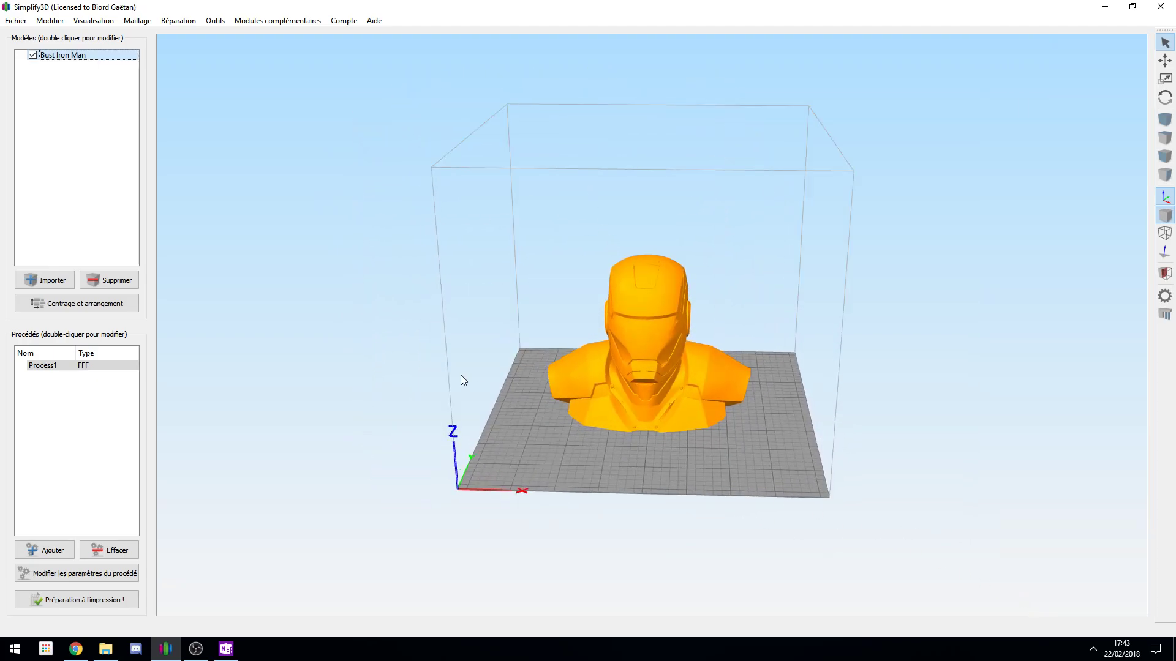
Look at the FFF print settings of Process1 and close them without changing anything.
click(81, 366)
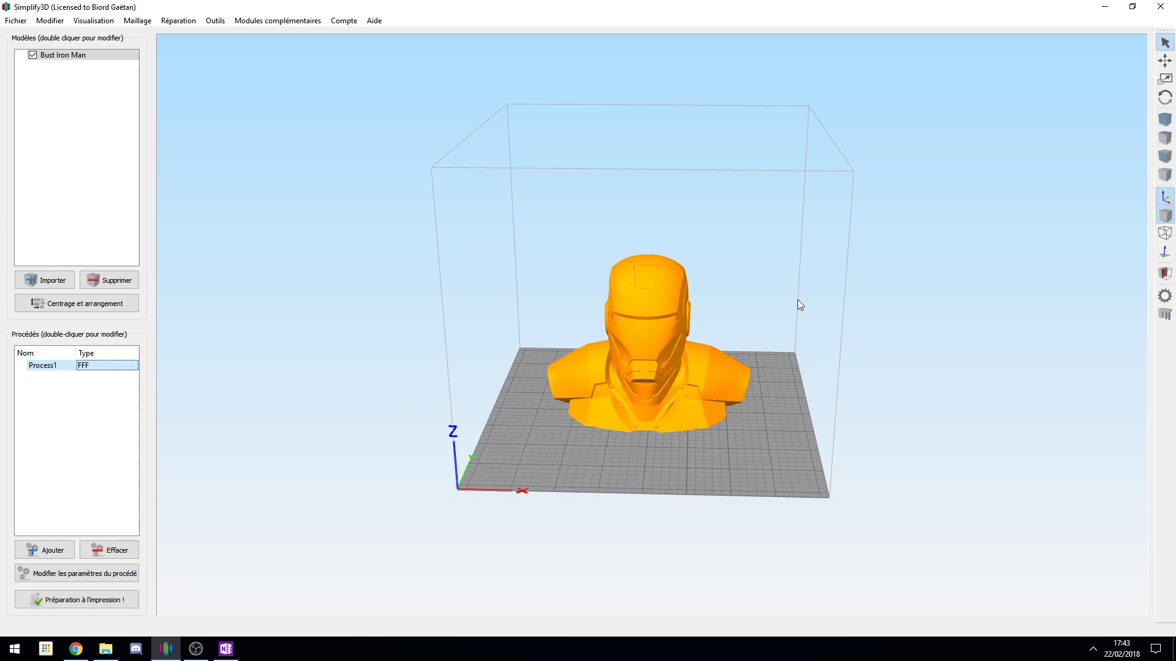
double_click(86, 367)
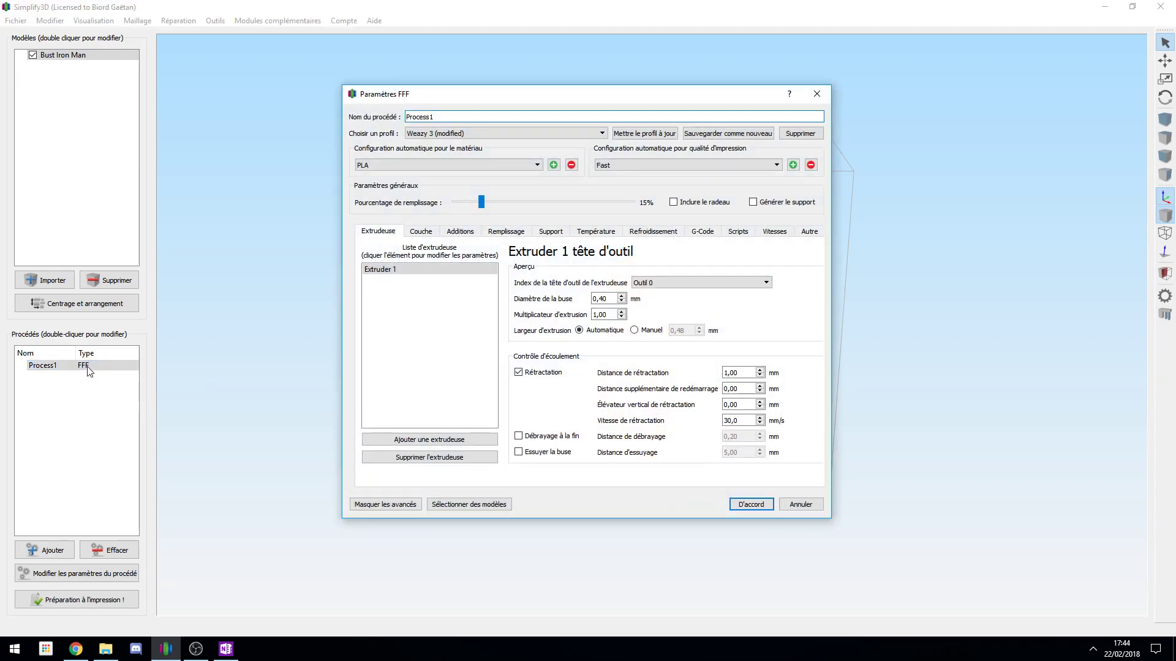
click(751, 505)
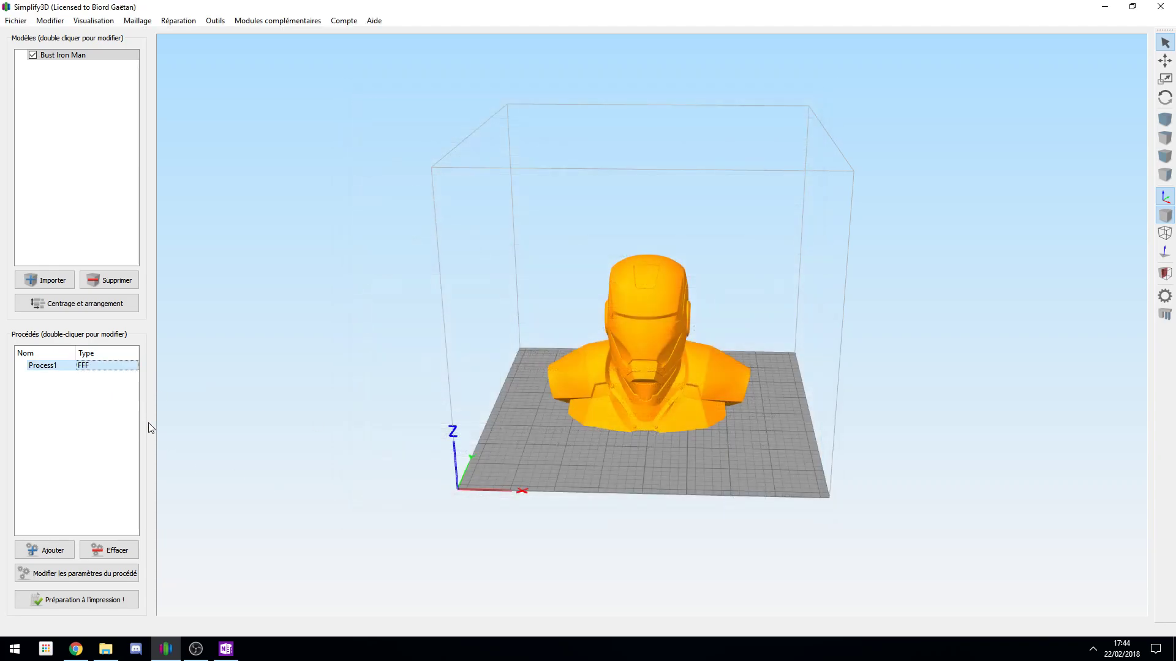
Open the settings of Process1 and rename the process as Weazy 3.
click(68, 572)
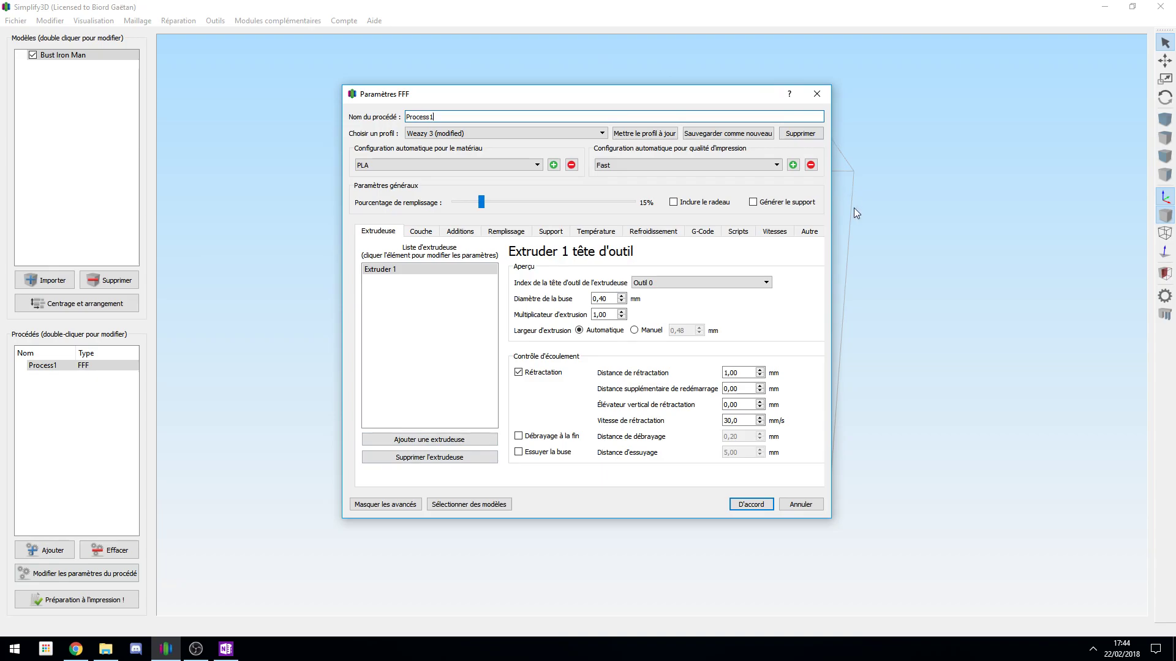
drag(467, 118, 384, 117)
text(Weays)
key(BackSpace)
key(BackSpace)
text(zy 3)
Choose PLA as the automatic material configuration for the process.
click(420, 165)
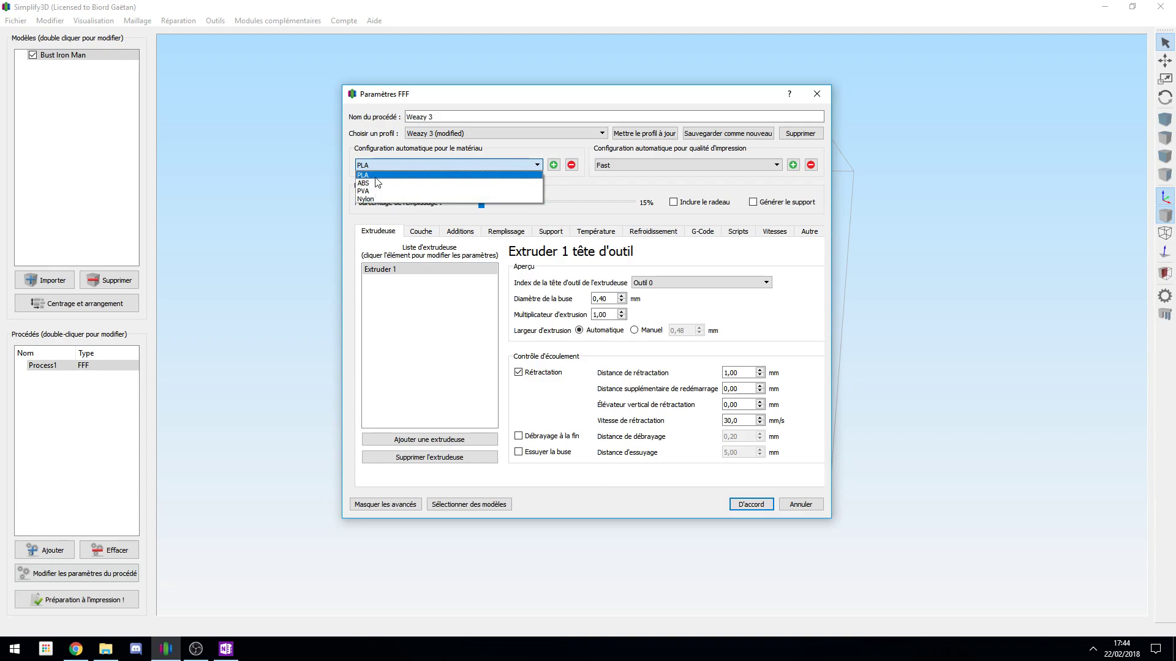
click(386, 175)
click(411, 161)
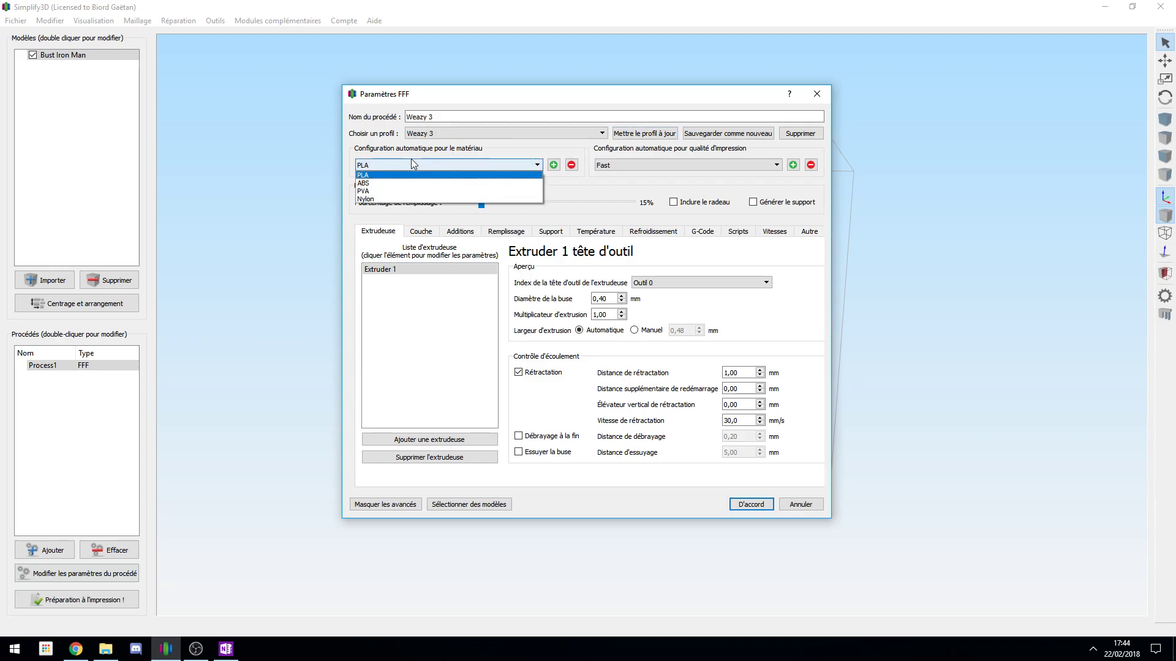
click(412, 161)
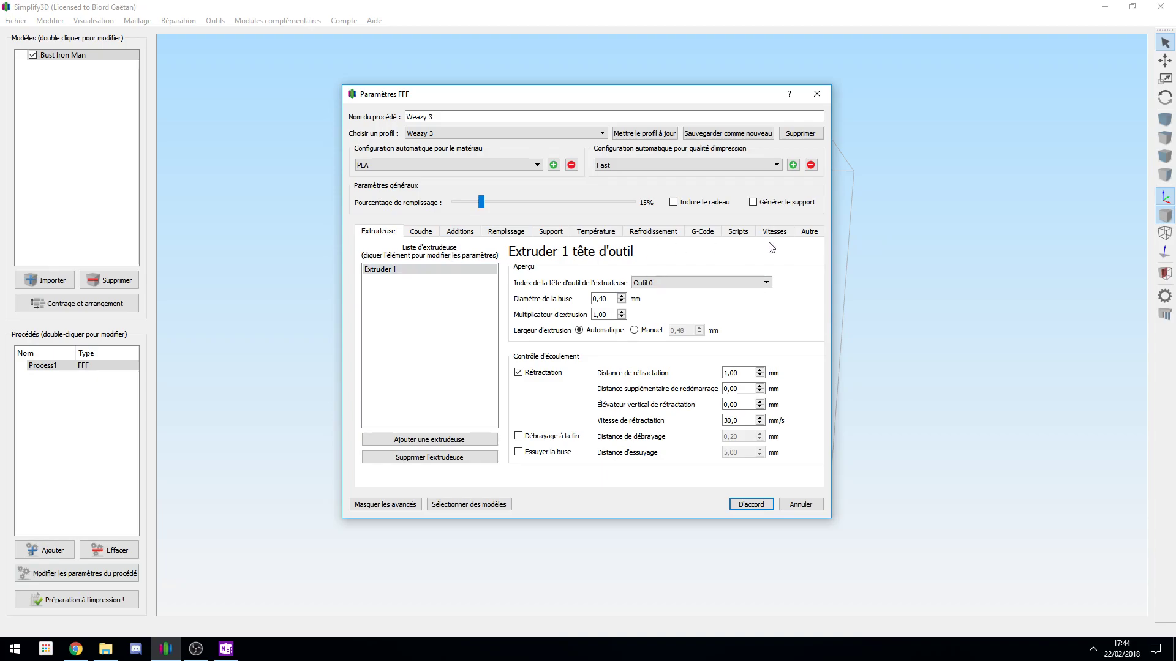
Check the automatic print quality presets, keep Fast with Extruder 1, and confirm the process settings.
click(609, 166)
click(626, 163)
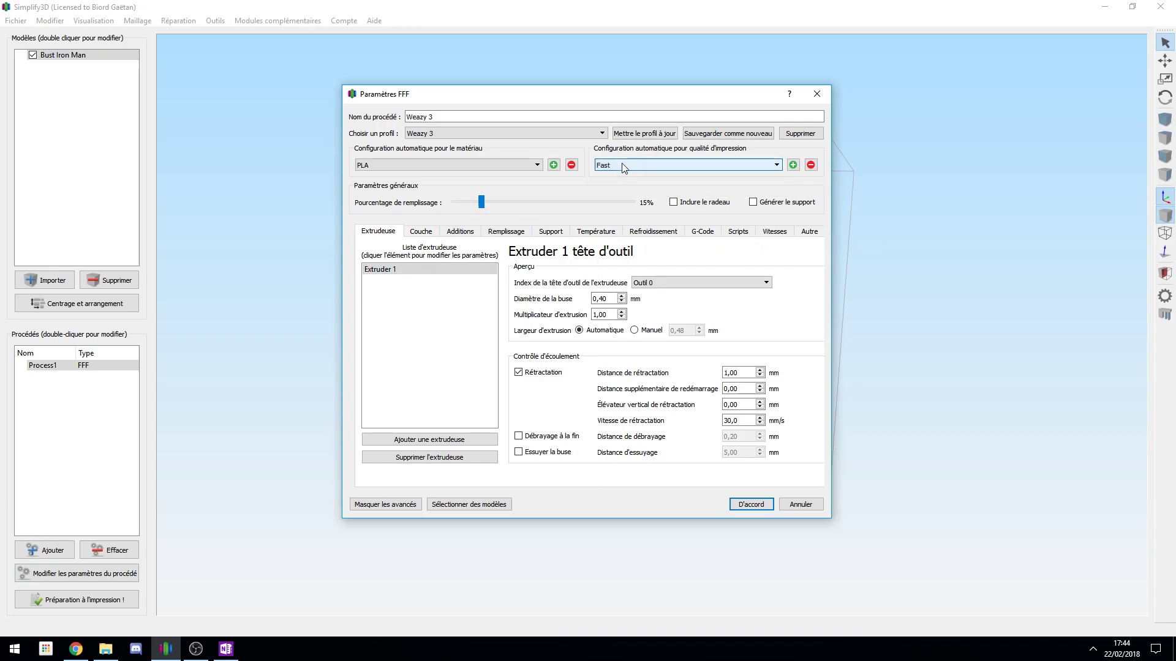
click(624, 167)
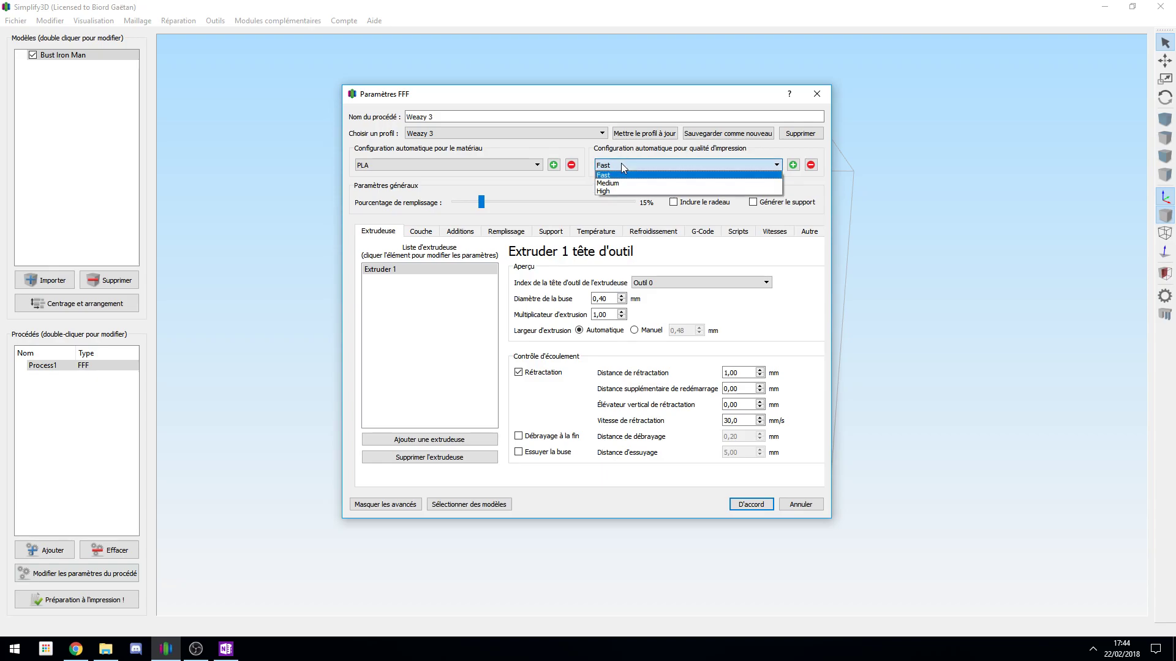
click(621, 163)
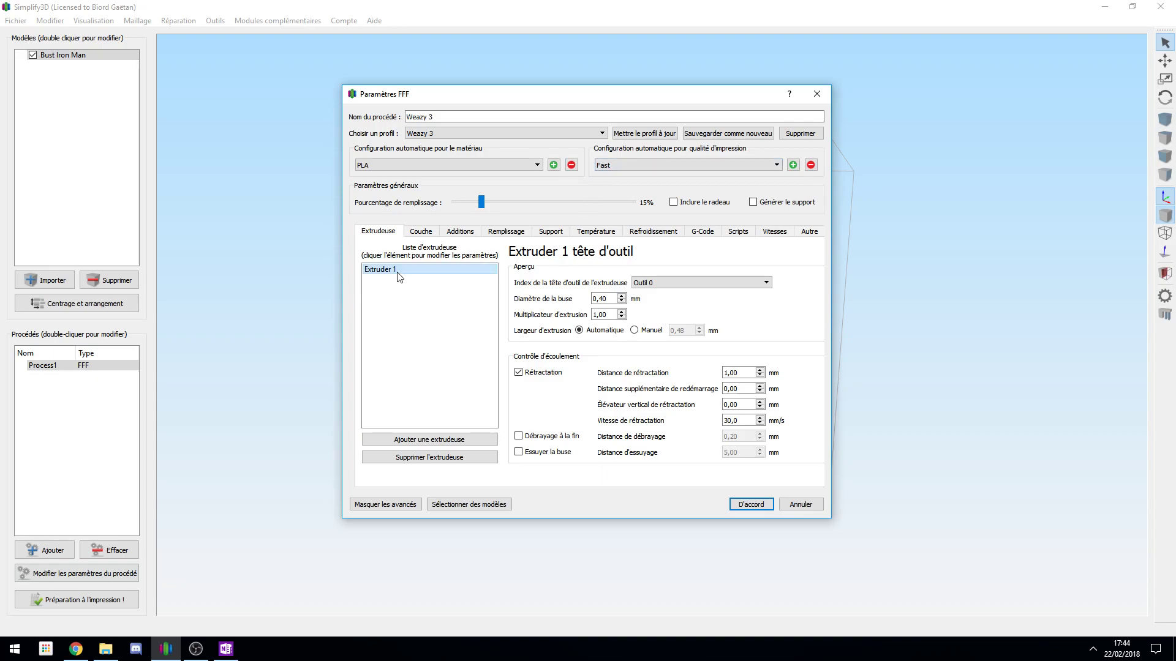
click(744, 504)
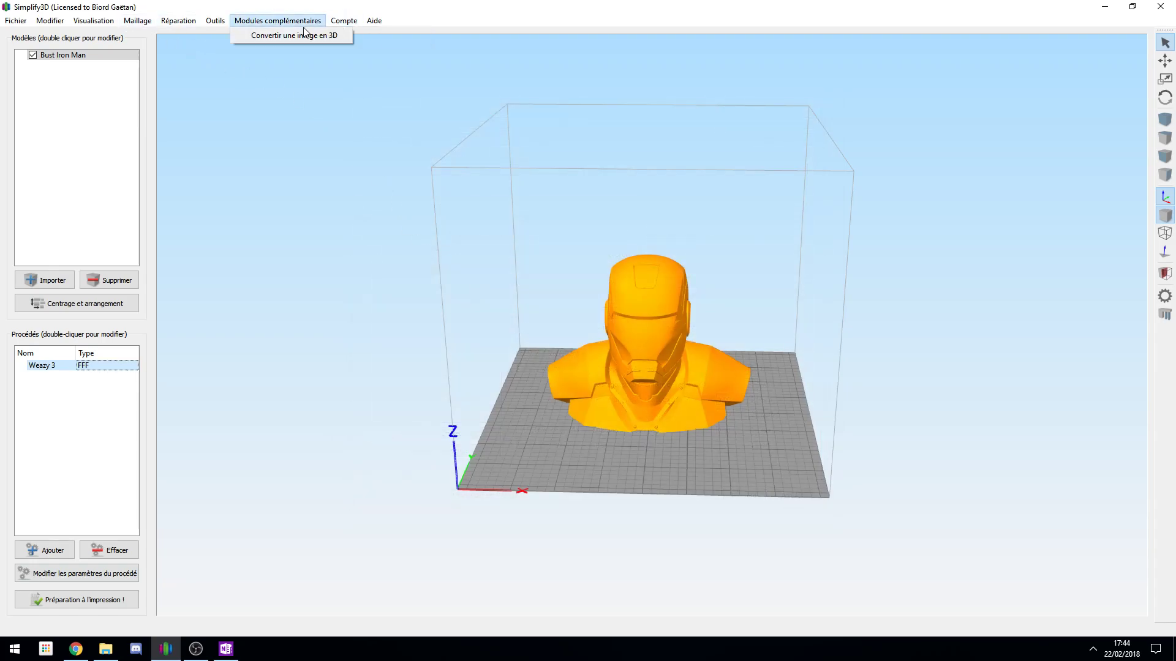
Examine the machine build volume and the preferences, models, visualization and network settings in the general options, and close them.
click(213, 22)
click(222, 29)
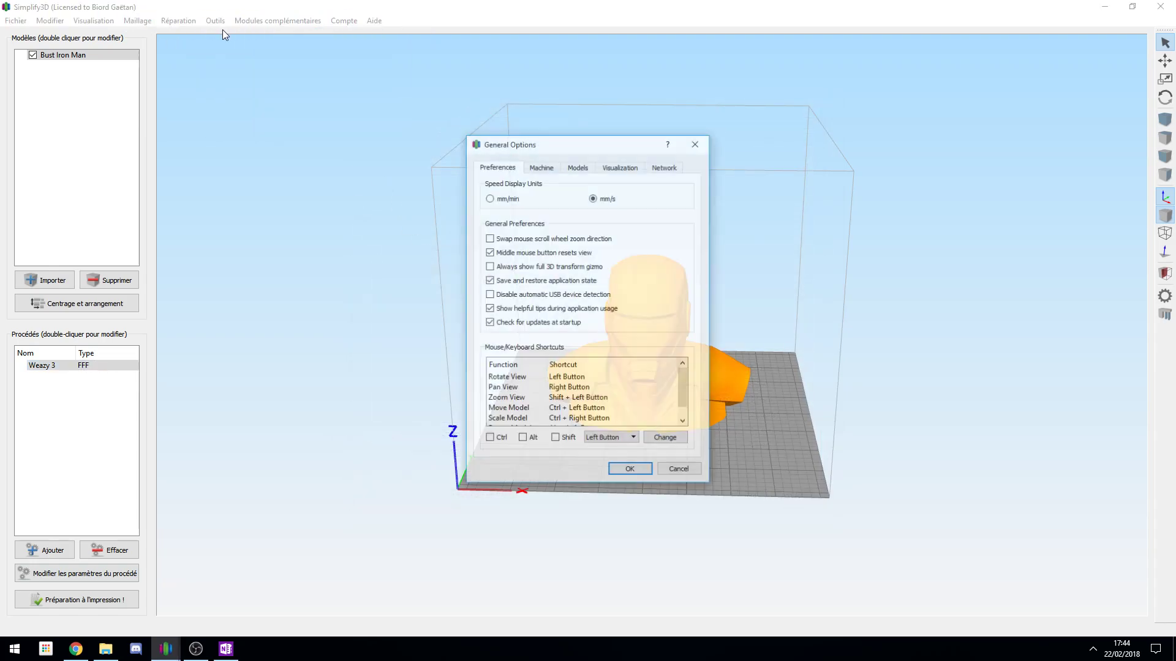
click(542, 167)
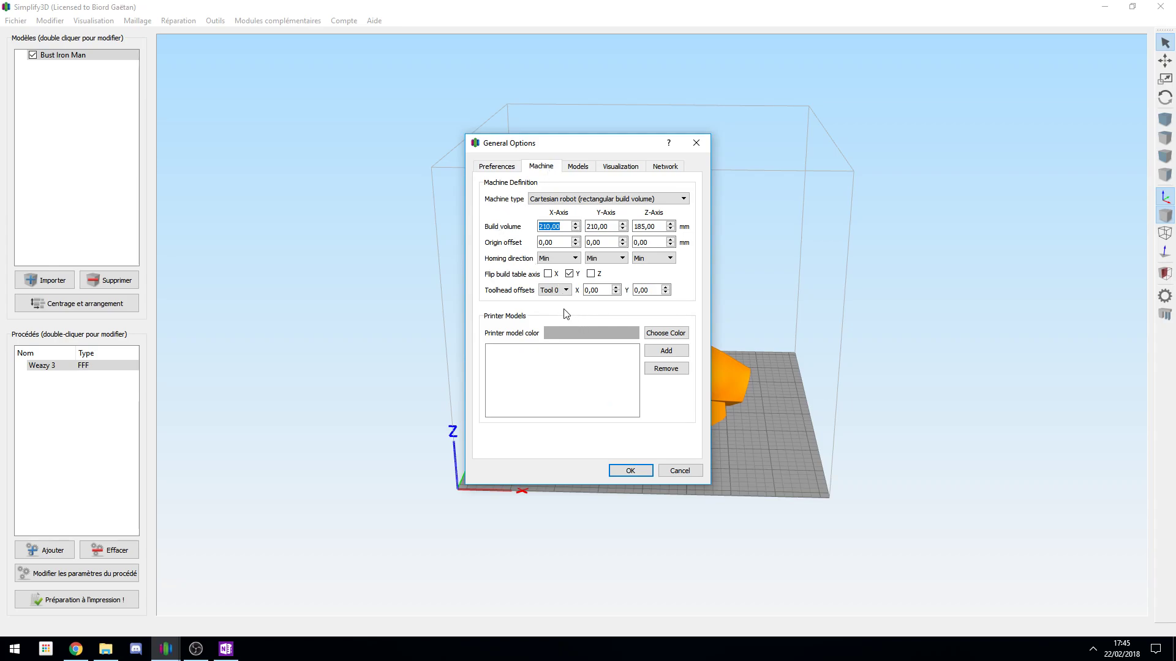
click(586, 199)
click(587, 199)
click(497, 167)
click(534, 170)
click(578, 170)
click(611, 171)
click(663, 167)
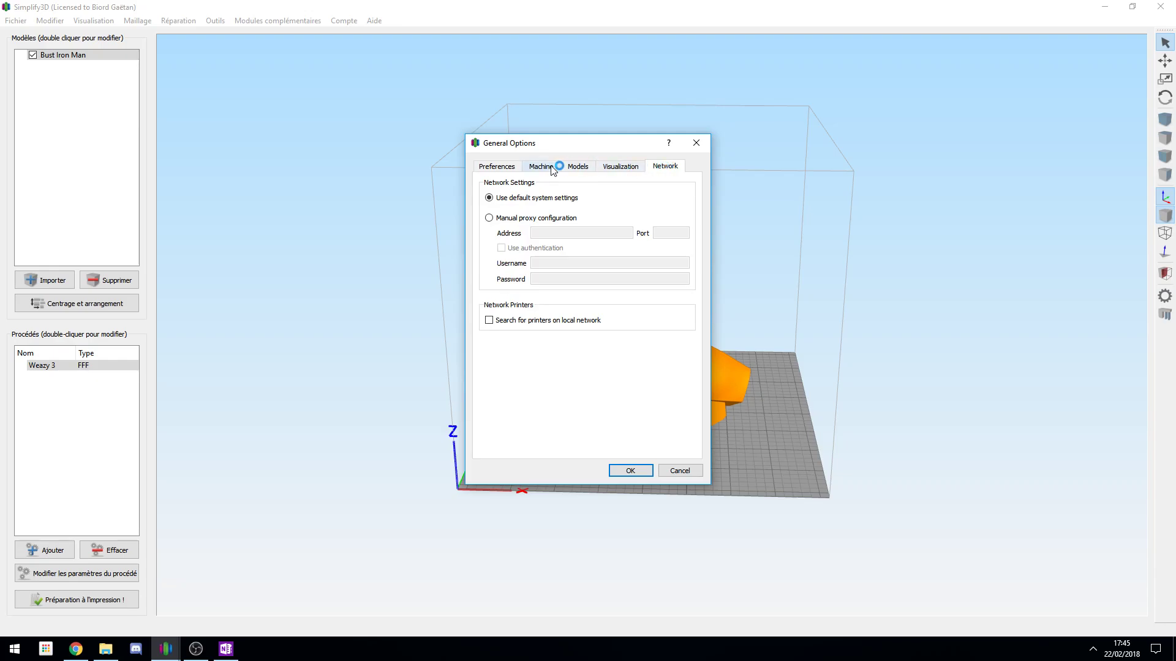
click(550, 170)
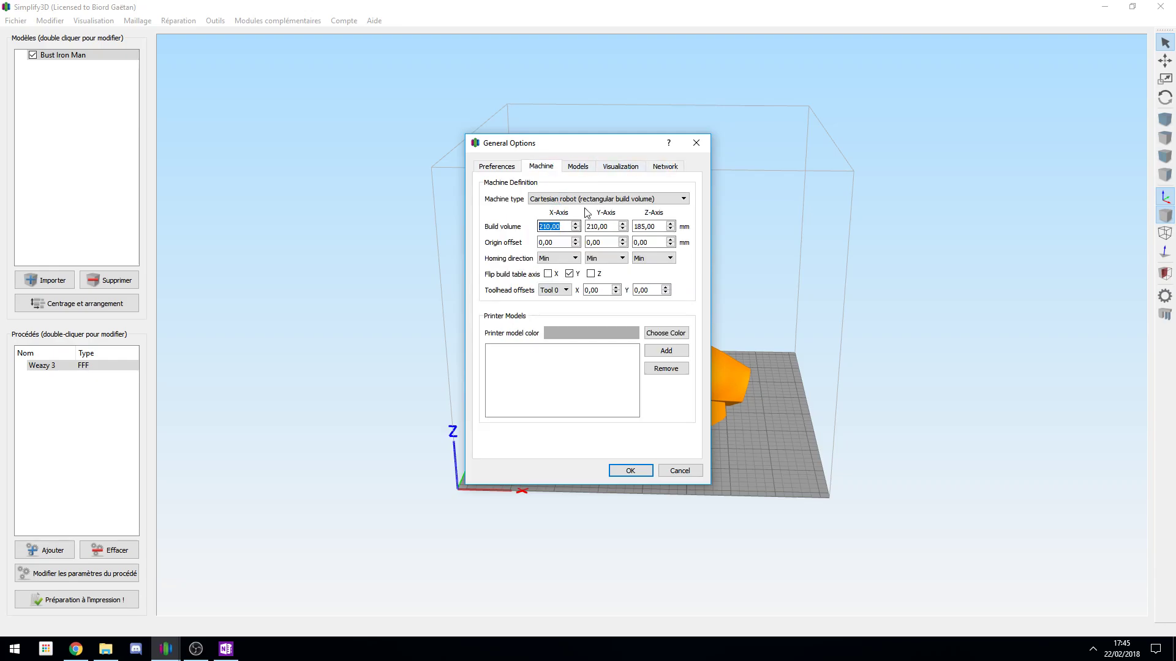
click(639, 474)
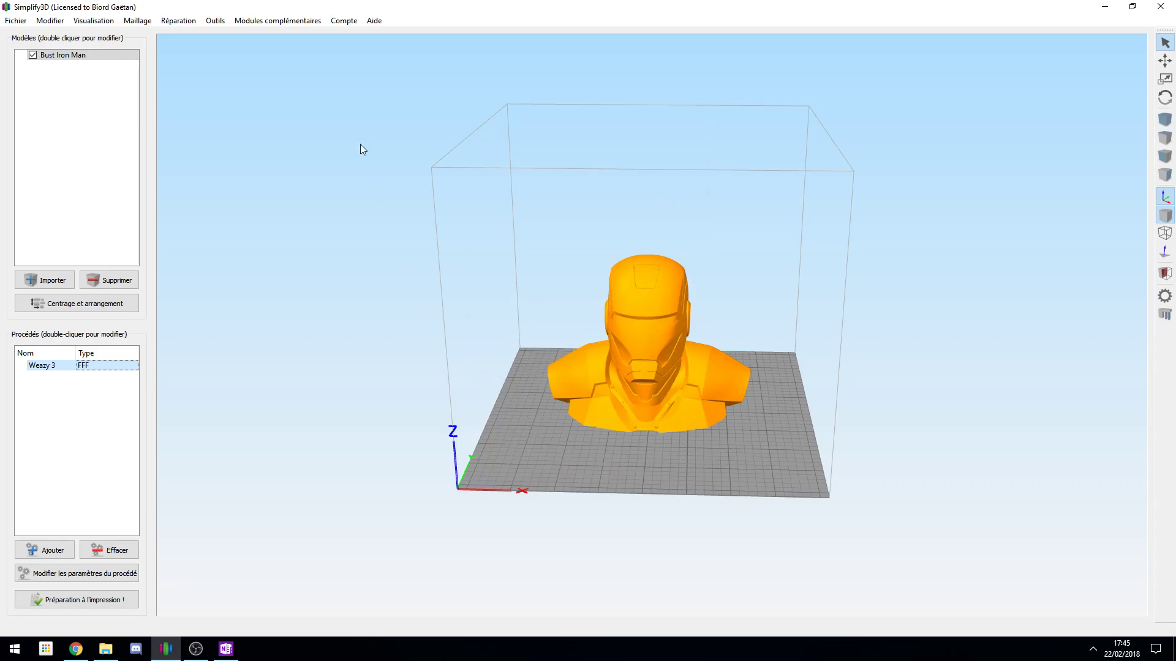
Open the Weazy 3 process settings and add an extruder named Extrudeuse principale assigned to toolhead Outil 1.
click(68, 568)
click(415, 438)
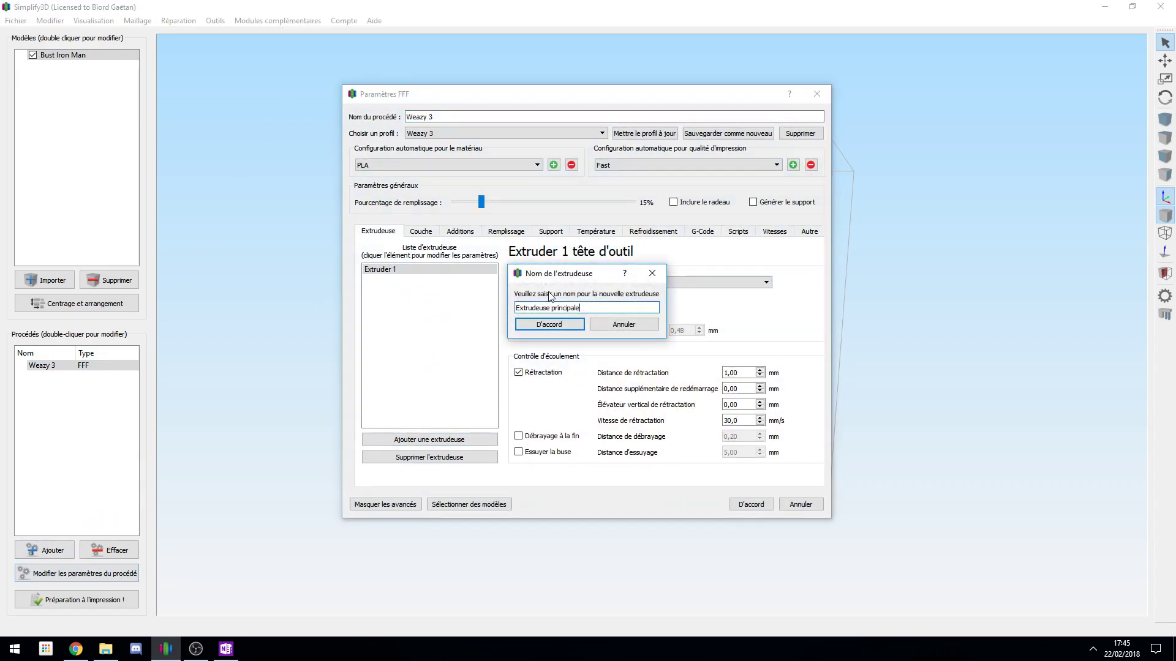
click(521, 324)
click(423, 270)
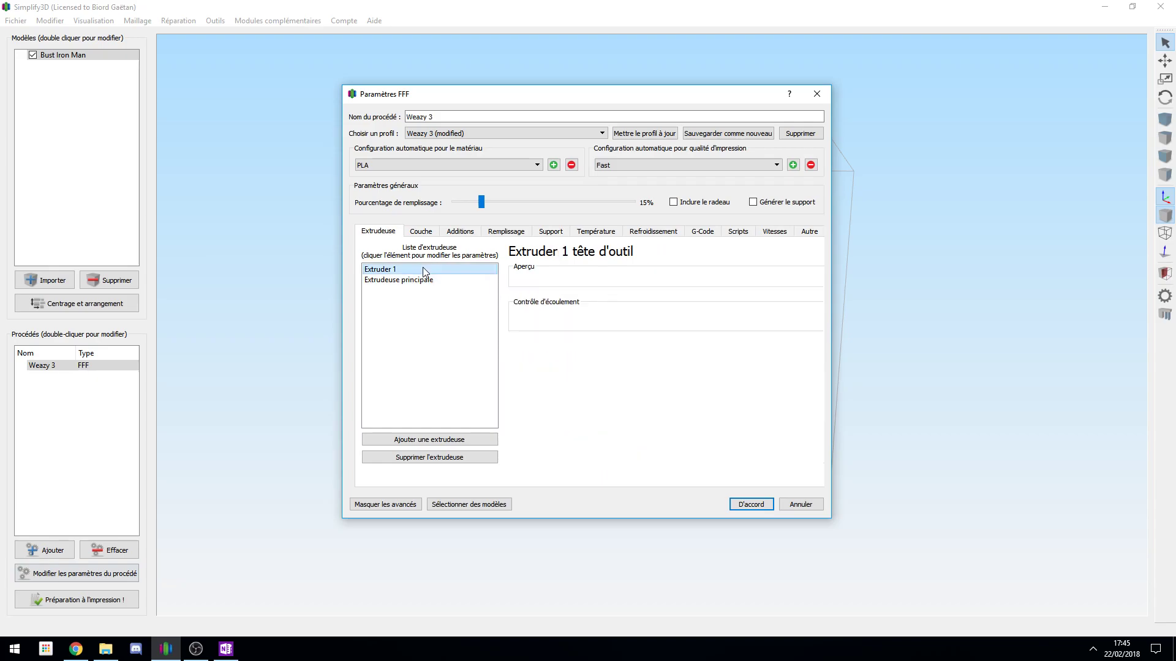
click(430, 280)
click(663, 283)
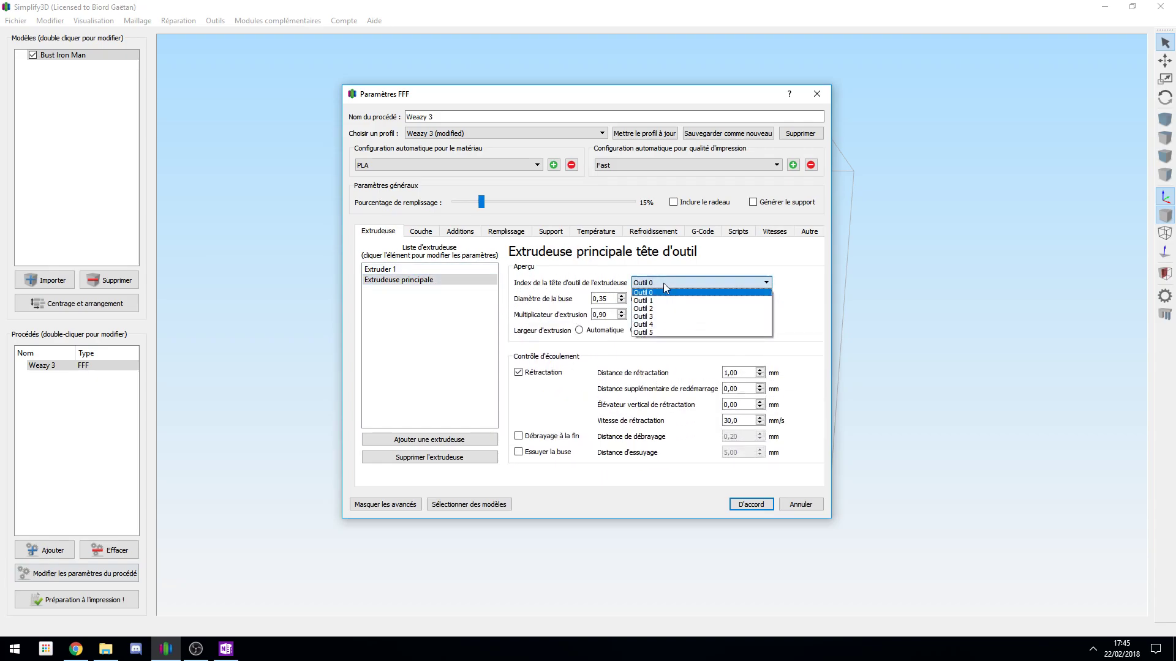
click(656, 302)
Compare Extruder 1 with the added Extrudeuse principale and delete the added extruder.
click(469, 270)
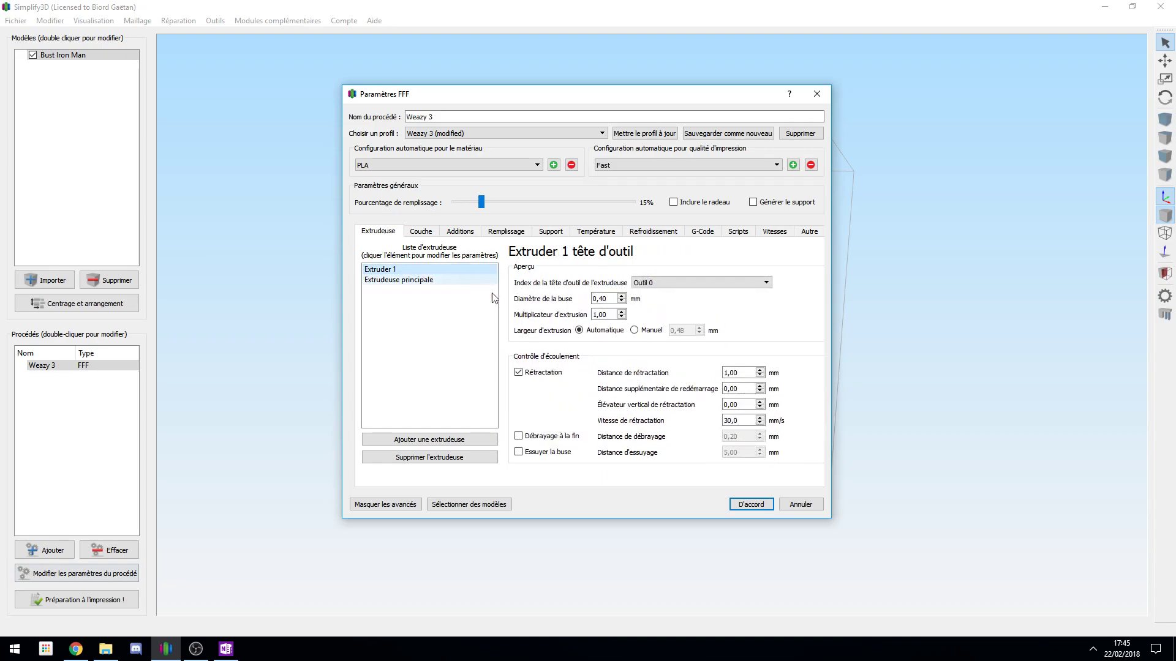
click(451, 281)
click(456, 458)
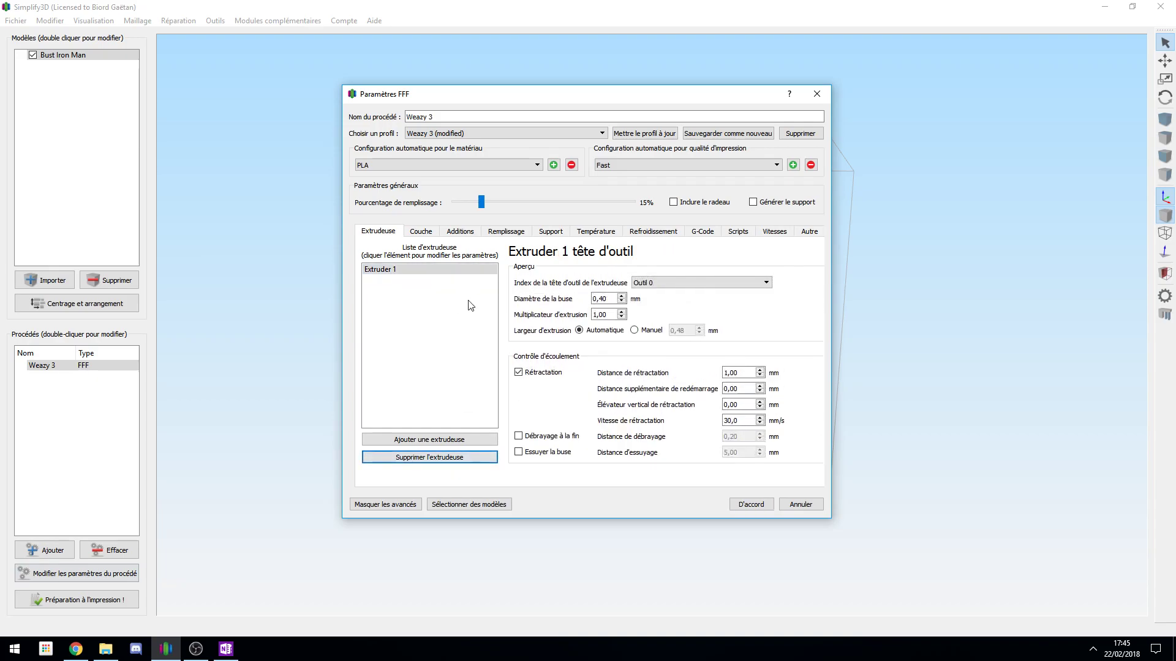
Examine Extruder 1's nozzle diameter and extrusion multiplier without changing them.
click(401, 280)
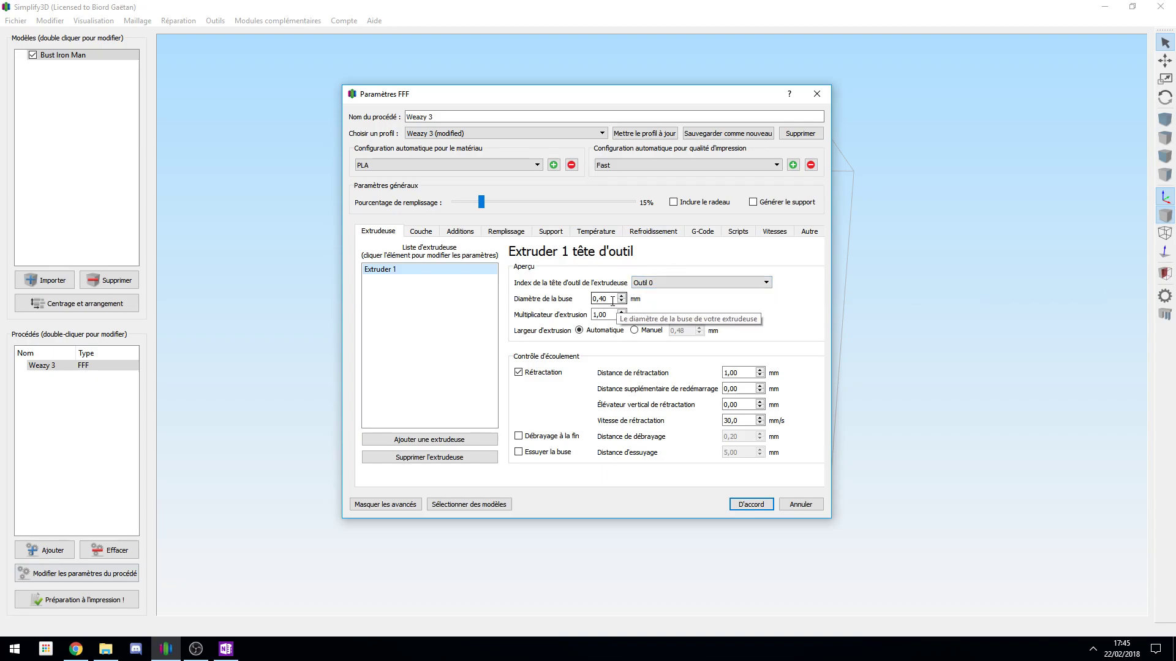
drag(593, 299, 607, 299)
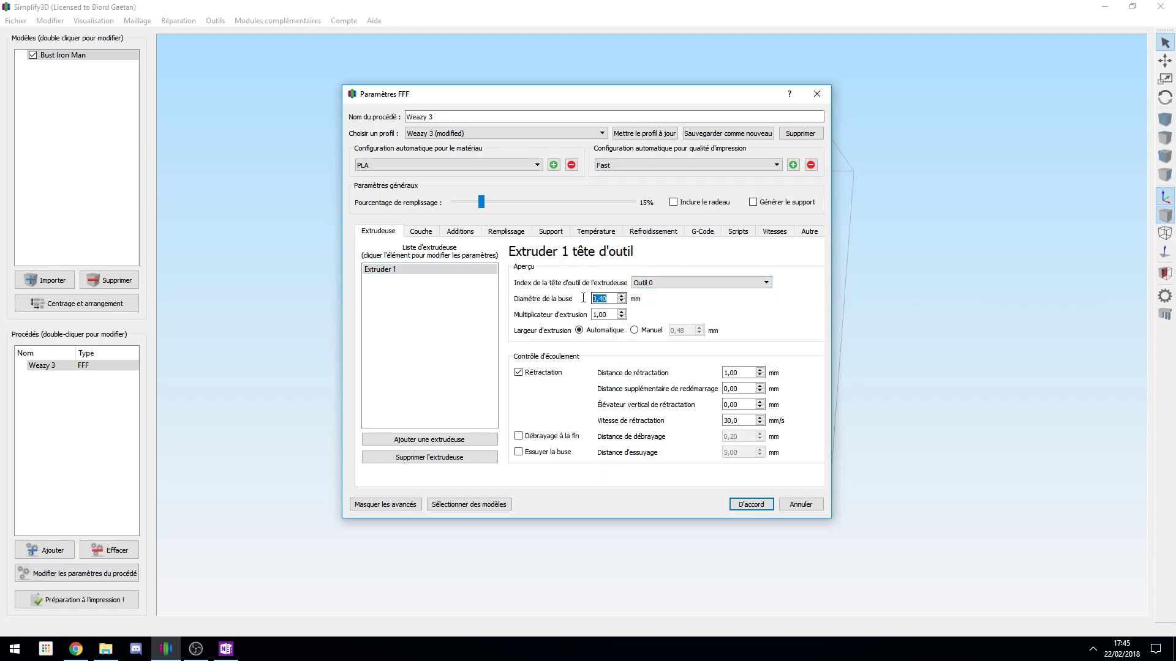
click(611, 299)
drag(608, 314, 592, 315)
click(611, 312)
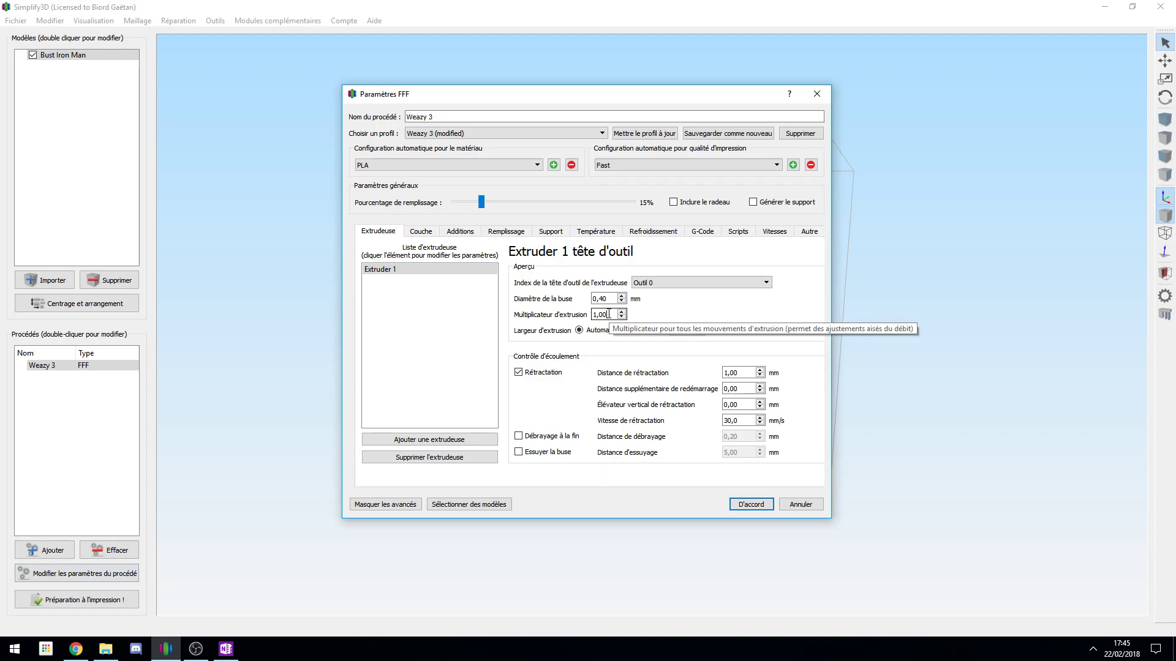
click(609, 314)
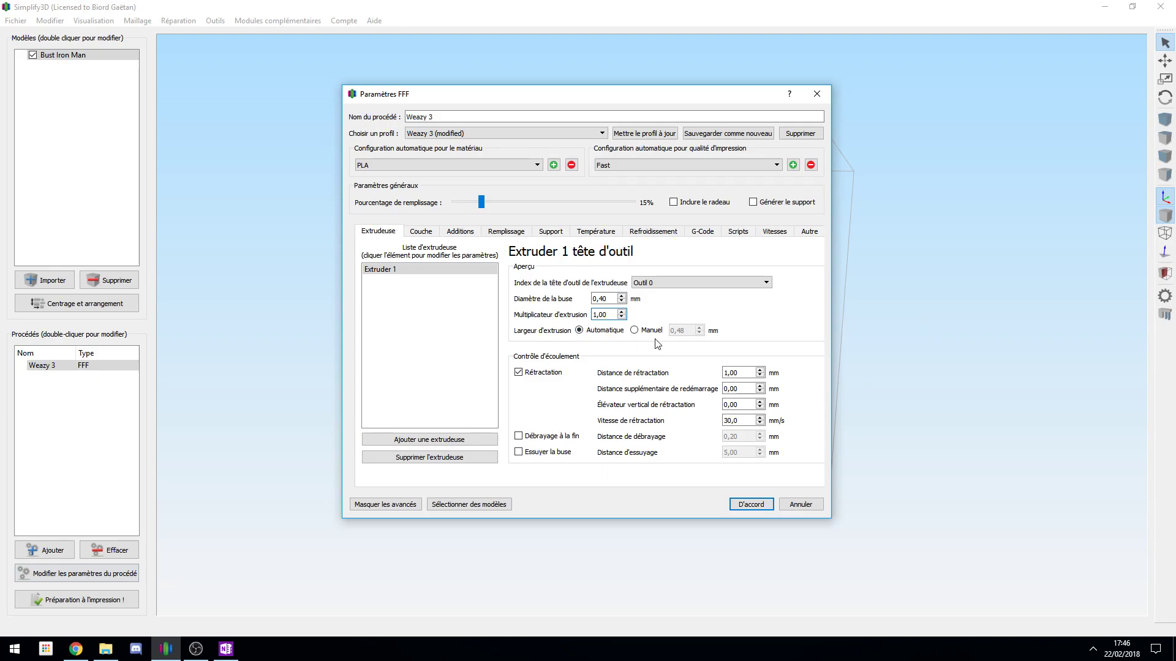
Examine Extruder 1's extrusion width, retraction distance, retraction speed and coasting option.
mouse_move(651, 335)
click(728, 372)
double_click(728, 372)
double_click(738, 423)
mouse_move(531, 443)
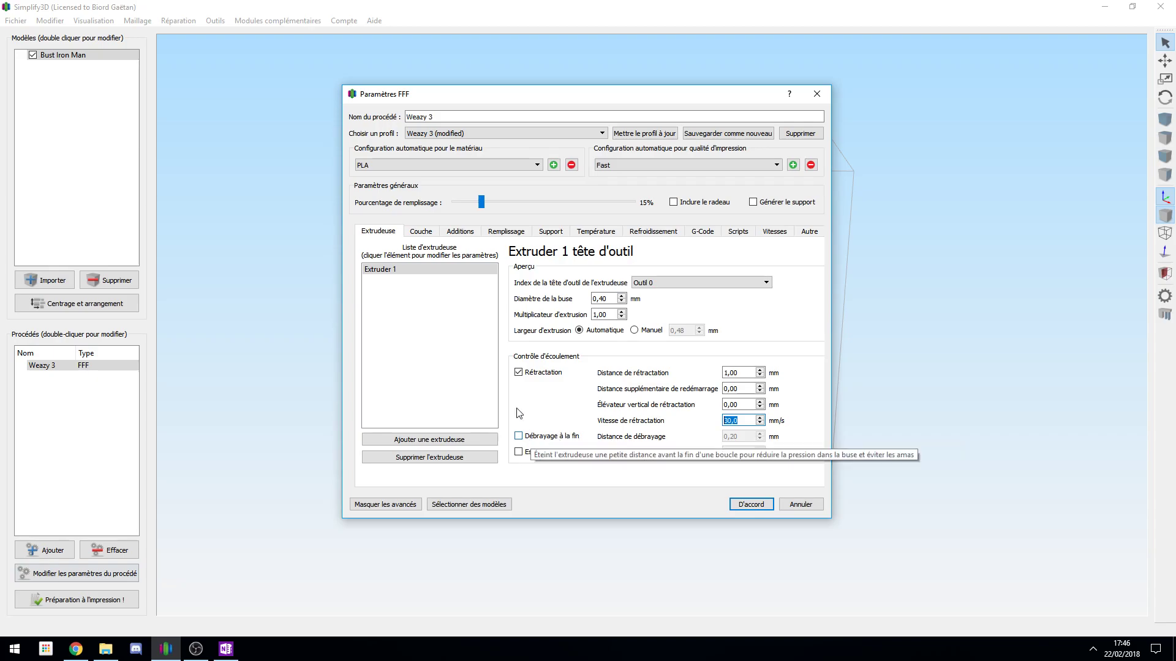
click(738, 420)
drag(739, 419, 714, 414)
drag(740, 373, 713, 375)
drag(740, 420, 686, 417)
click(657, 351)
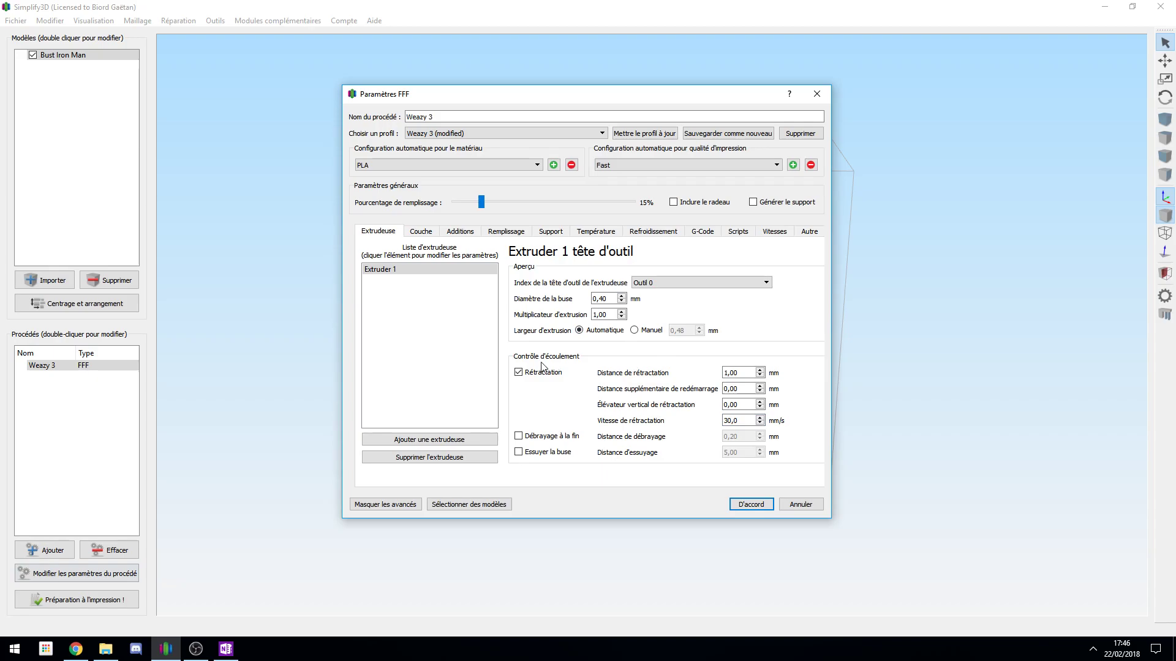
Look at the layer settings and the available main extruders, keeping Extruder 1 selected.
click(423, 232)
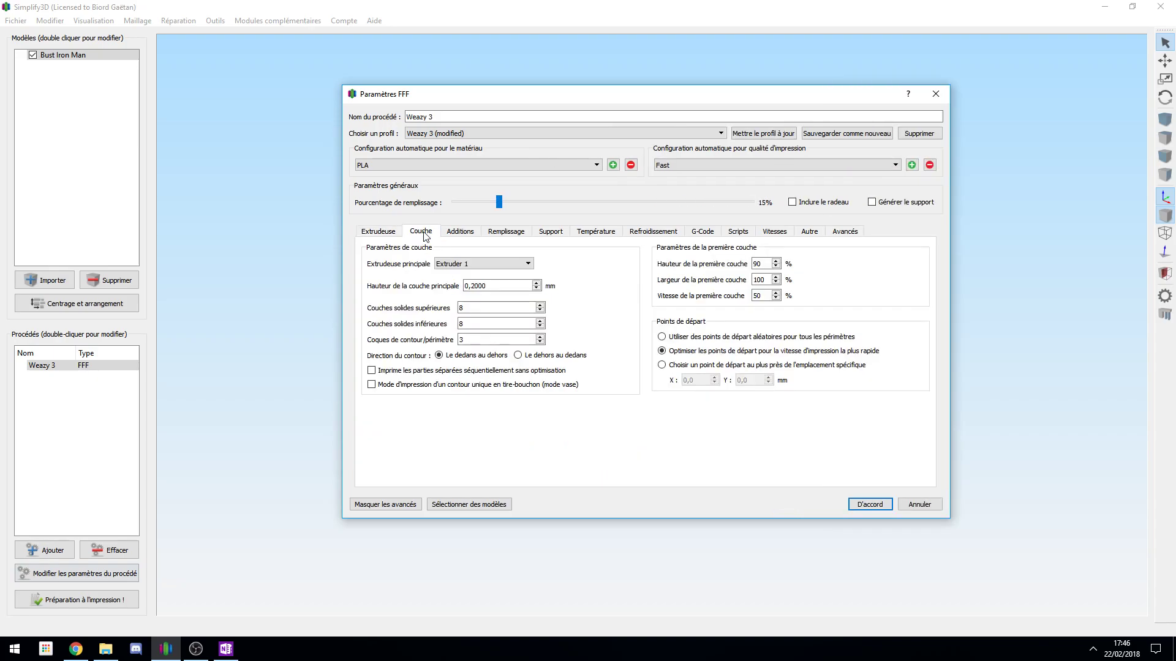
drag(493, 286, 464, 286)
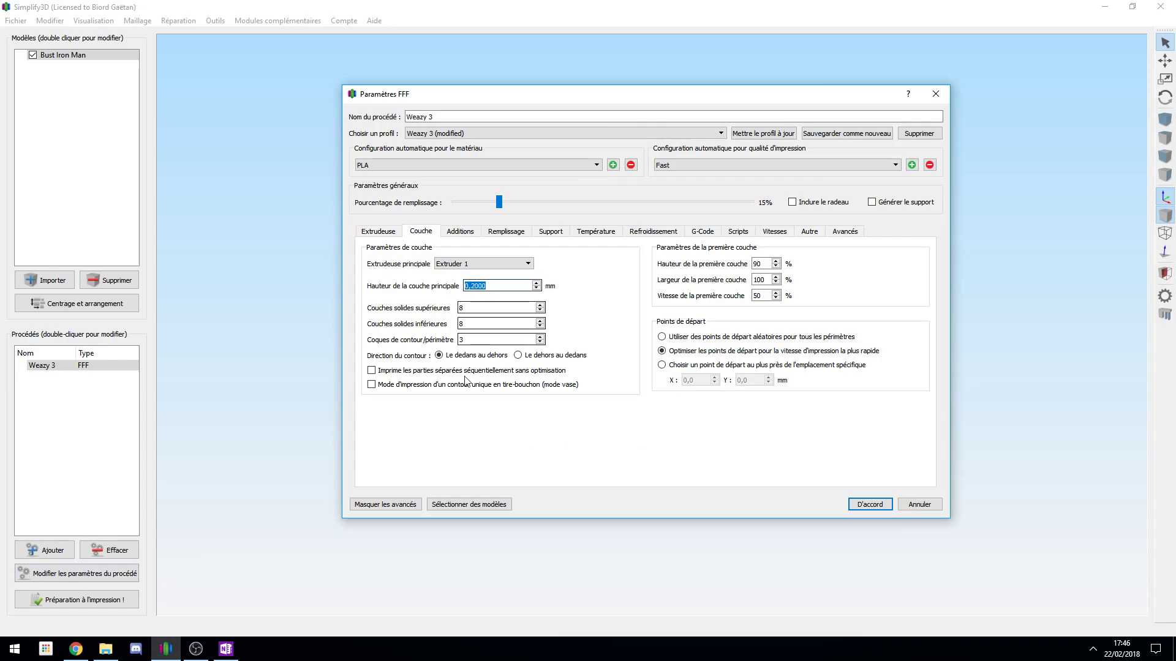
click(456, 265)
click(468, 280)
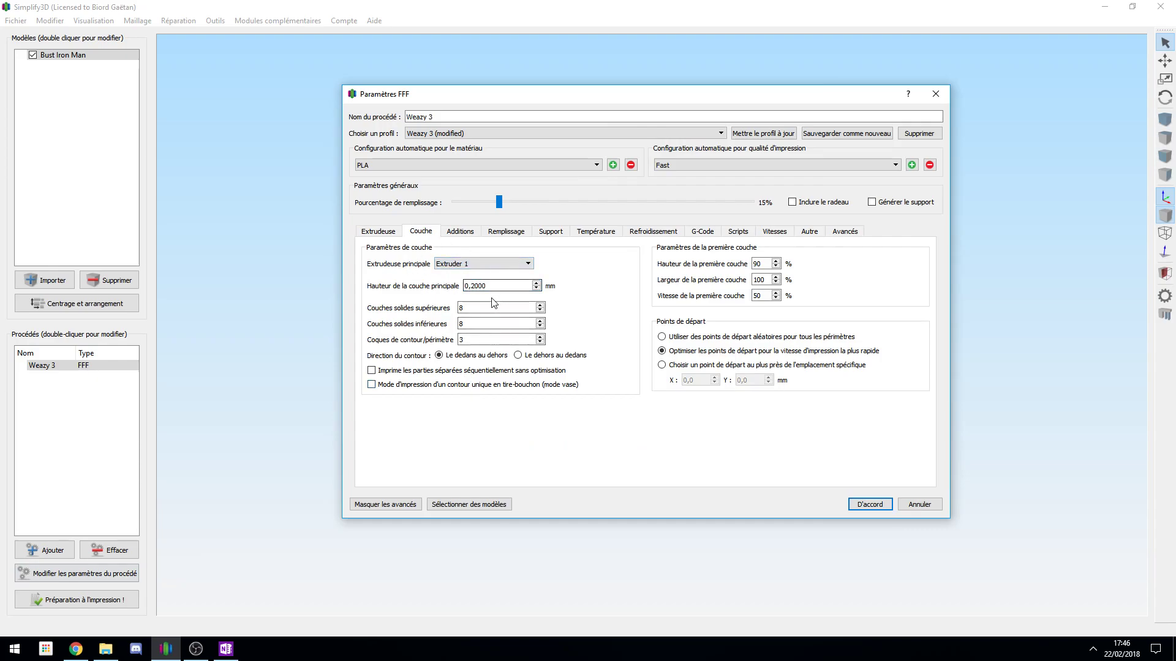
click(469, 263)
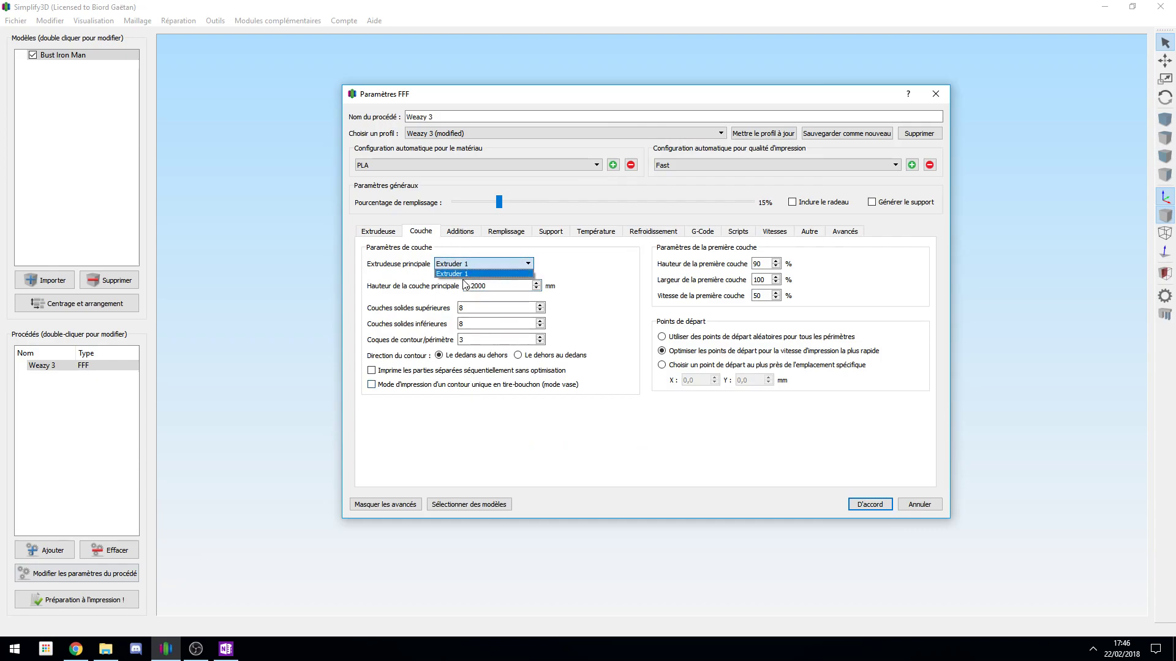
click(464, 275)
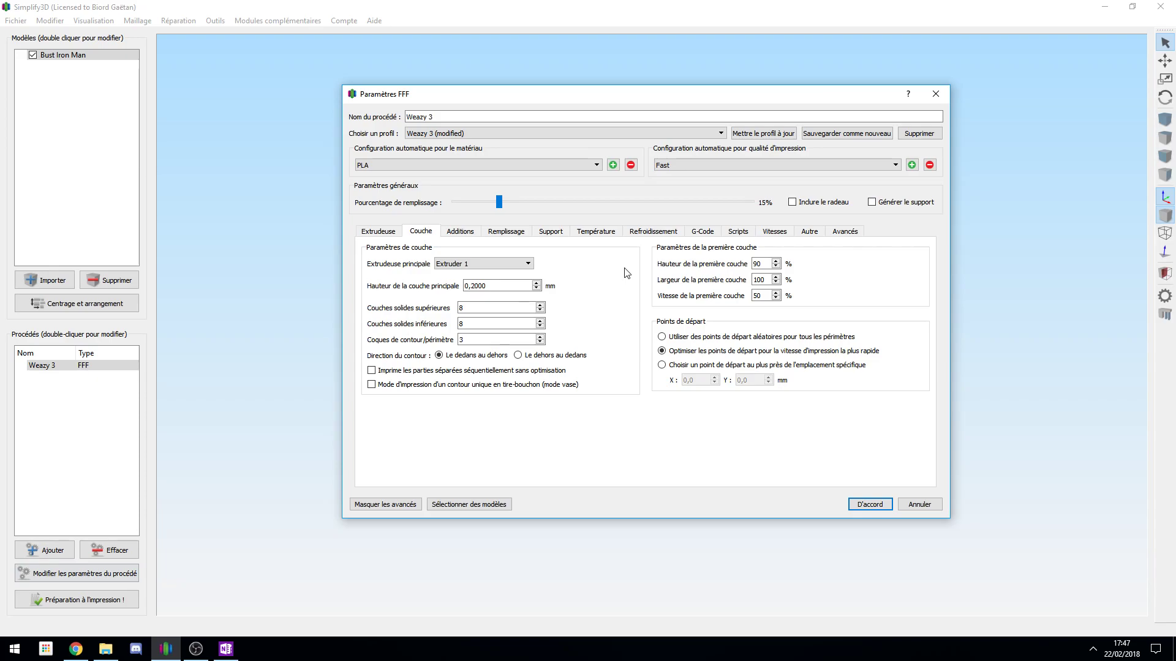
Examine the primary layer height, the top and bottom solid layers and the perimeter shells.
double_click(474, 286)
drag(472, 287, 476, 286)
click(492, 286)
click(490, 307)
double_click(467, 321)
key(Tab)
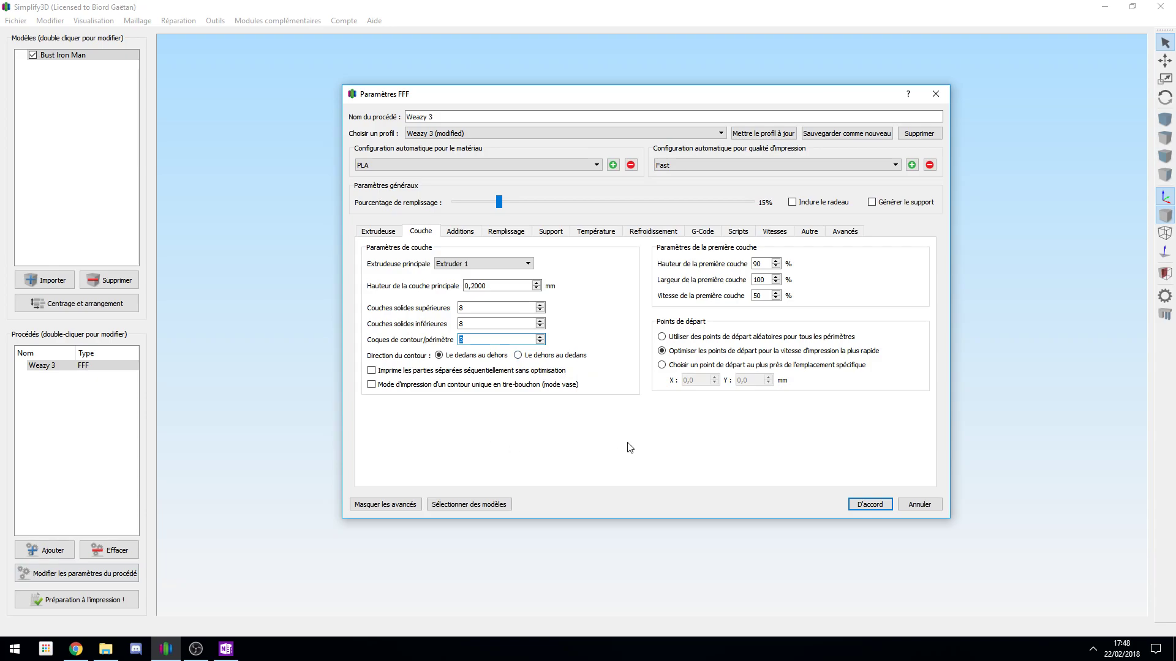
Examine the first layer's height, width and speed percentages in relation to the primary layer height and perimeter shells.
double_click(759, 264)
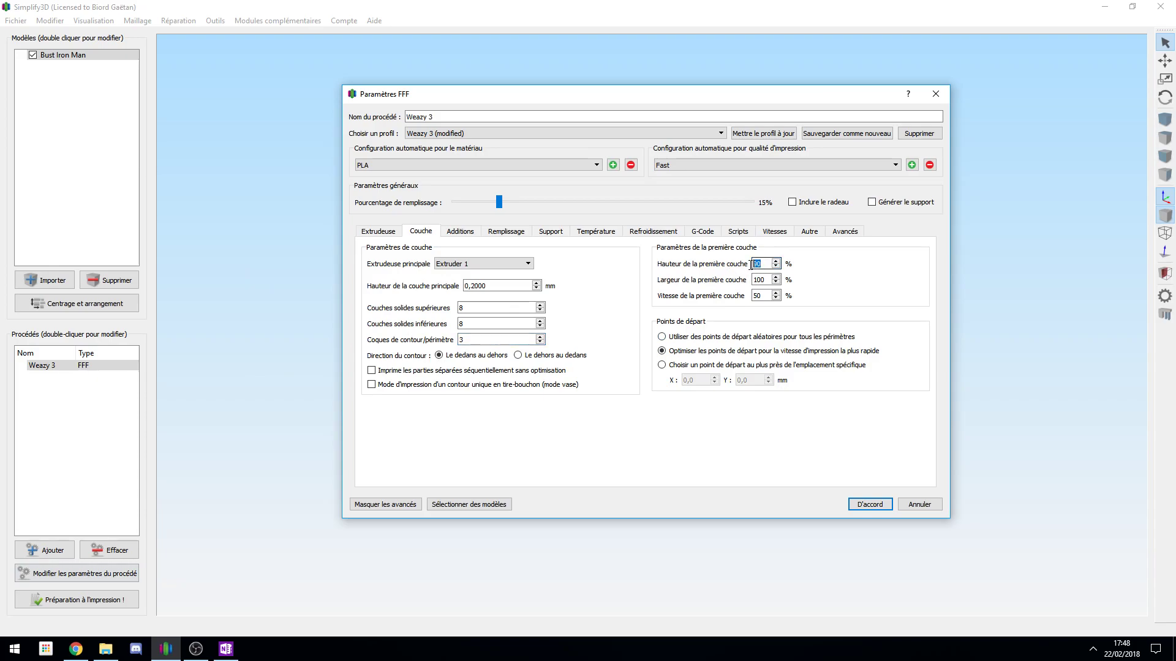
double_click(475, 286)
click(764, 263)
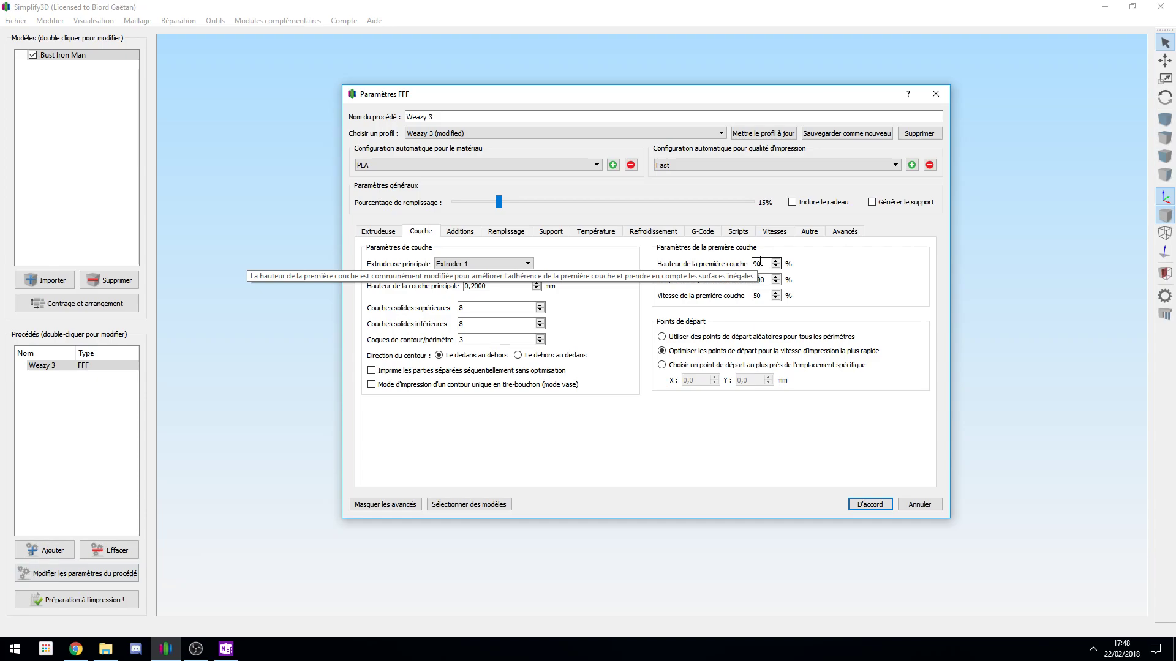
double_click(760, 280)
drag(759, 283, 766, 282)
click(708, 283)
drag(469, 341, 427, 340)
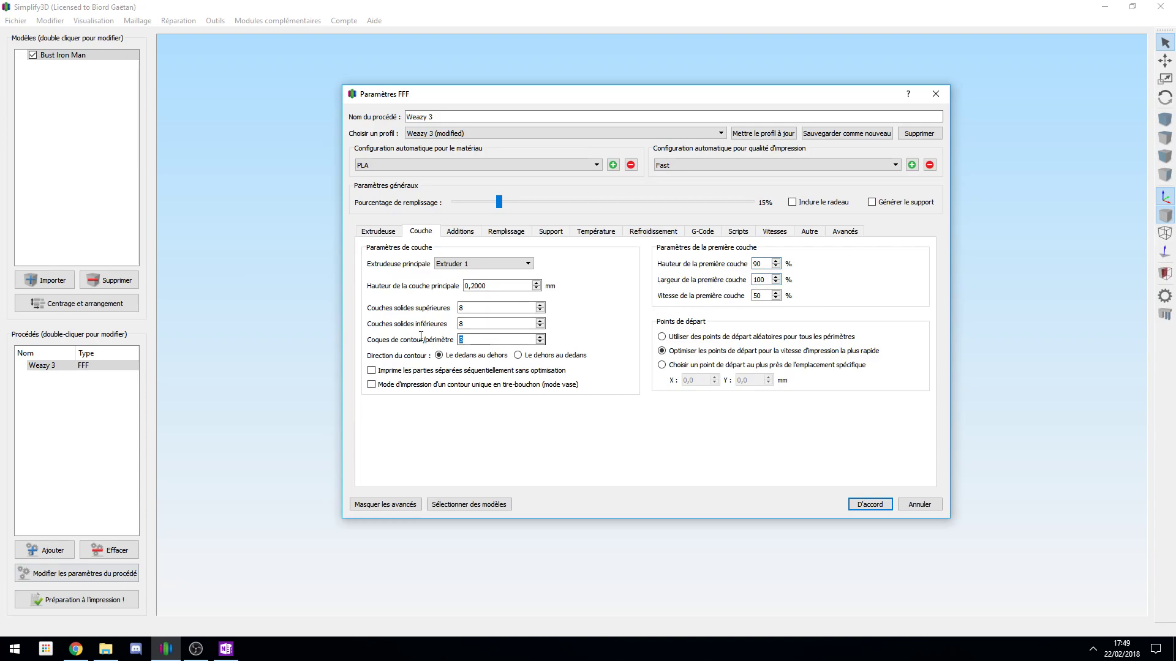
double_click(758, 280)
double_click(758, 296)
Look at the skirt and brim options among the additions and confirm the process settings.
click(460, 232)
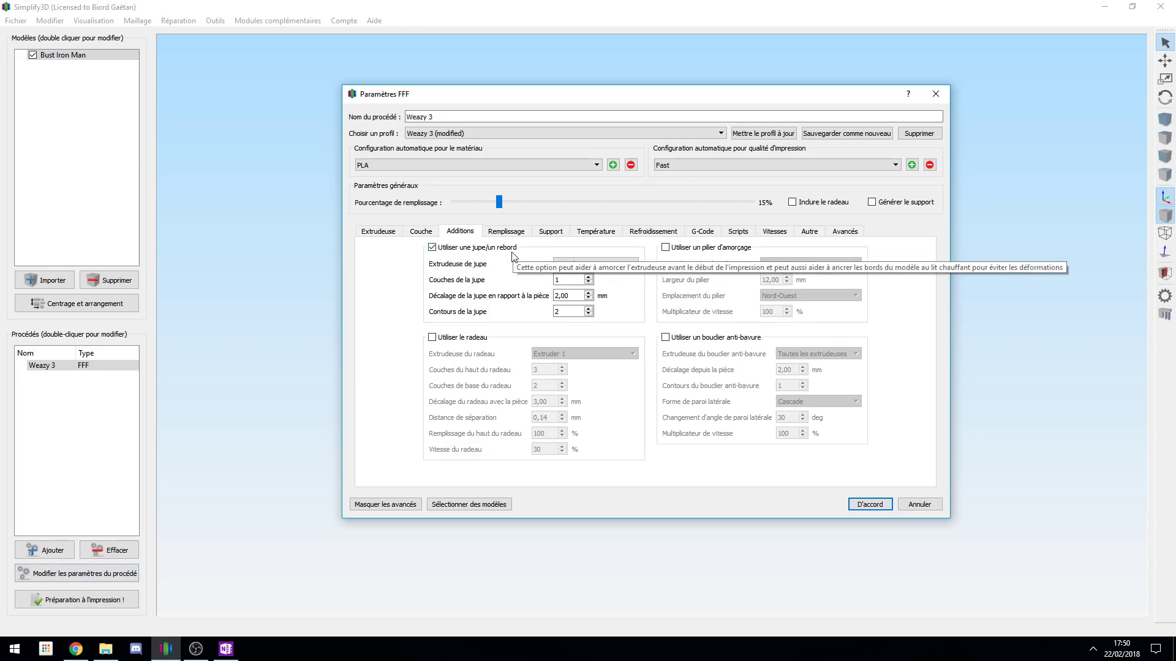
click(868, 506)
Prepare the bust for printing, examine the skirt around its base in the toolpath preview, and exit the preview.
click(107, 599)
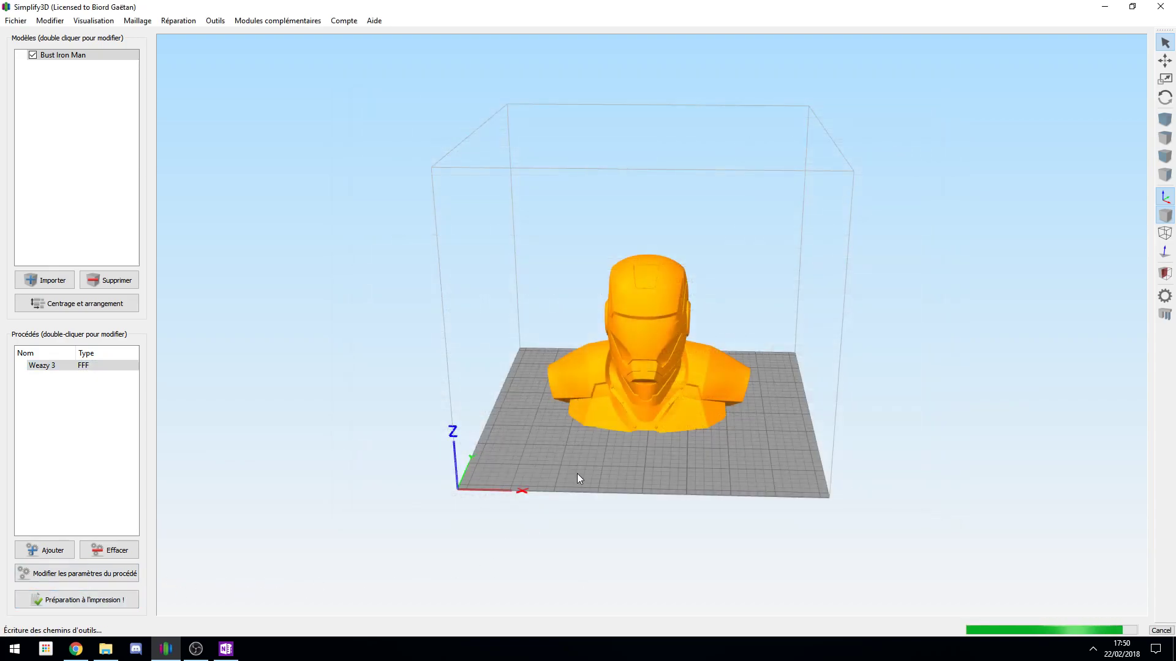
scroll(624, 428, up, 5)
scroll(604, 412, up, 10)
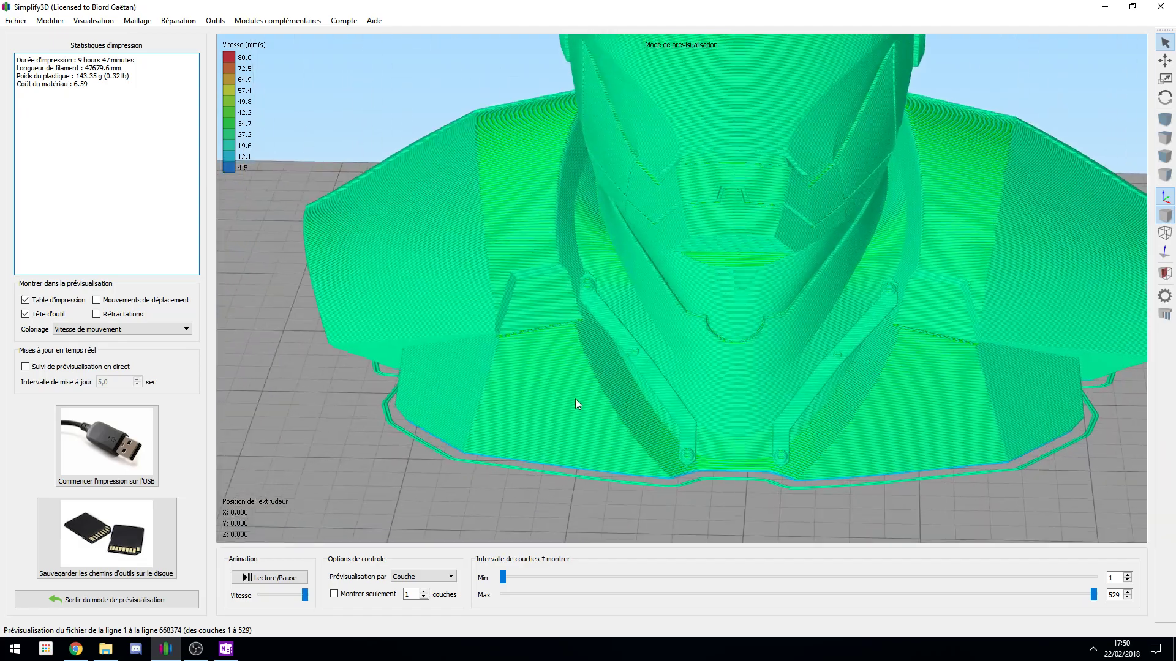
scroll(621, 322, up, 4)
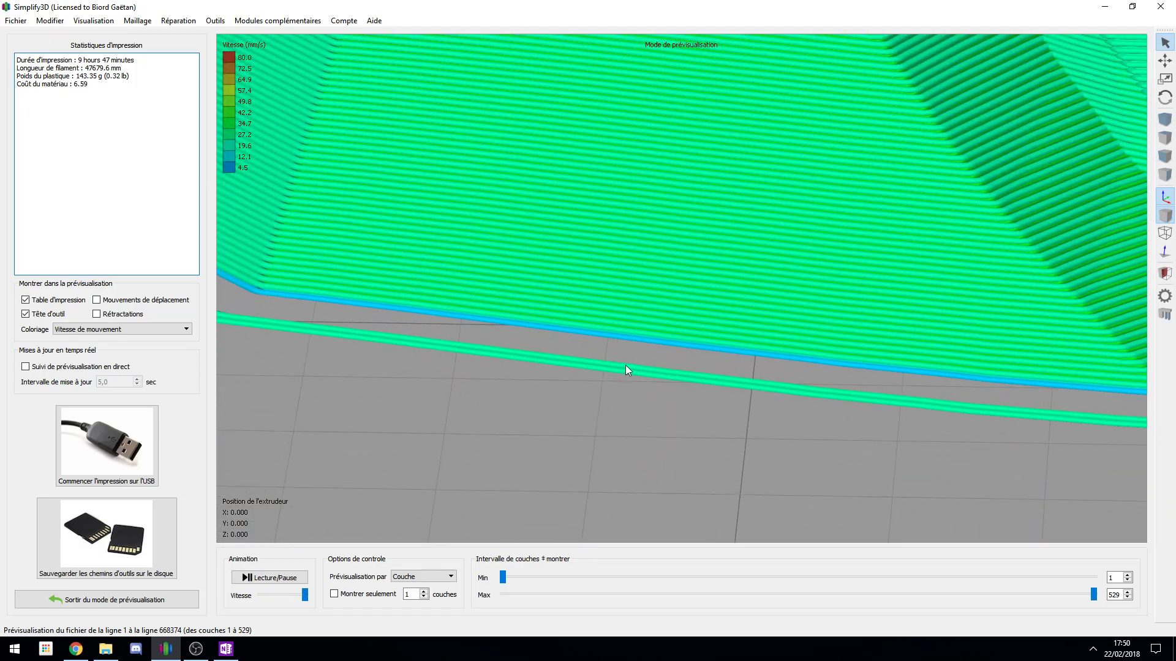
click(141, 598)
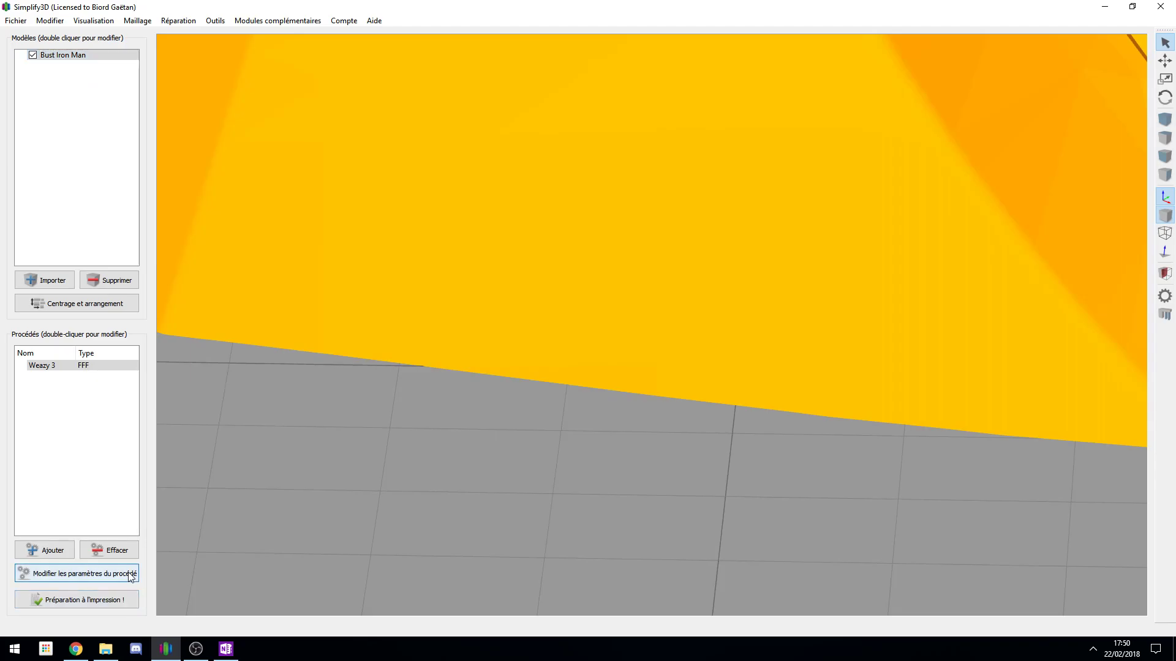
Set the skirt offset from the part to 10 mm and confirm the process settings.
click(73, 574)
click(506, 233)
click(421, 233)
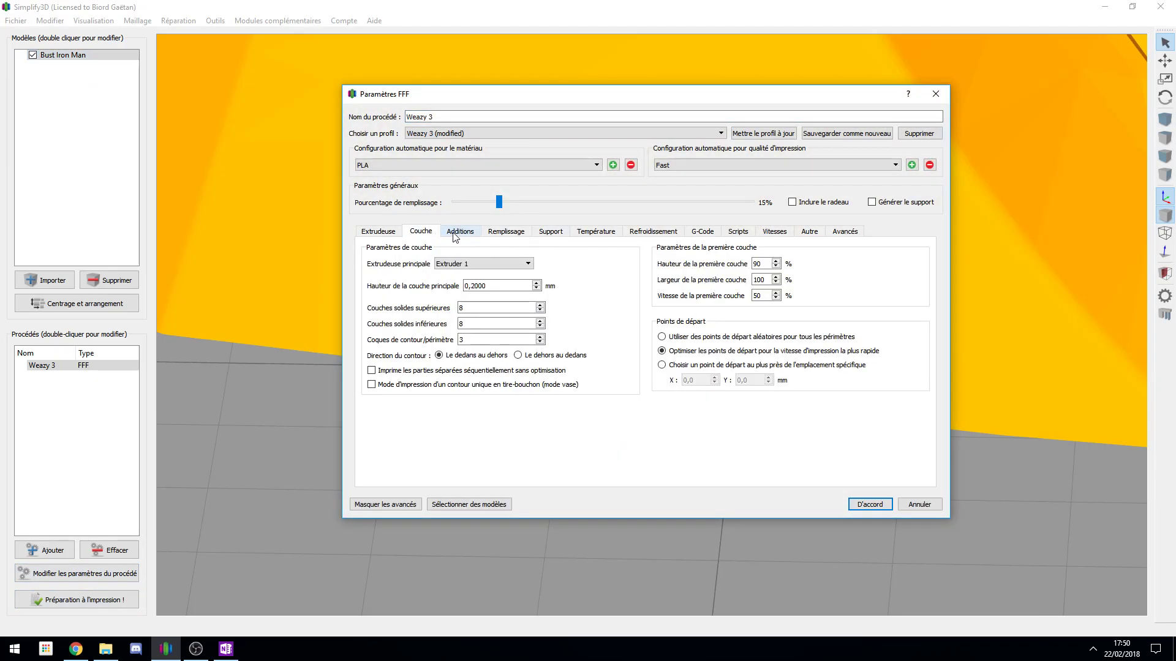
click(459, 232)
drag(561, 296, 556, 296)
text(10)
click(860, 510)
Prepare the bust for printing, examine the skirt's spacing from the base in the preview, and exit the preview.
click(98, 594)
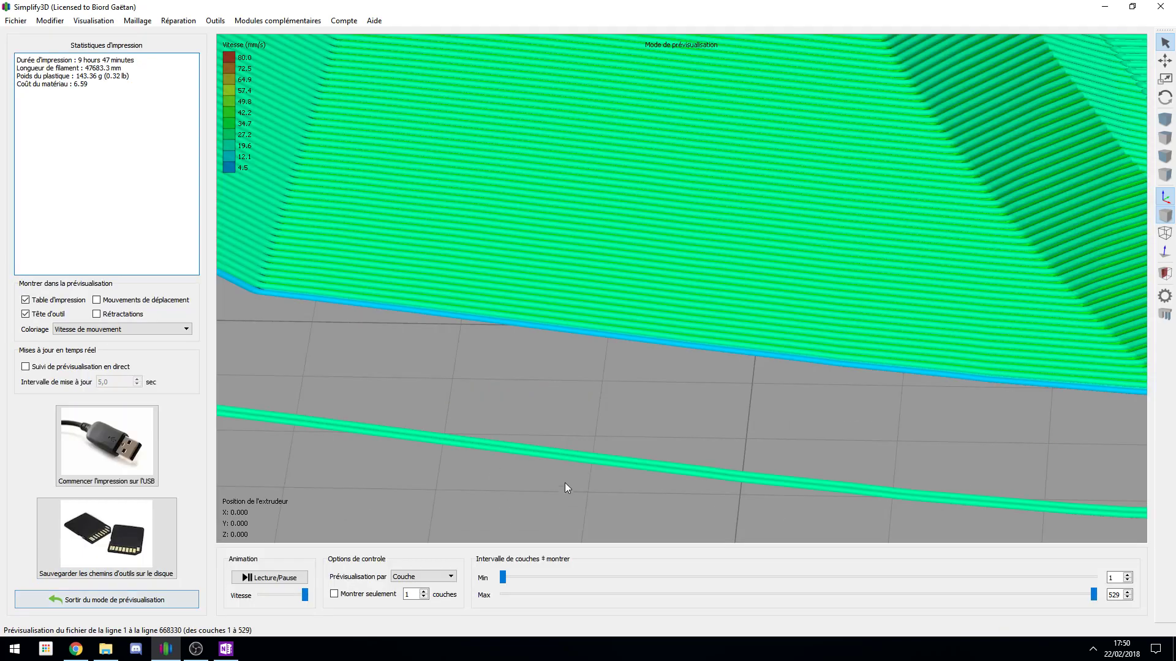
right_drag(564, 482, 625, 358)
scroll(624, 358, down, 3)
click(128, 598)
Set the skirt offset from the part to 2 mm with 10 skirt outlines and confirm the process settings.
click(105, 570)
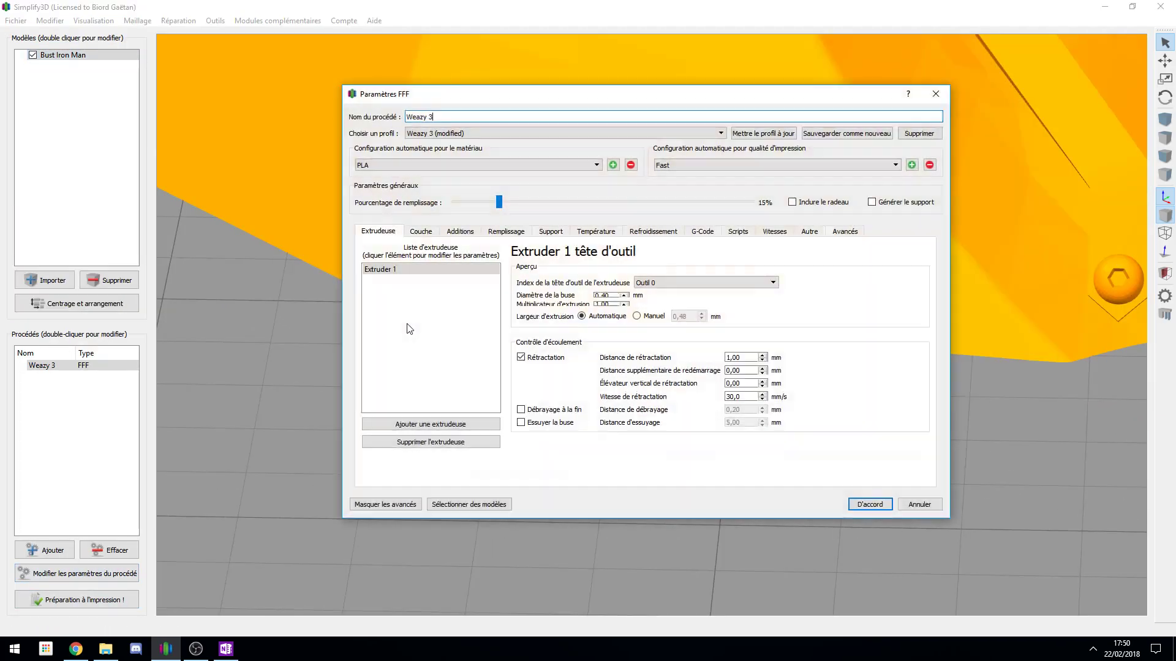
click(457, 233)
double_click(562, 296)
text(2)
key(Tab)
text(100)
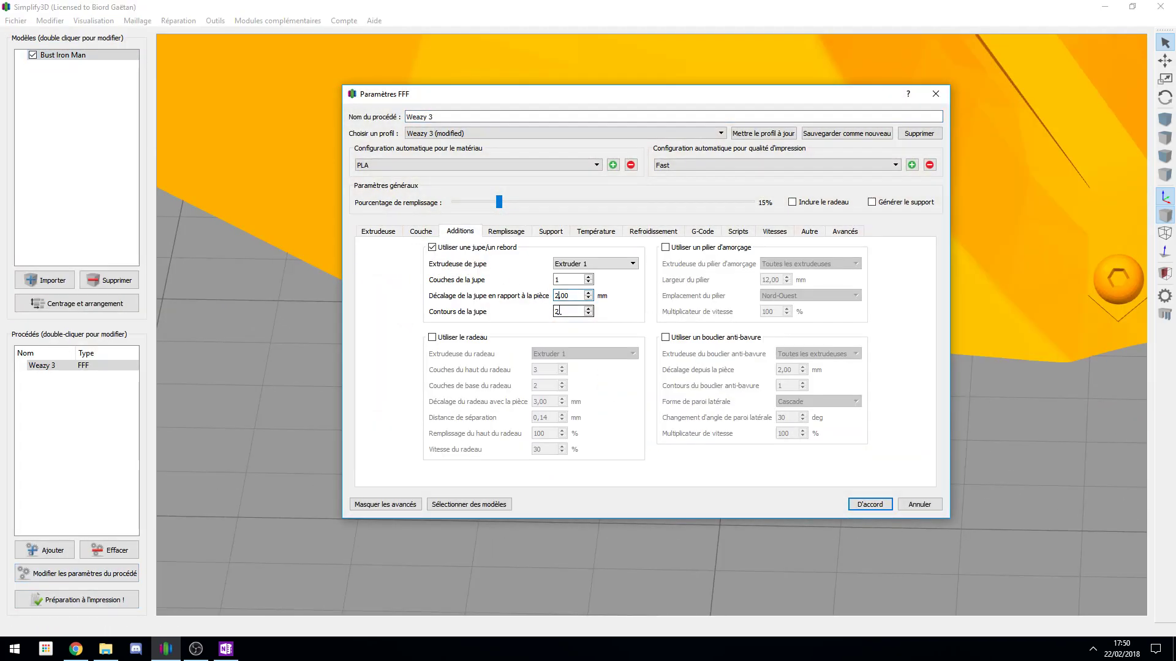
click(868, 504)
Prepare the print, examine the multi-outline skirt around the bust in the preview, and exit the preview.
click(130, 600)
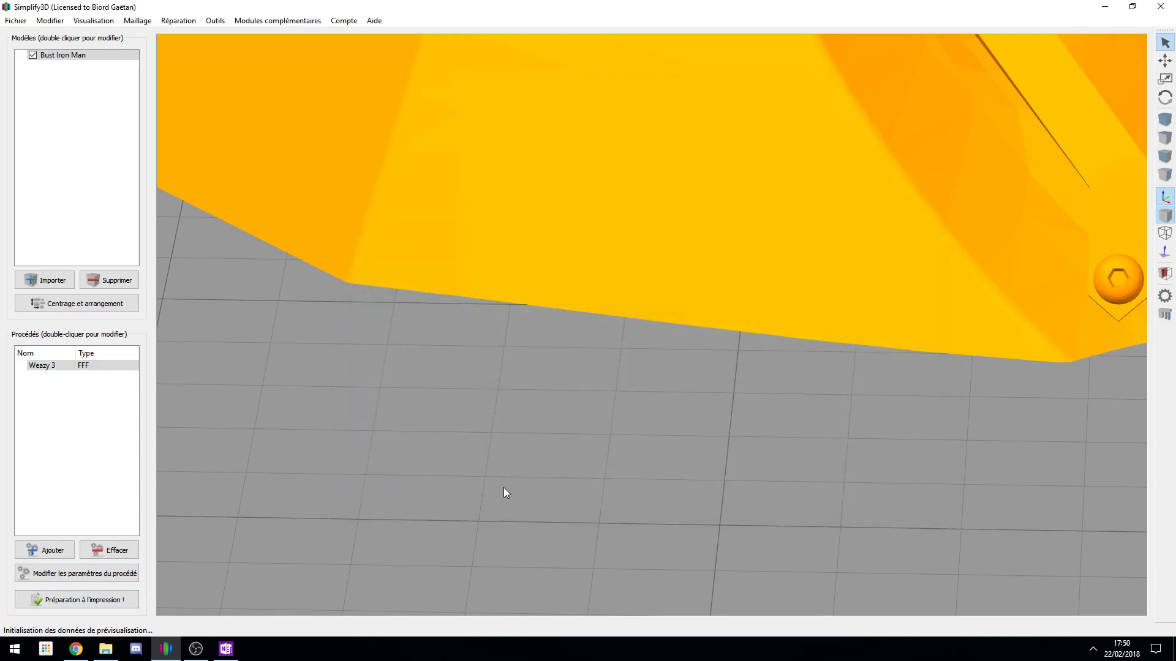
scroll(546, 299, down, 10)
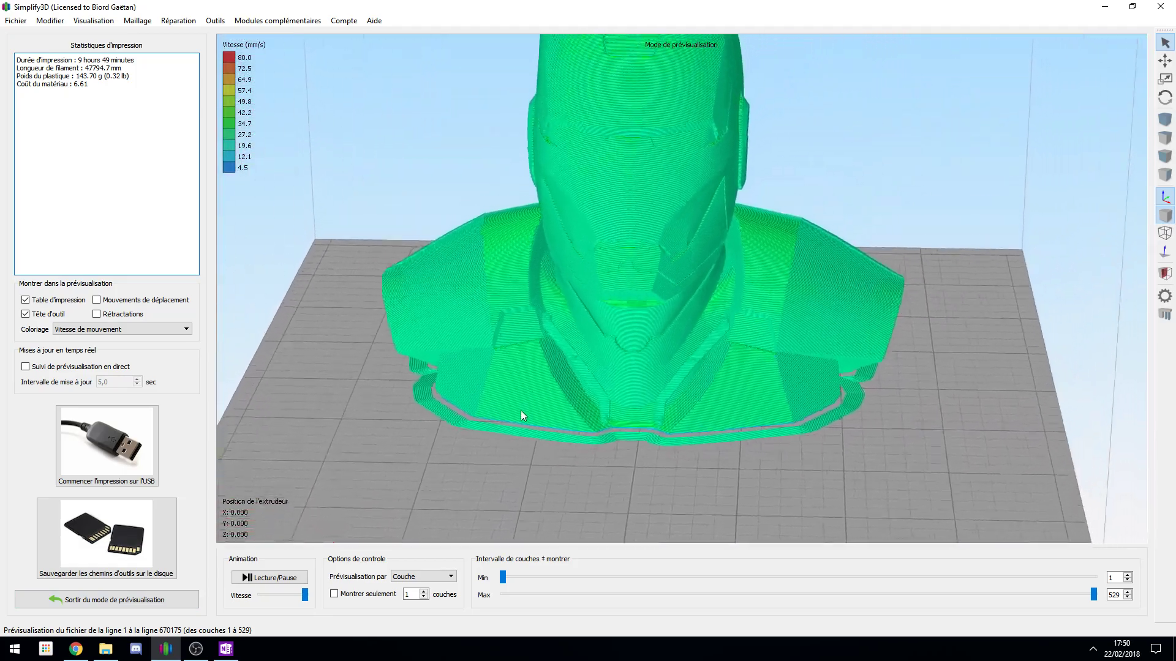
scroll(504, 477, up, 10)
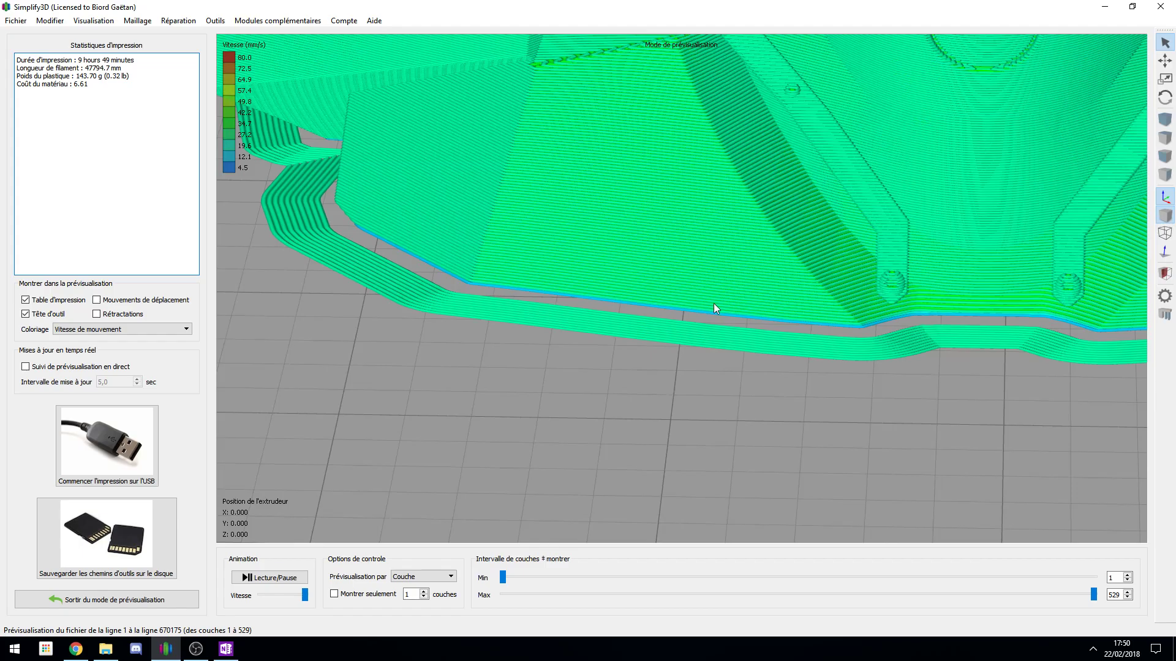
scroll(716, 308, down, 10)
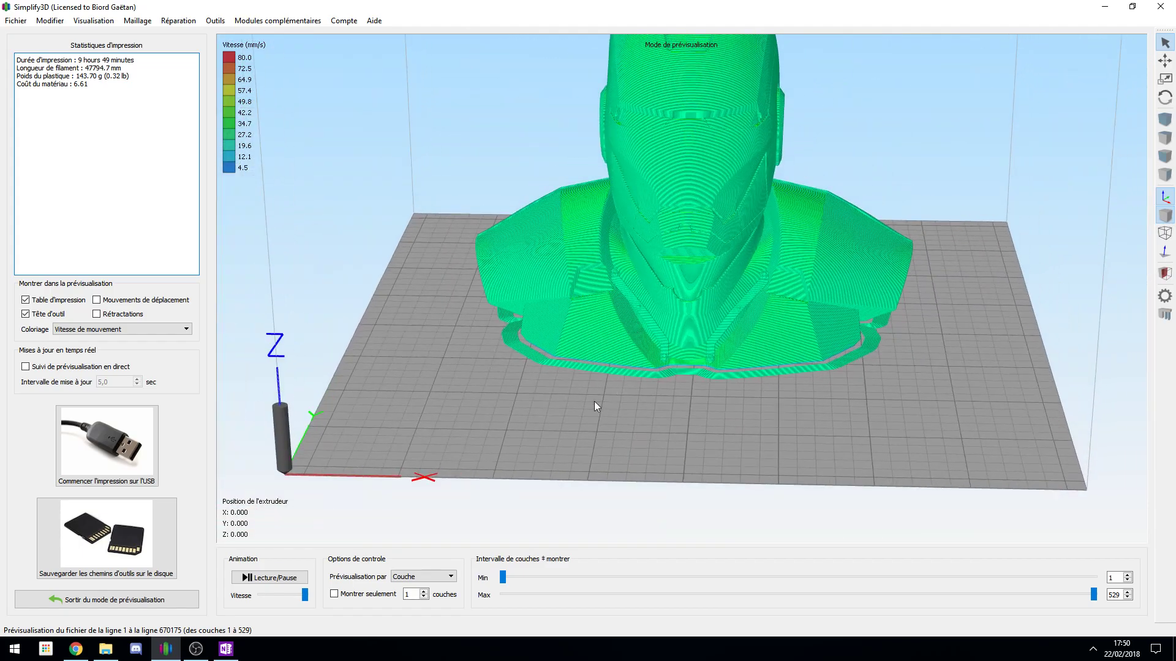
scroll(601, 370, up, 10)
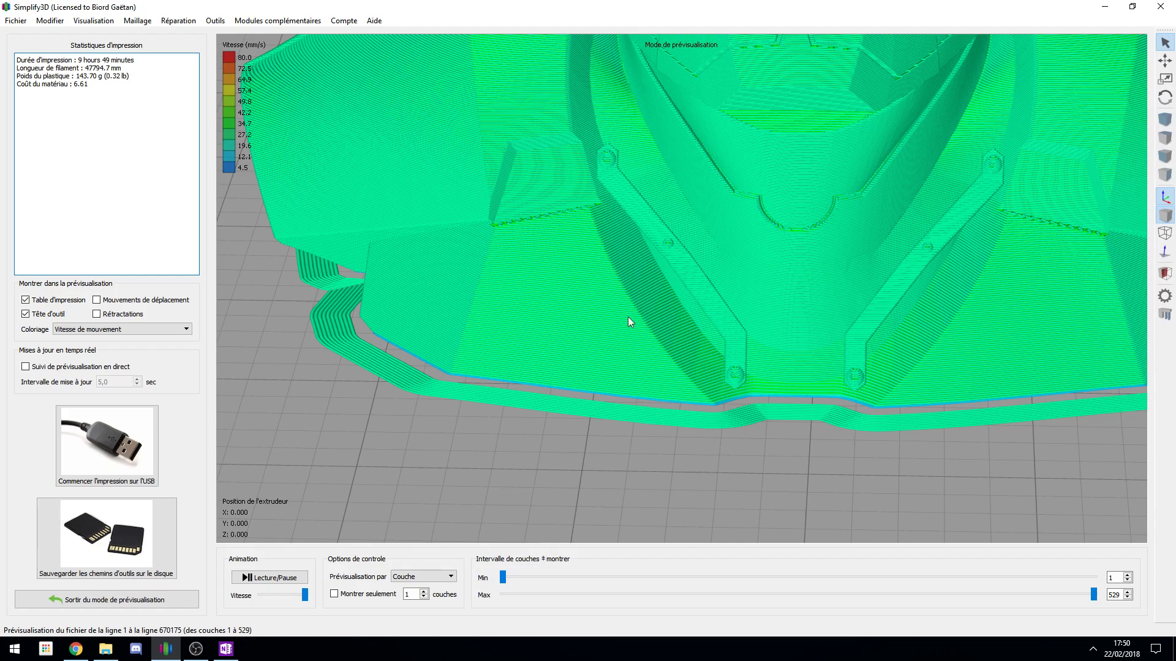
click(172, 597)
Look at the raft options and the skirt's extruder choices among the process additions, leaving the skirt on Extruder 1.
click(130, 575)
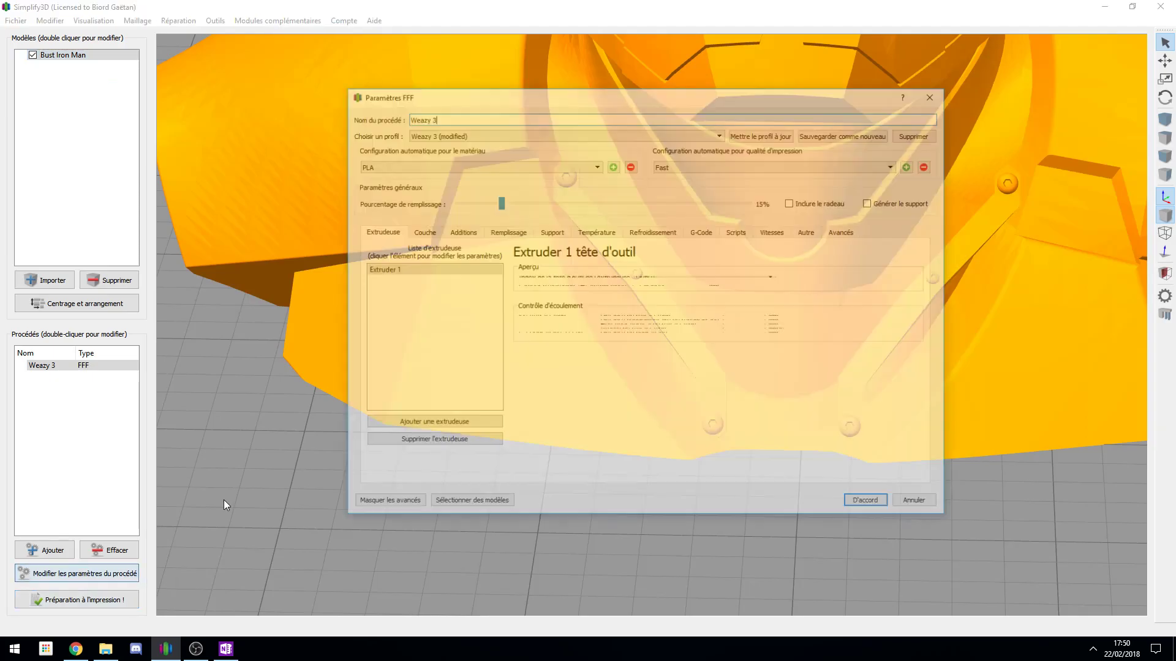
click(458, 233)
click(452, 342)
click(452, 342)
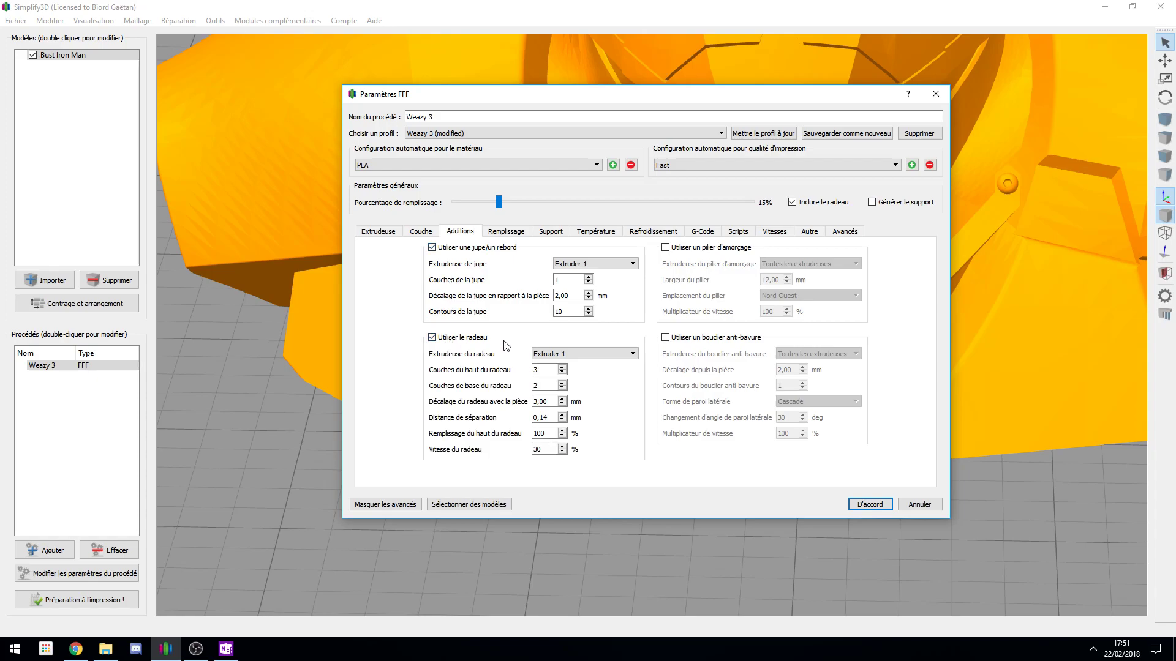
click(472, 338)
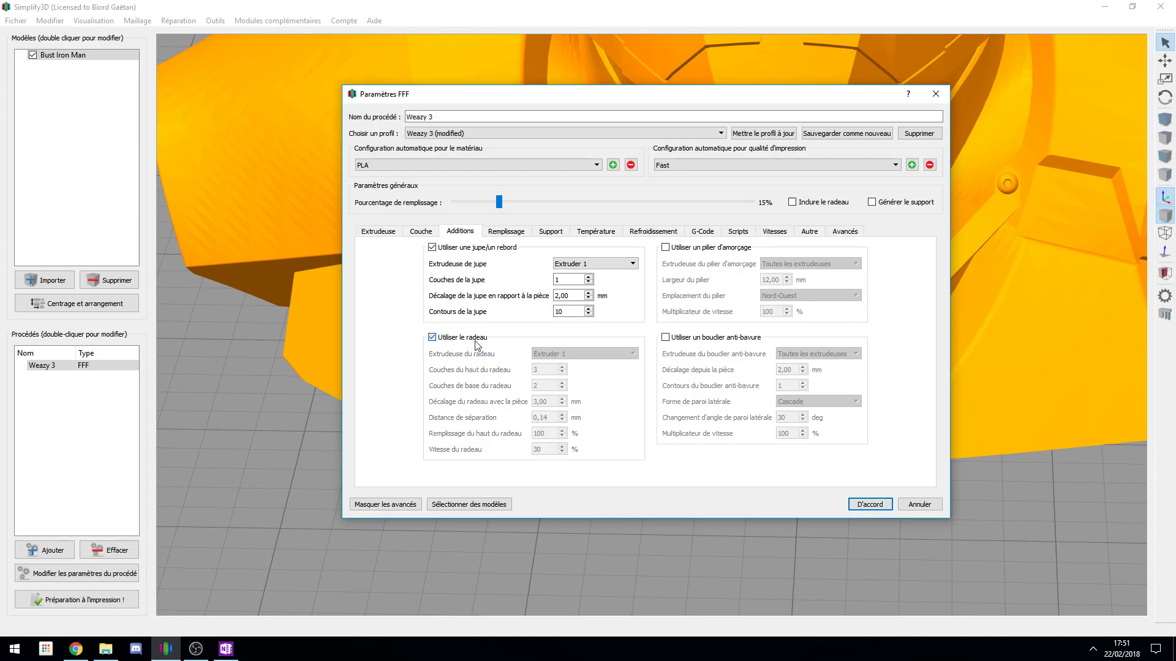
click(570, 264)
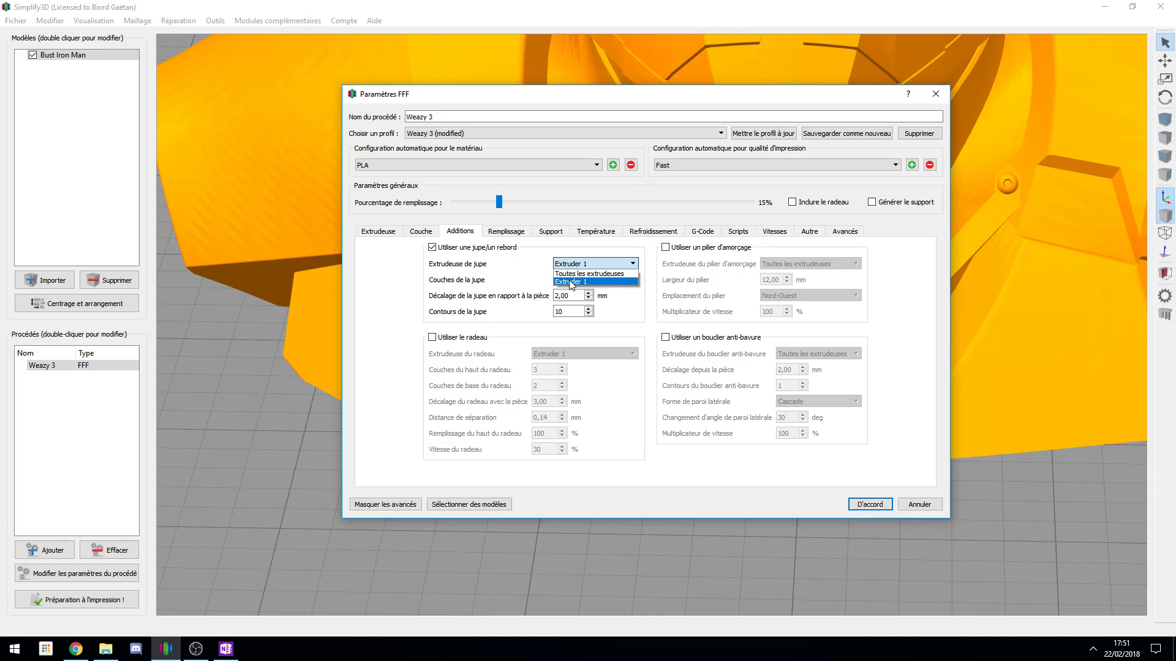
click(570, 282)
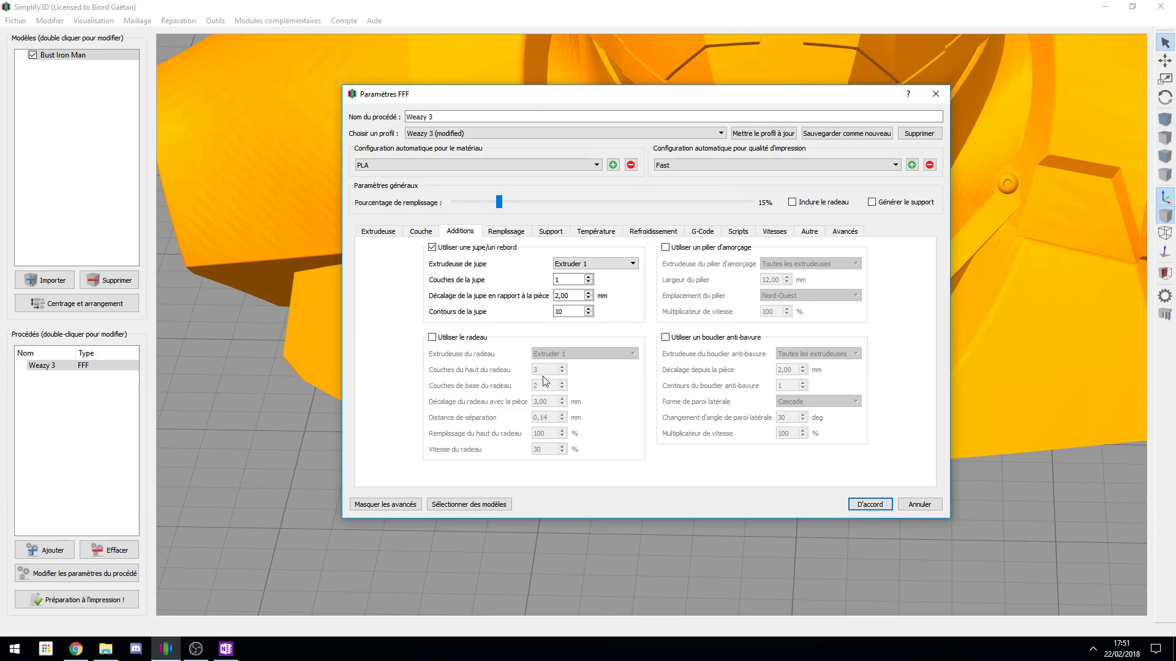
Disable the skirt, enable the raft instead, and confirm the process settings.
click(433, 247)
click(459, 338)
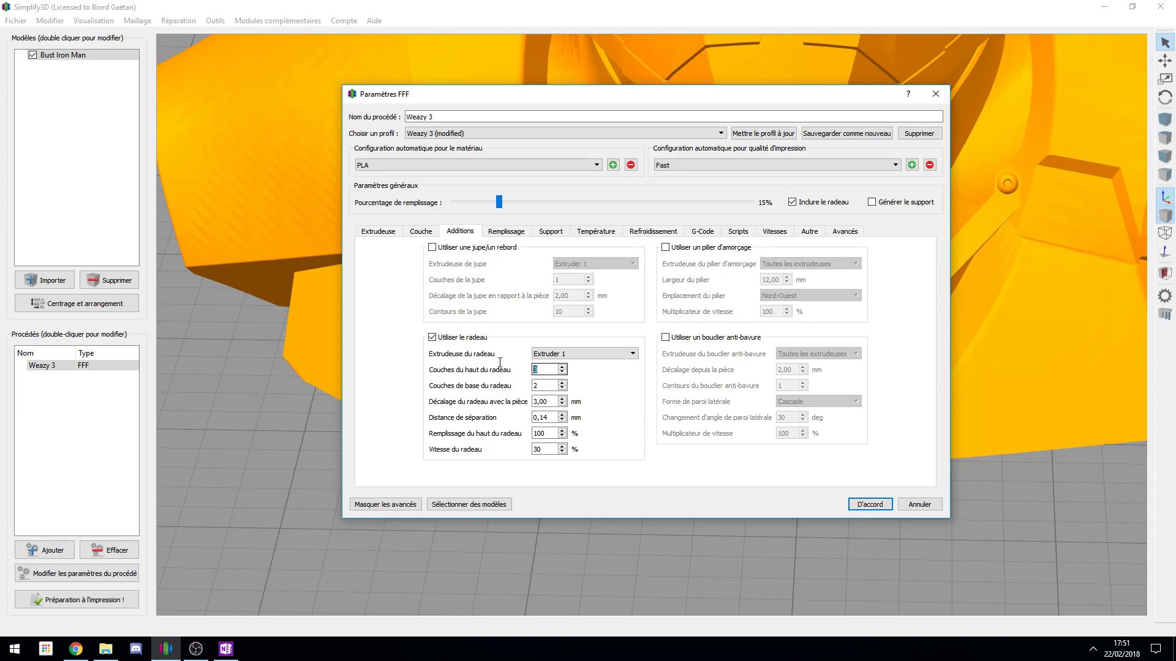
key(Tab)
key(Tab)
key(Tab)
click(869, 504)
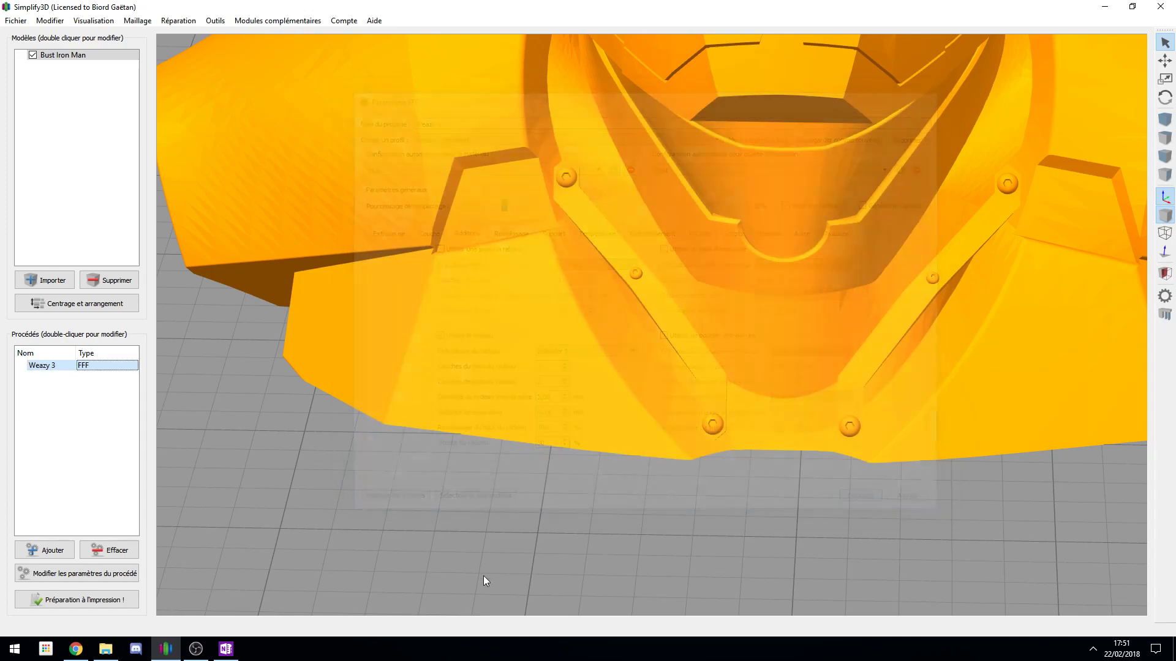
Prepare the print, examine the raft under the bust from several angles in the preview, and exit the preview.
click(72, 599)
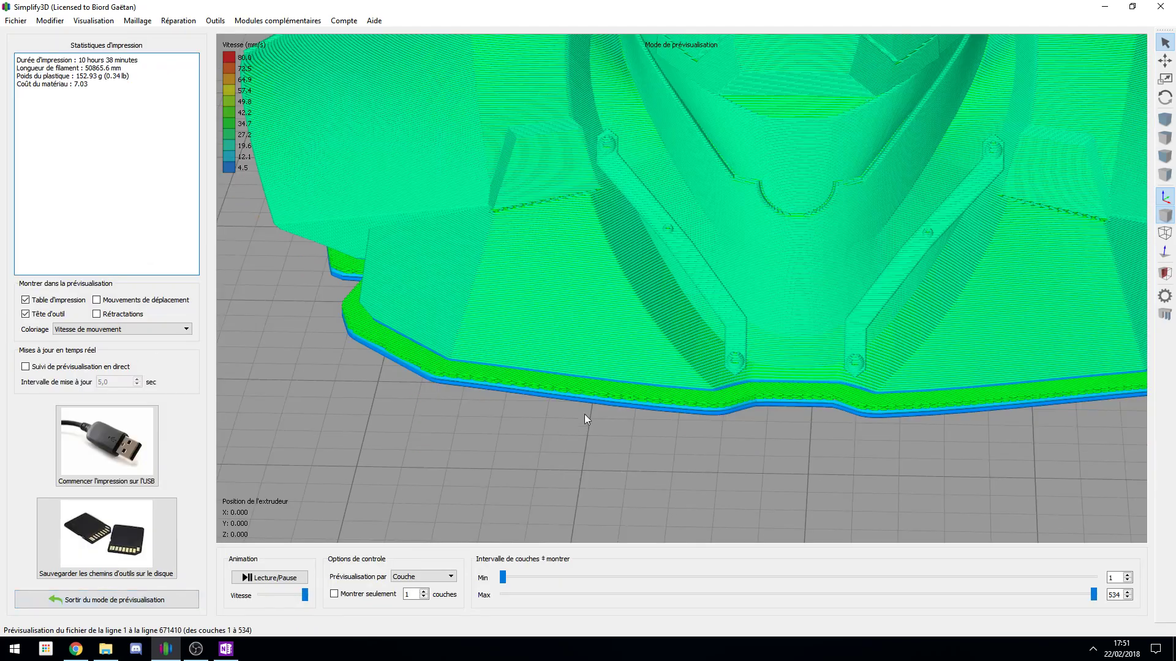
scroll(513, 310, down, 3)
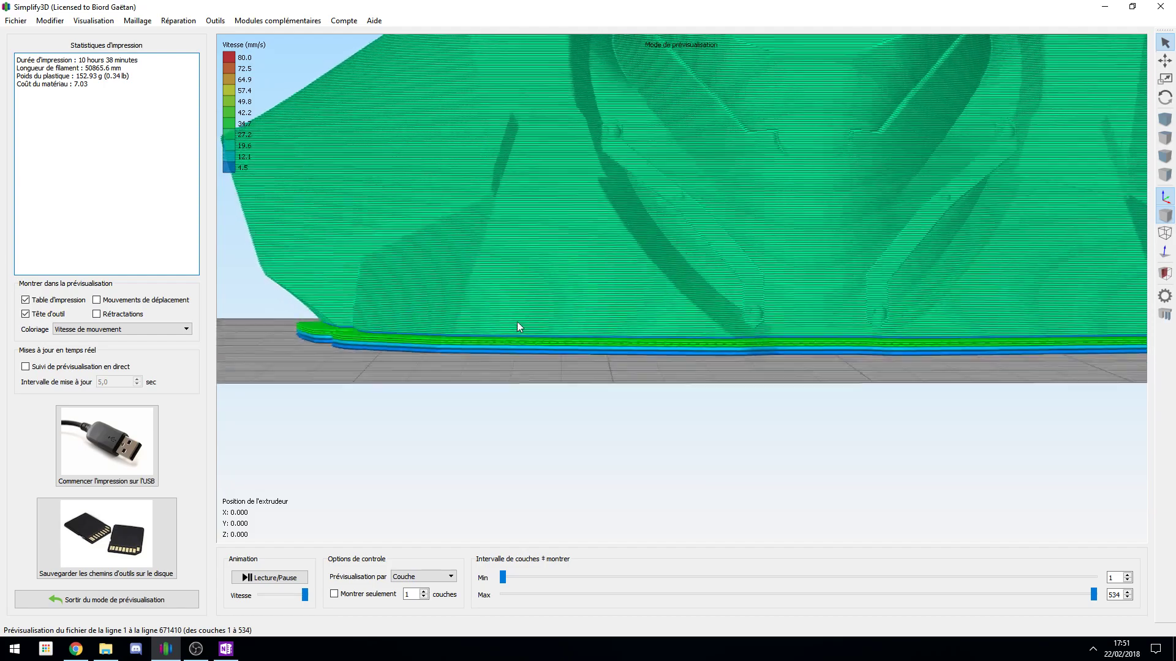
drag(513, 318, 385, 376)
scroll(448, 338, down, 8)
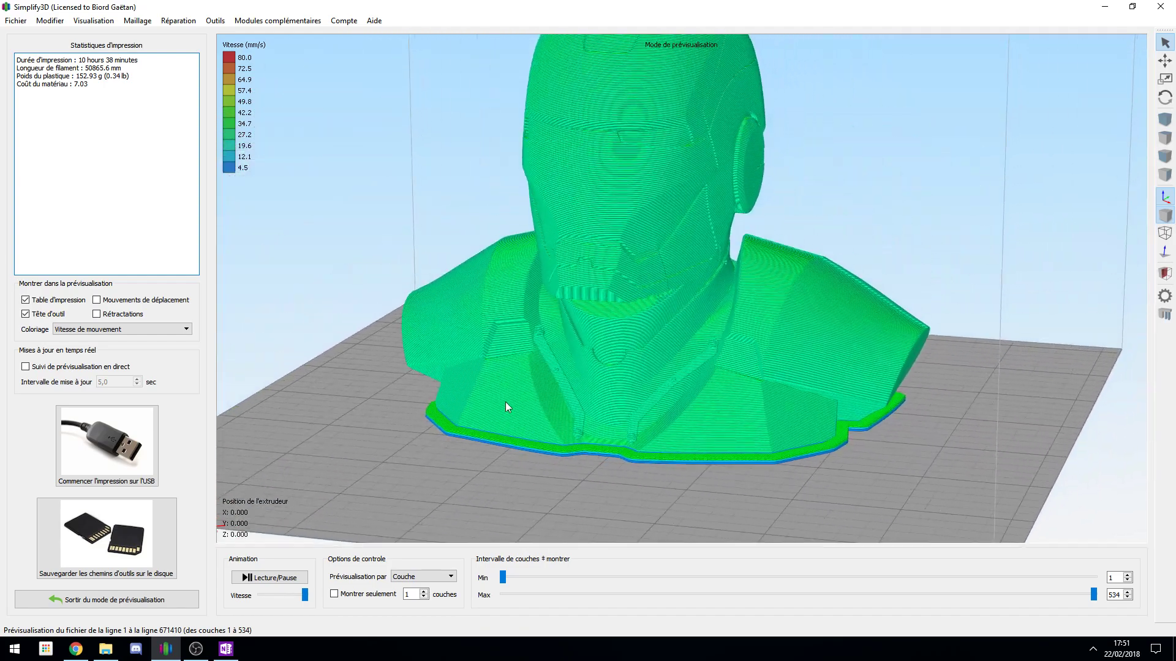
drag(695, 392, 644, 362)
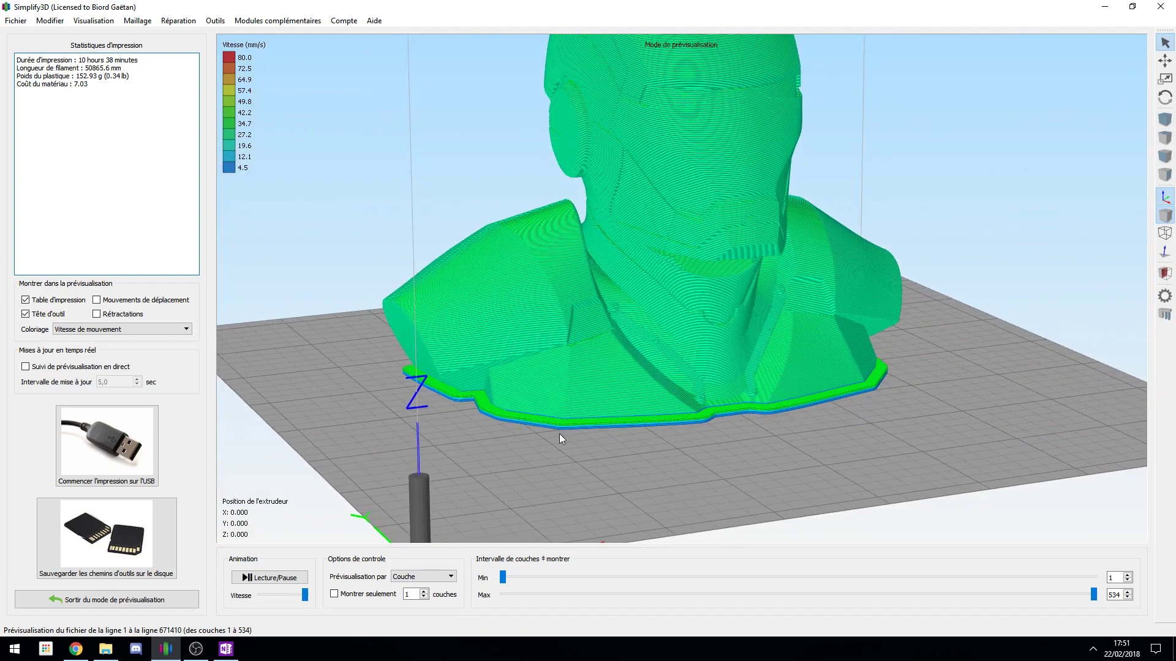
click(114, 600)
Disable the raft and skirt, enable a prime pillar for all extruders, and confirm the process settings.
click(135, 579)
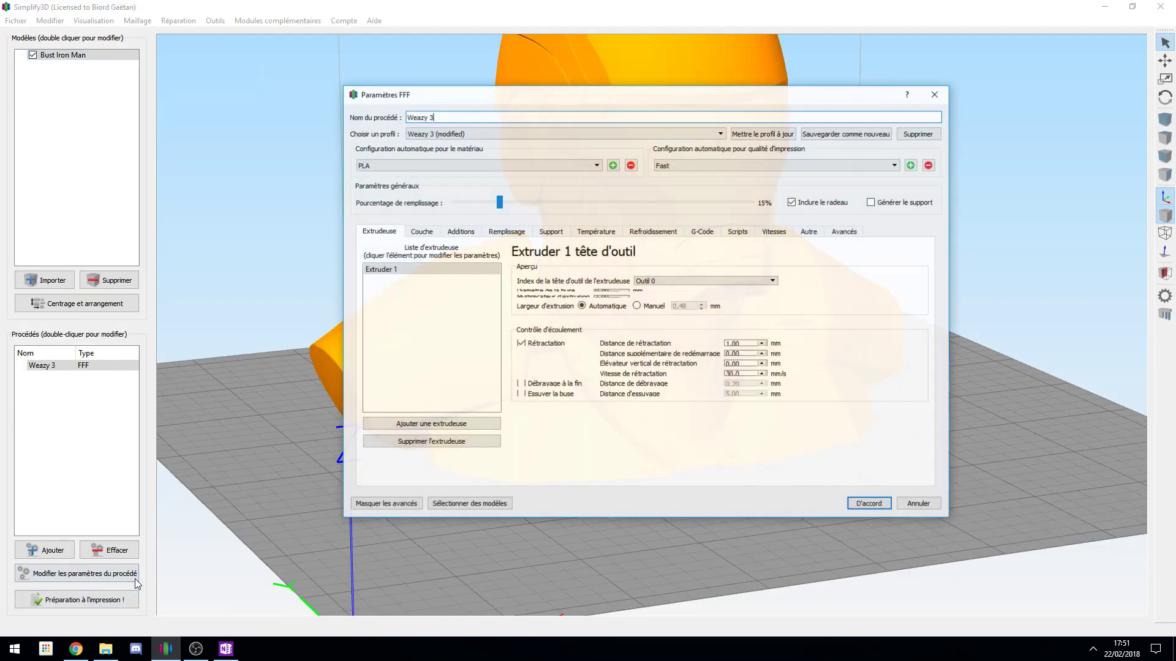
click(459, 231)
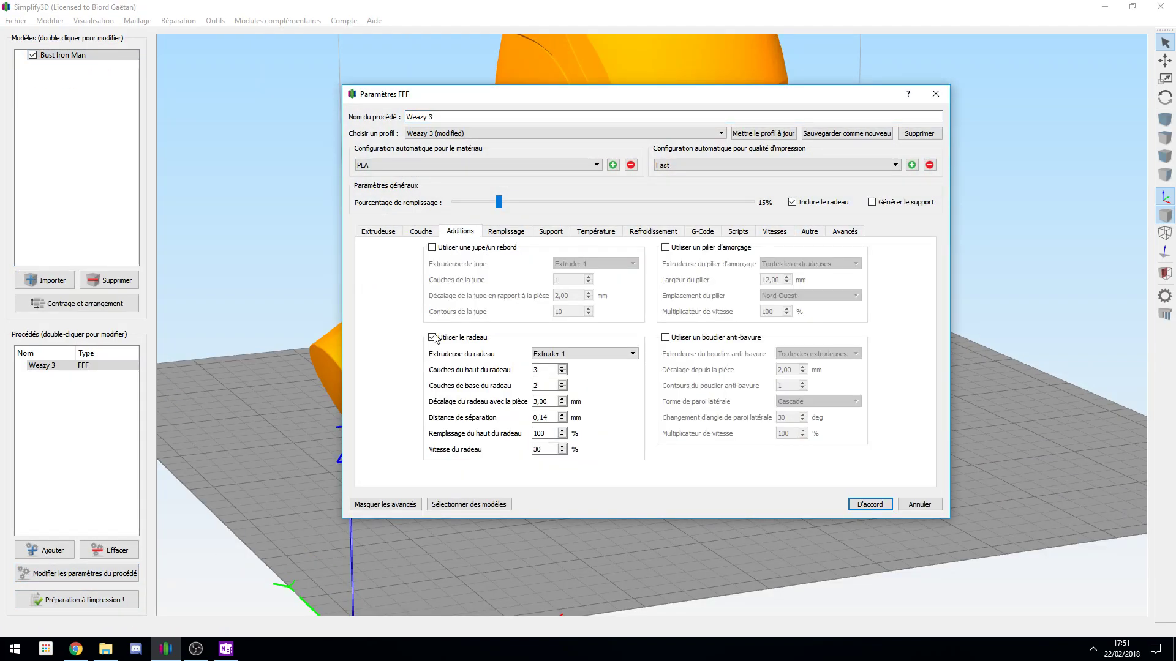
click(433, 337)
click(460, 249)
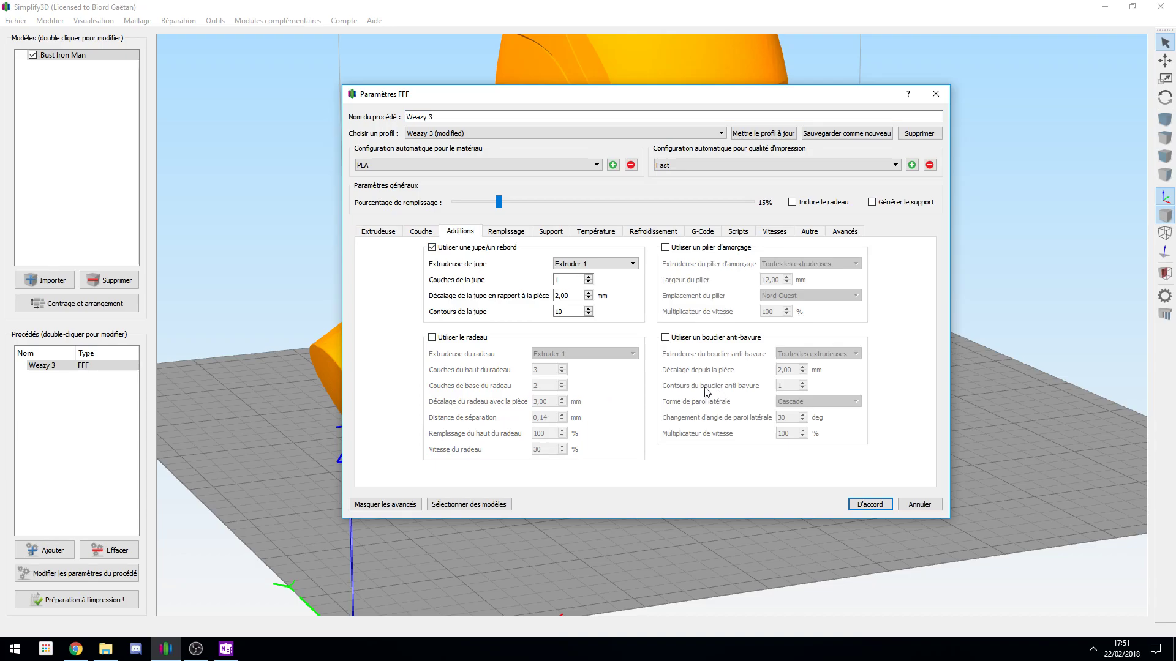
click(692, 249)
click(488, 253)
click(796, 265)
click(797, 265)
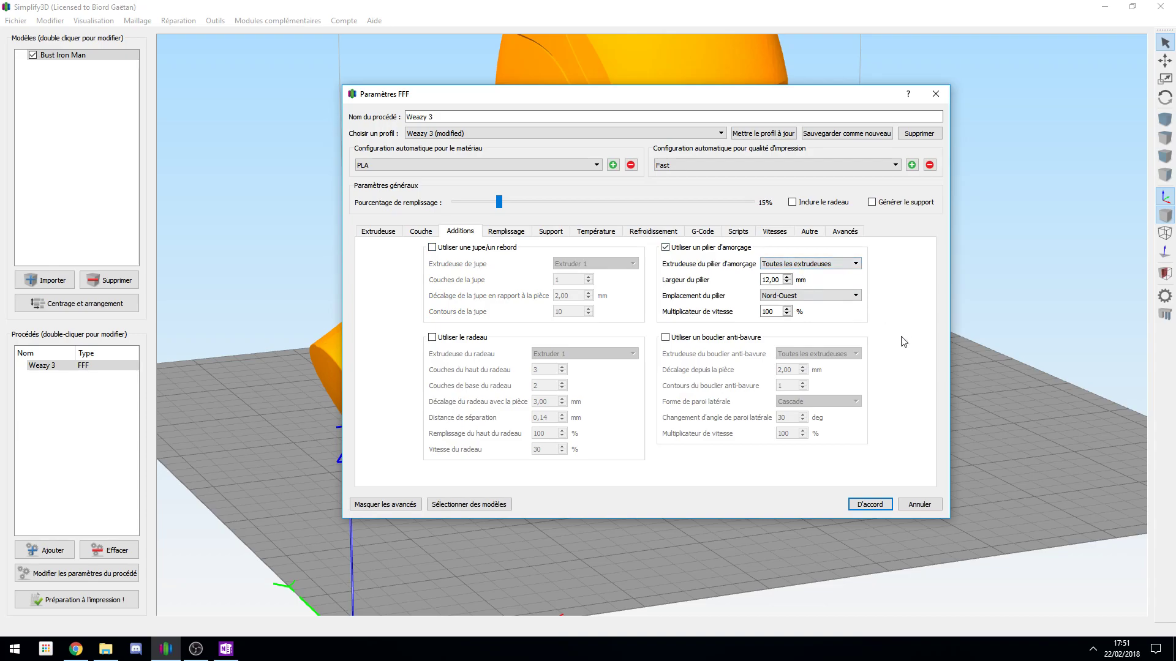
click(869, 504)
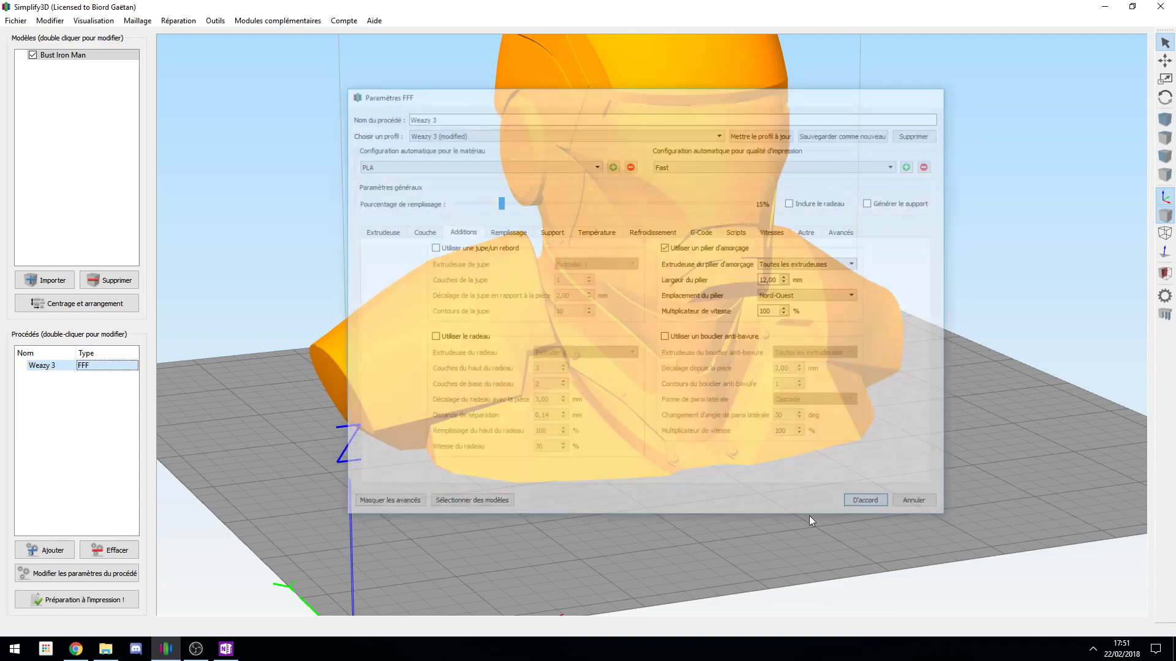
Prepare the print and examine the prime pillar beside the bust in the toolpath preview.
click(127, 600)
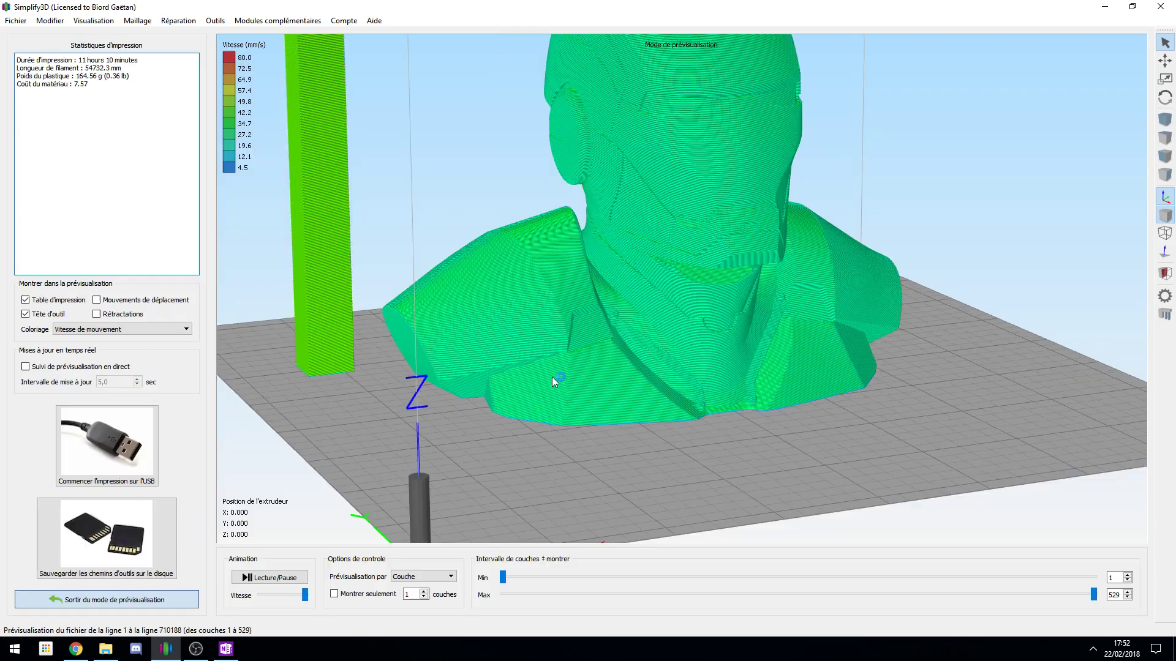
drag(429, 322, 422, 259)
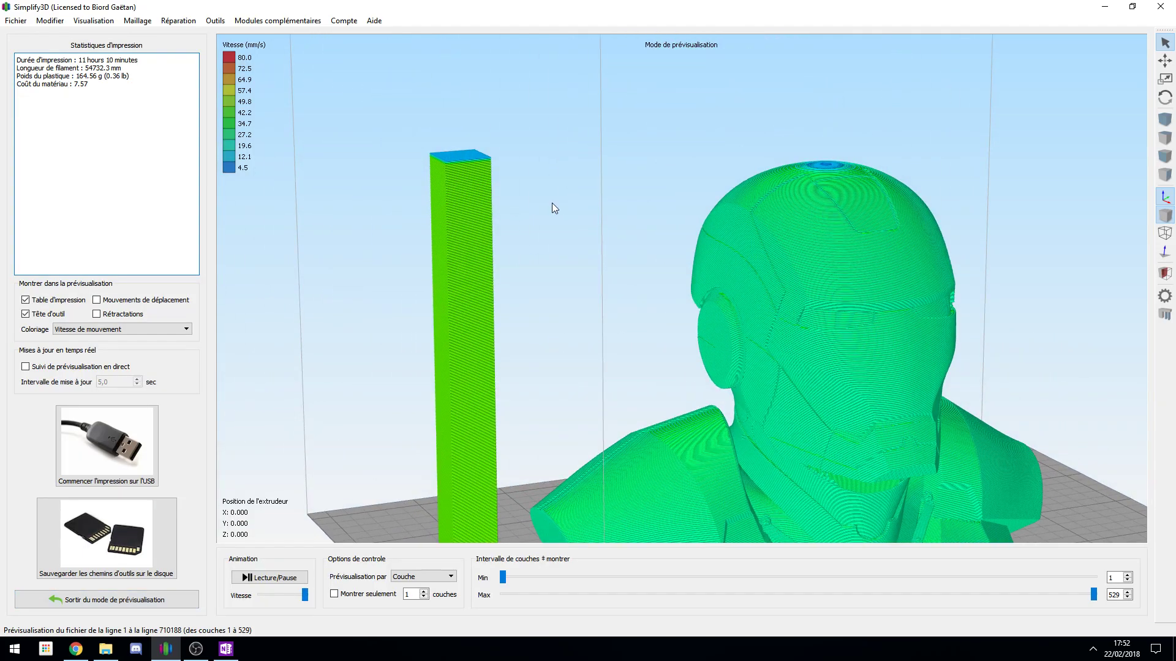
drag(552, 204, 577, 294)
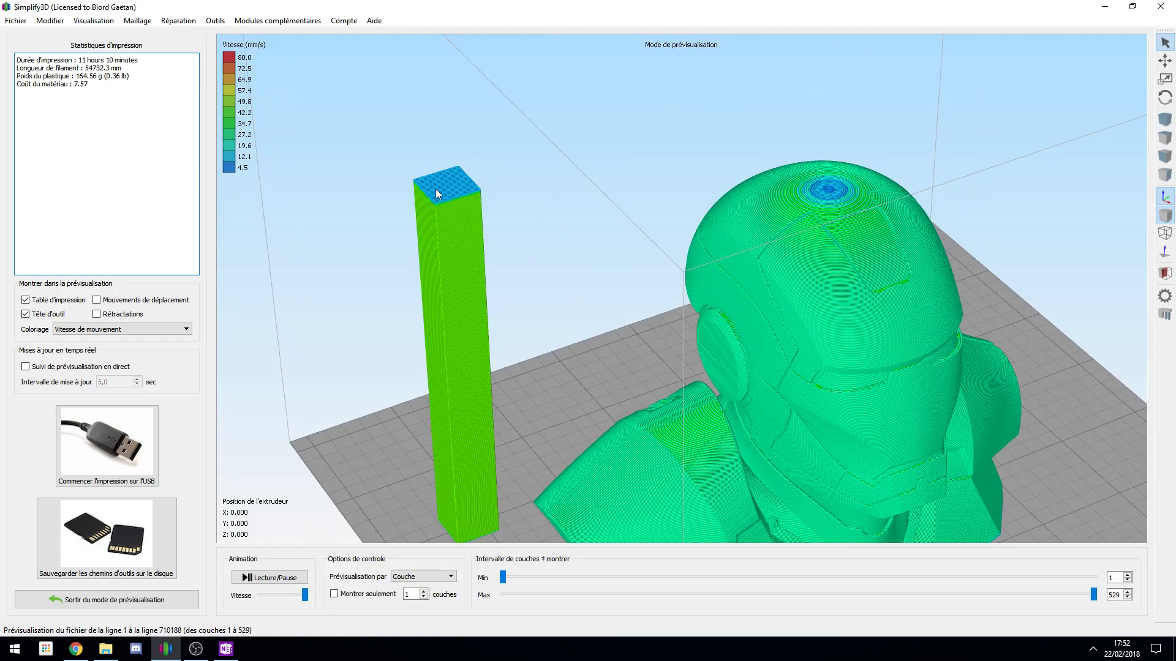
middle_drag(627, 405, 589, 314)
drag(686, 373, 633, 332)
middle_drag(593, 395, 525, 351)
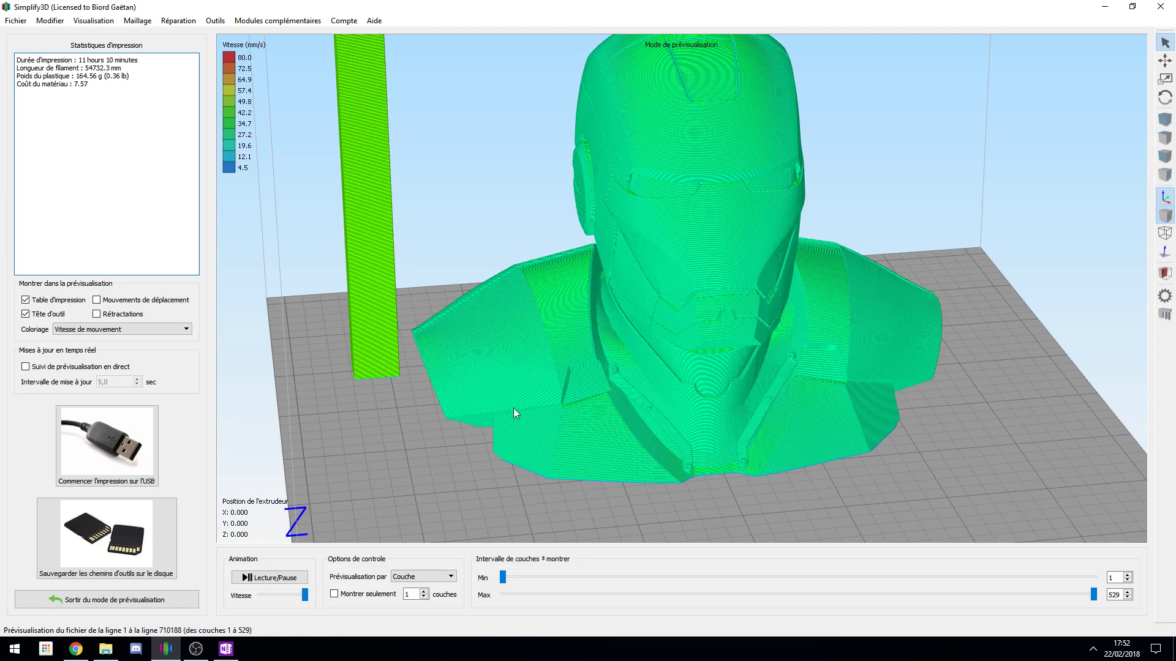
Play the toolpath animation layer by layer, pause it, and bring the displayed range back to the start.
click(288, 579)
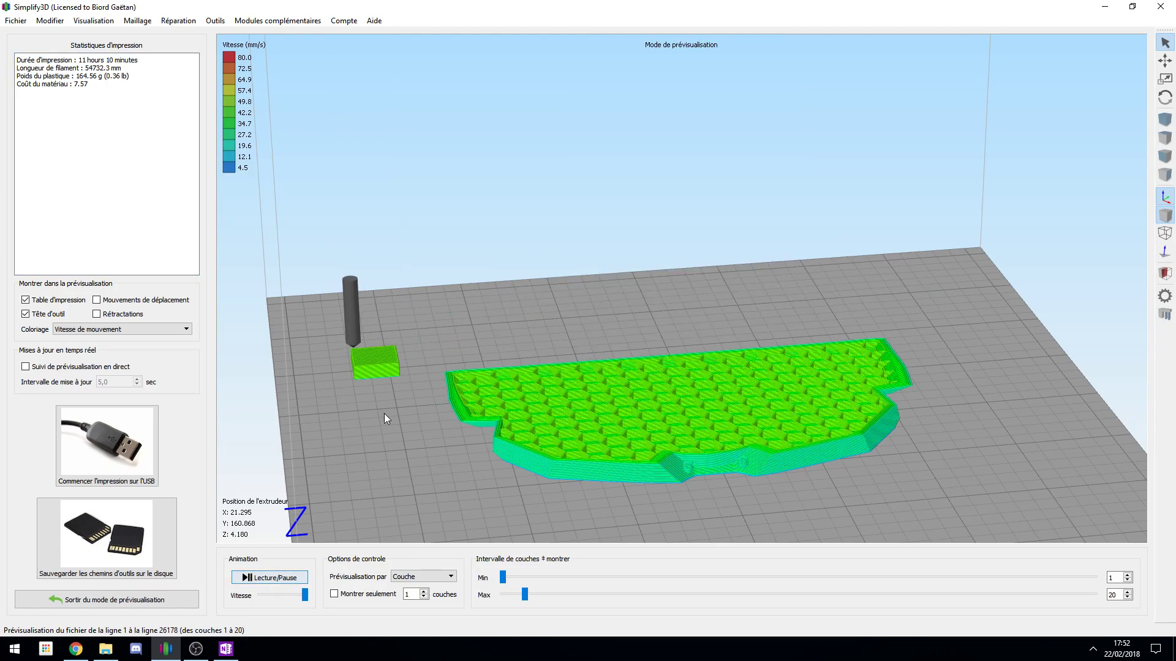
click(302, 579)
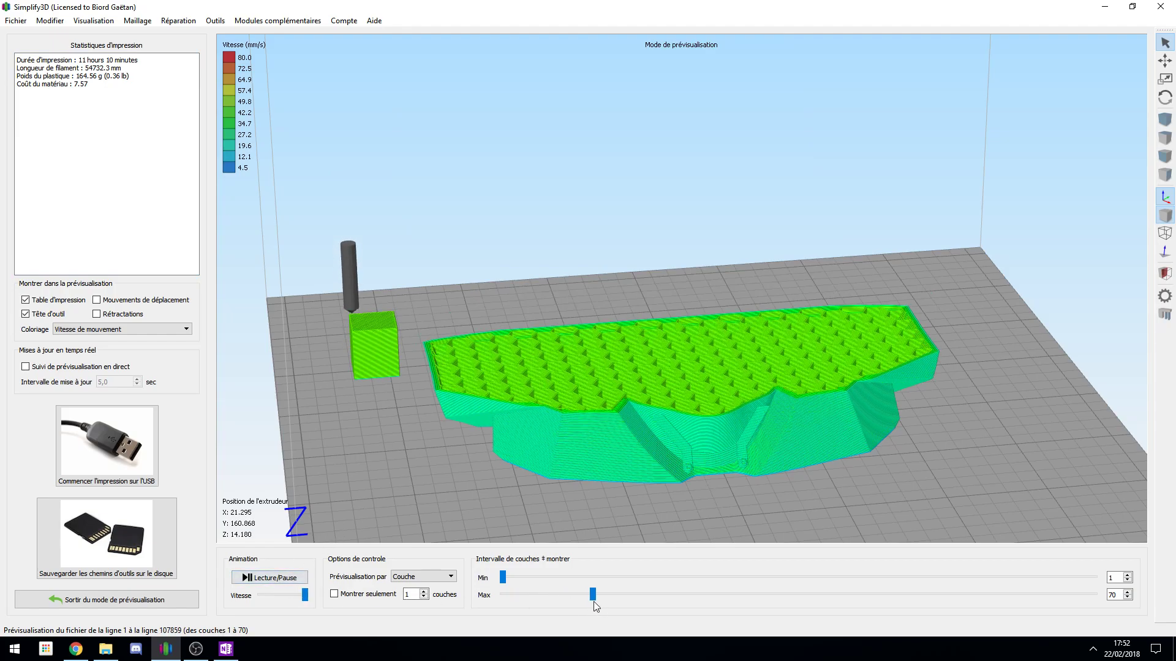
drag(593, 599, 494, 592)
Animate the toolpath preview by line and advance the displayed range to line 691300 to examine the pillar and bust.
click(334, 594)
click(414, 578)
click(452, 592)
click(275, 578)
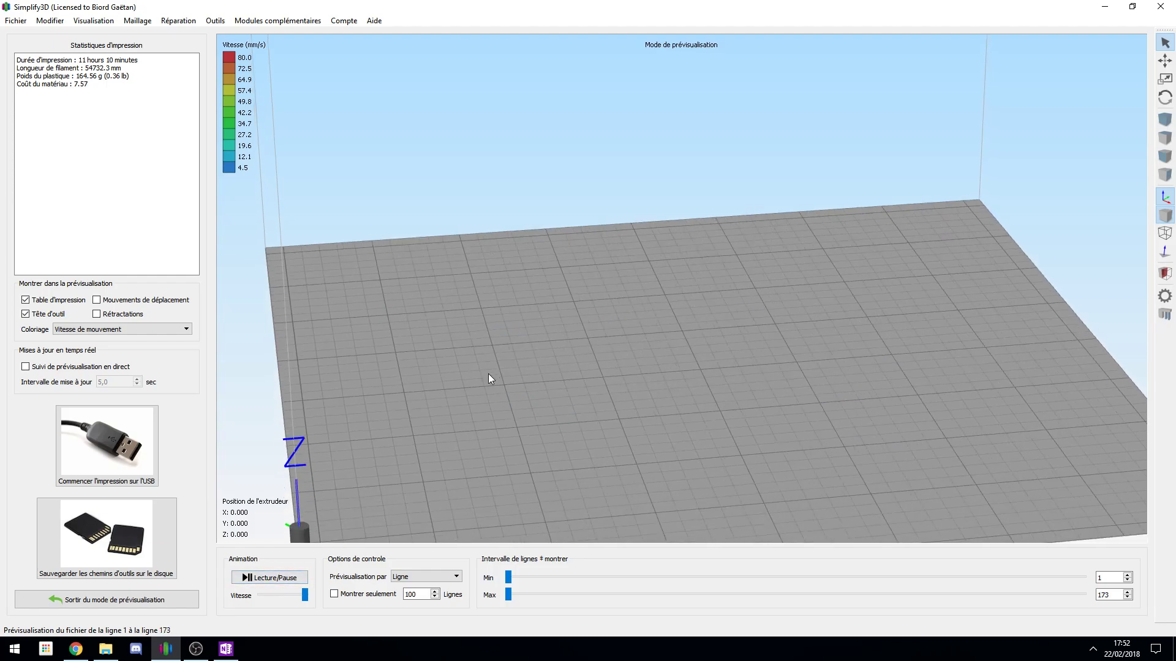
scroll(488, 373, down, 3)
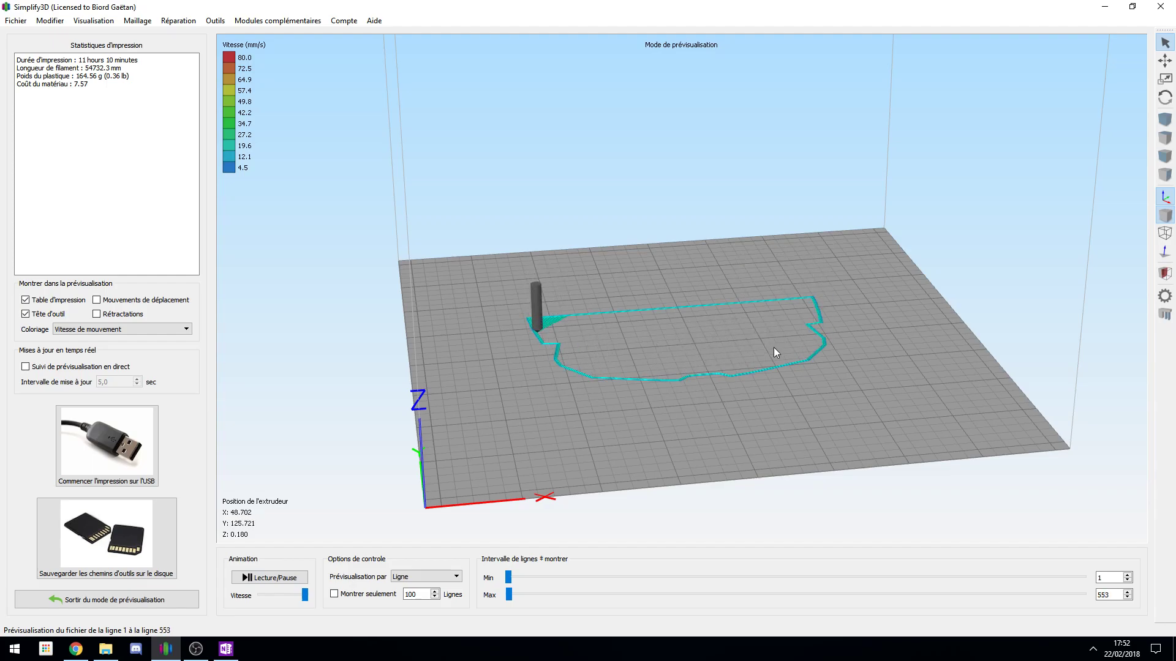
drag(508, 594, 1068, 596)
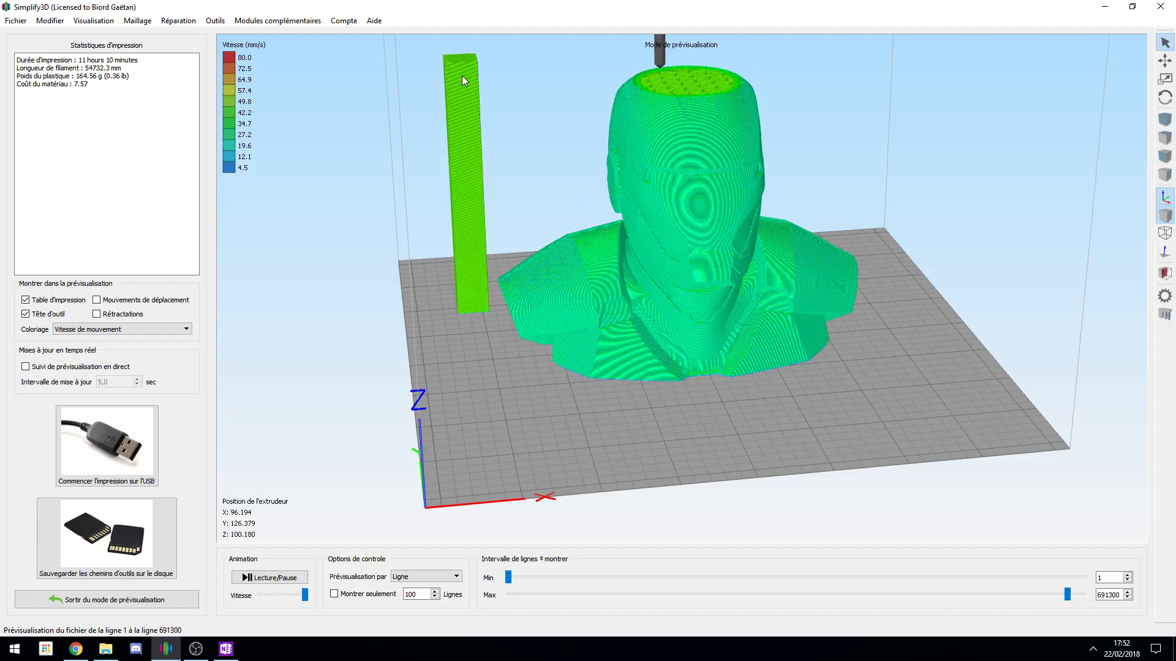
middle_drag(569, 145, 556, 171)
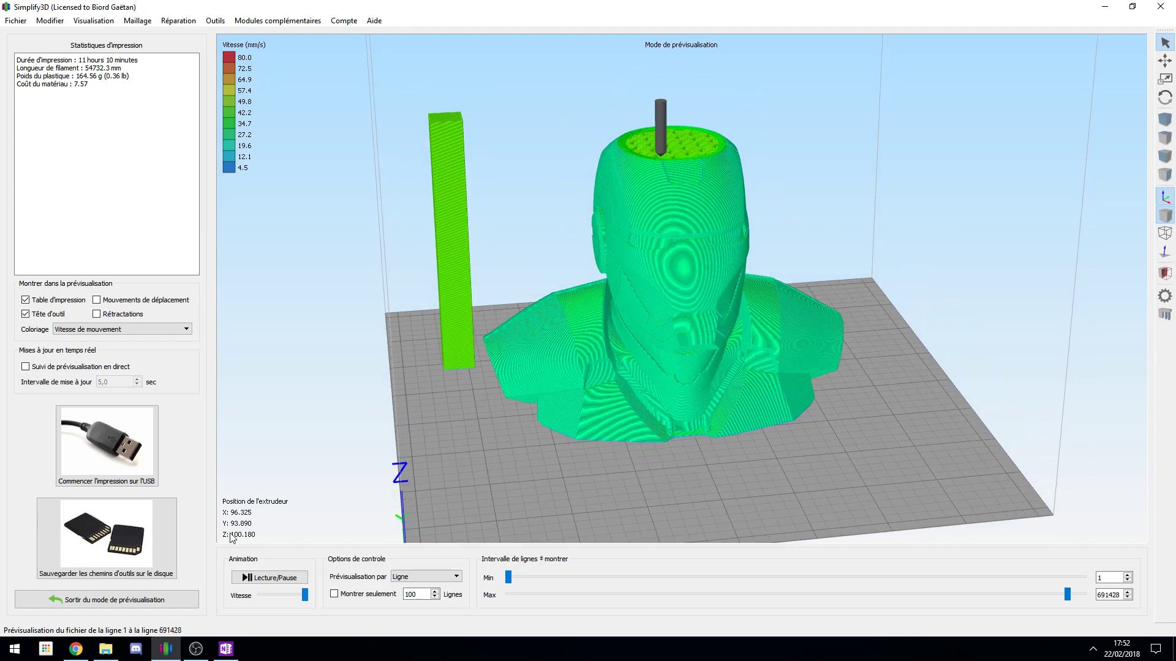
Leave the preview, disable the prime pillar in the process additions, enable the ooze shield, and confirm the settings.
click(131, 599)
click(128, 574)
click(473, 231)
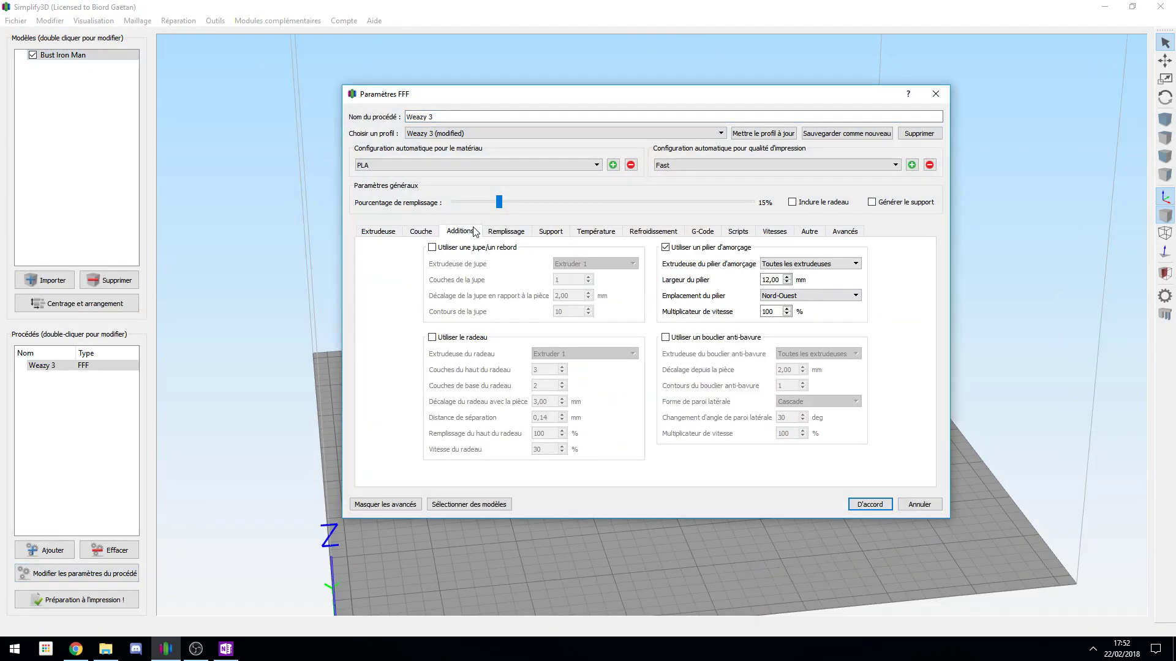
click(687, 248)
click(700, 337)
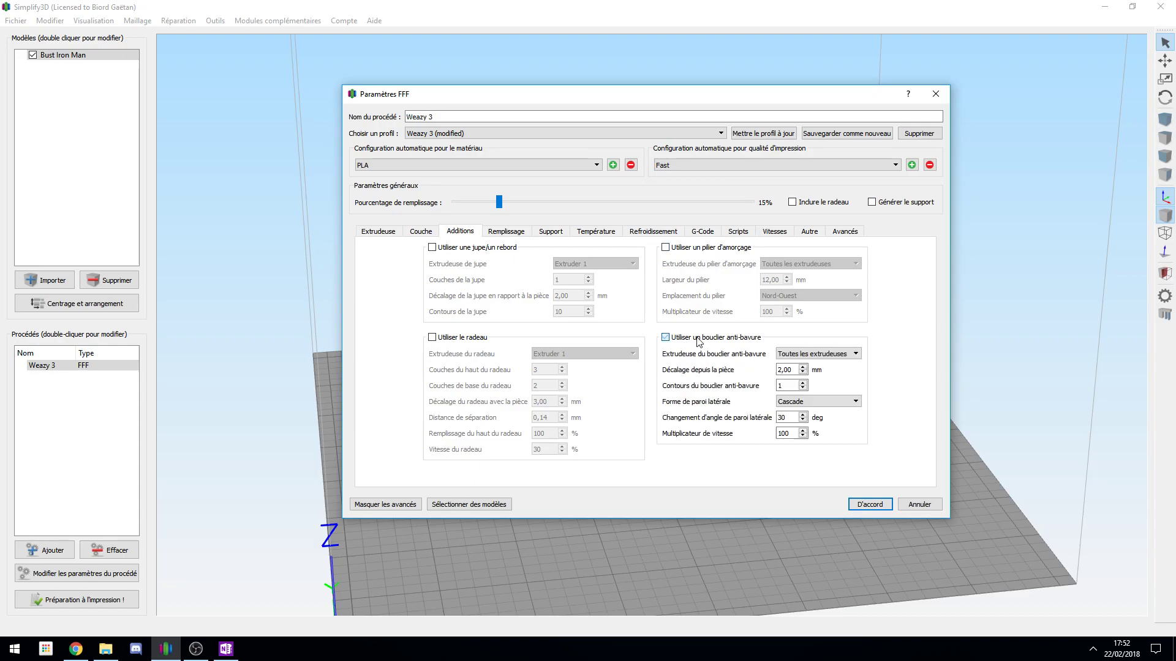
click(870, 504)
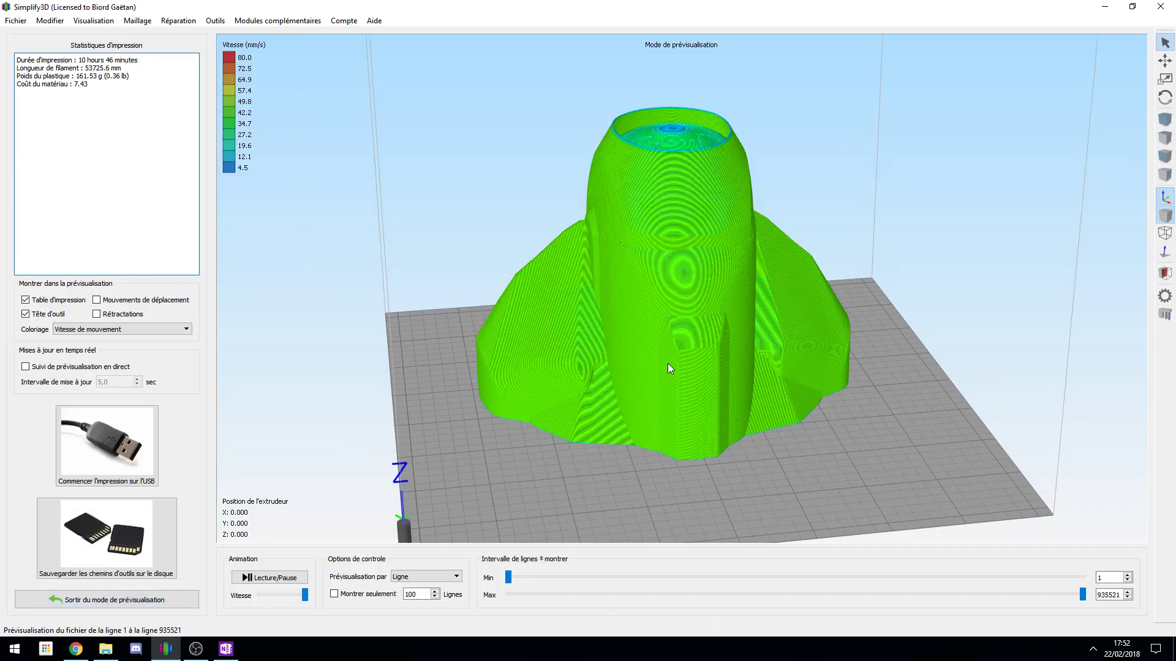
Examine the ooze shield around the bust from several angles in the toolpath preview, and return to the model view.
drag(667, 362, 855, 343)
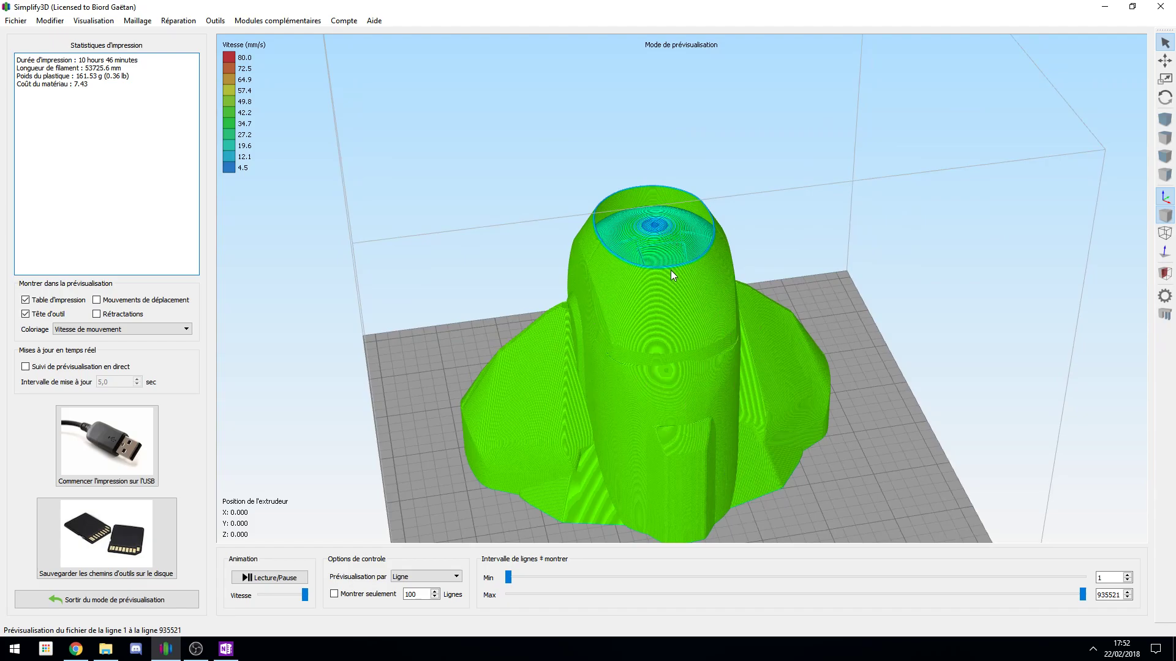
drag(774, 392, 799, 445)
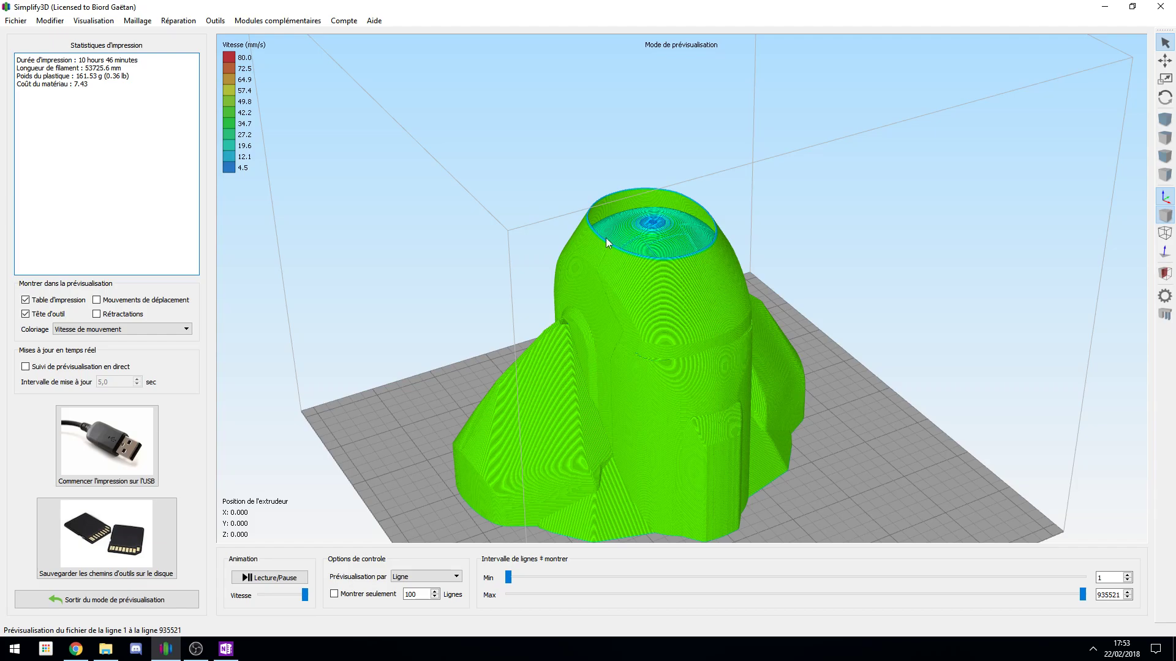
click(147, 601)
drag(402, 519, 434, 412)
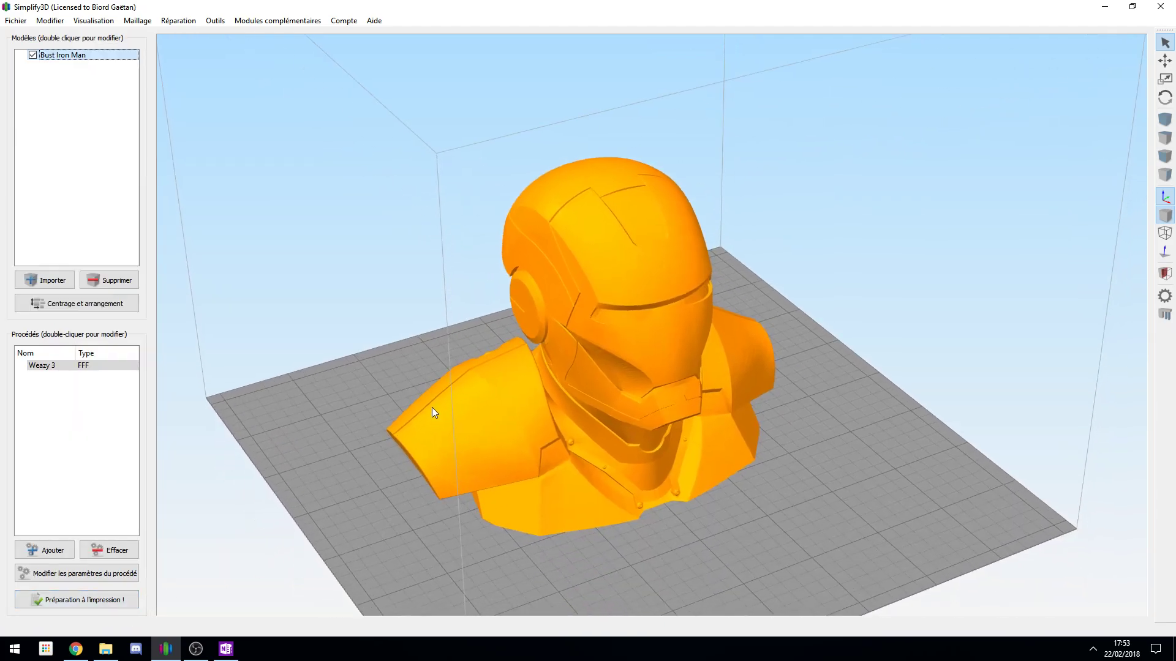
Disable the ooze shield and enable the skirt in the additions of the Weazy 3 process.
click(117, 581)
click(468, 234)
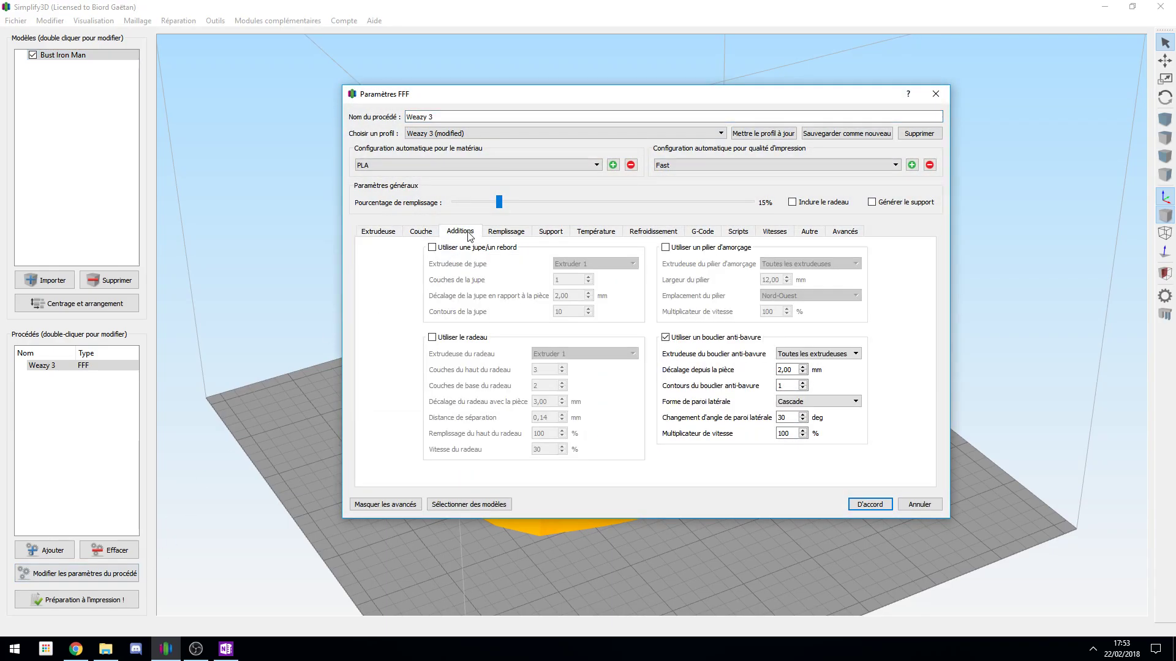
click(684, 338)
click(433, 247)
Try different infill percentages in the process settings, and set the internal infill back to 15%.
click(516, 233)
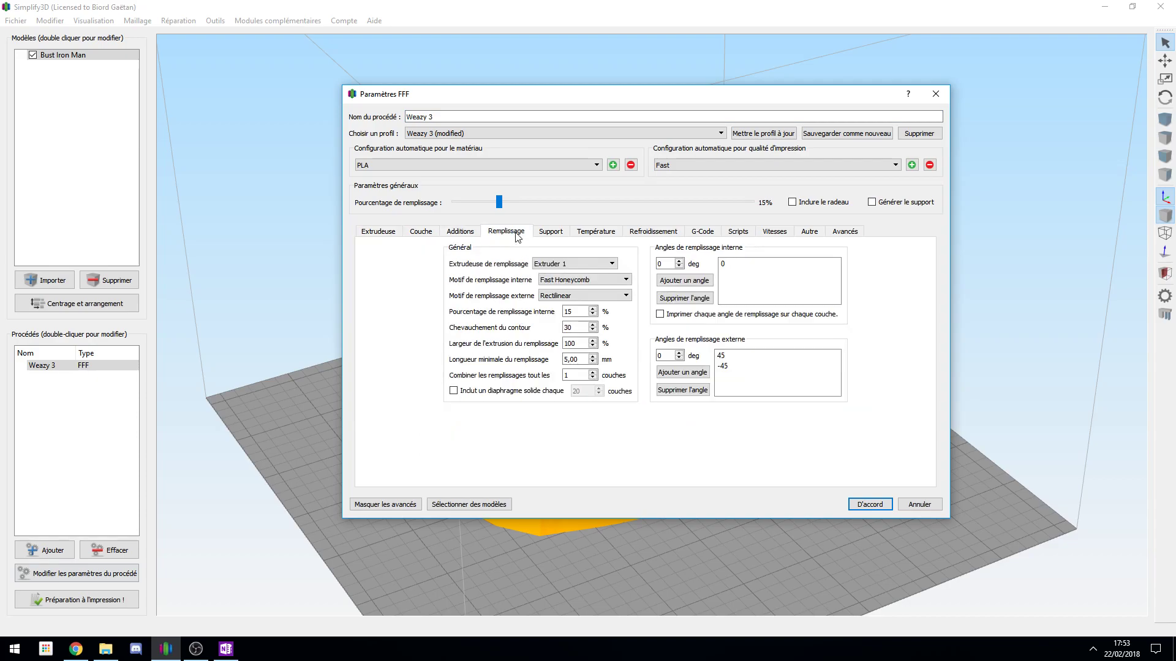
click(533, 263)
click(564, 275)
drag(500, 207, 506, 206)
drag(612, 202, 530, 197)
click(388, 236)
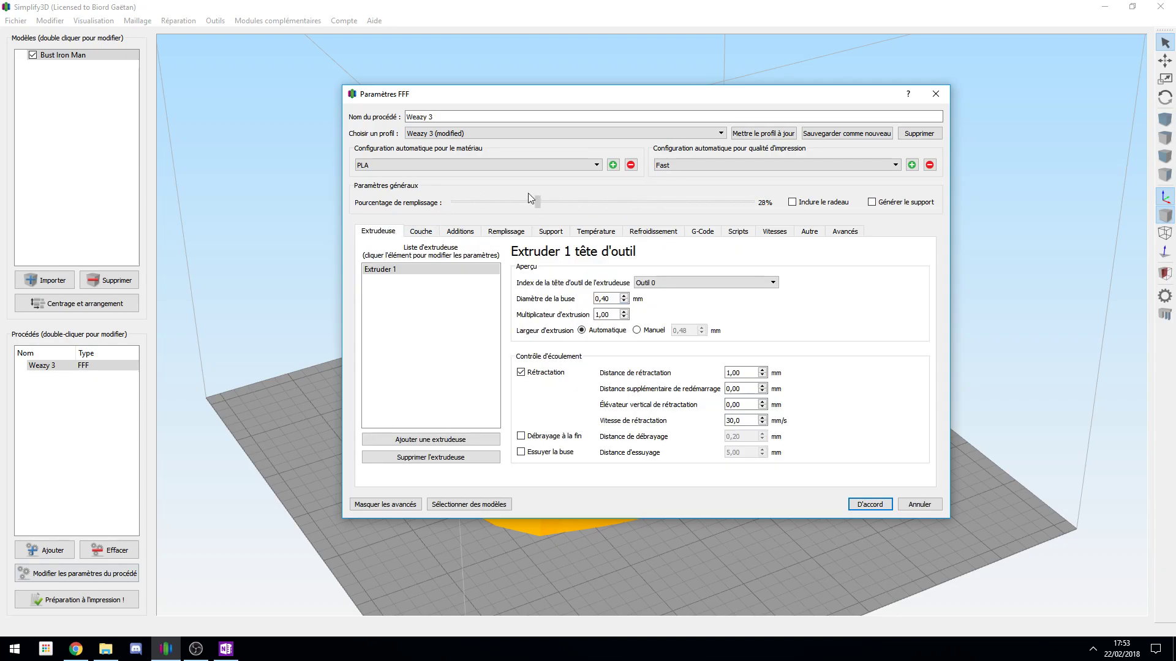
click(501, 235)
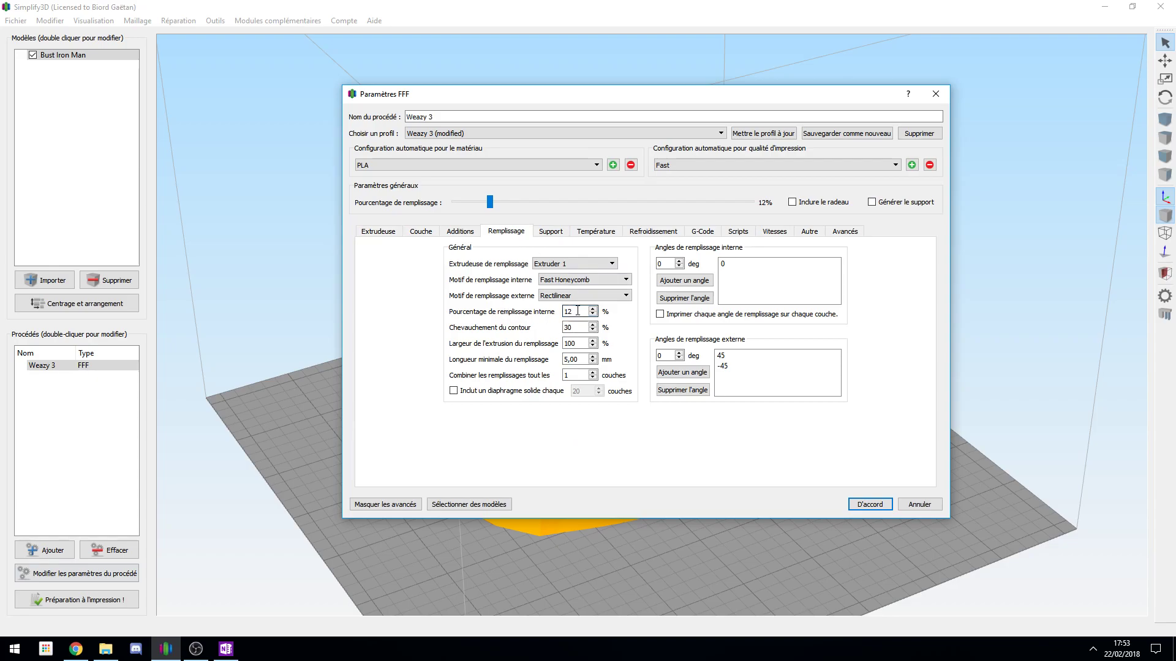
text(15)
Keep Fast Honeycomb as internal pattern, confirm the settings, and examine the infill in the preview cut at line 113608.
click(585, 280)
click(585, 281)
click(870, 503)
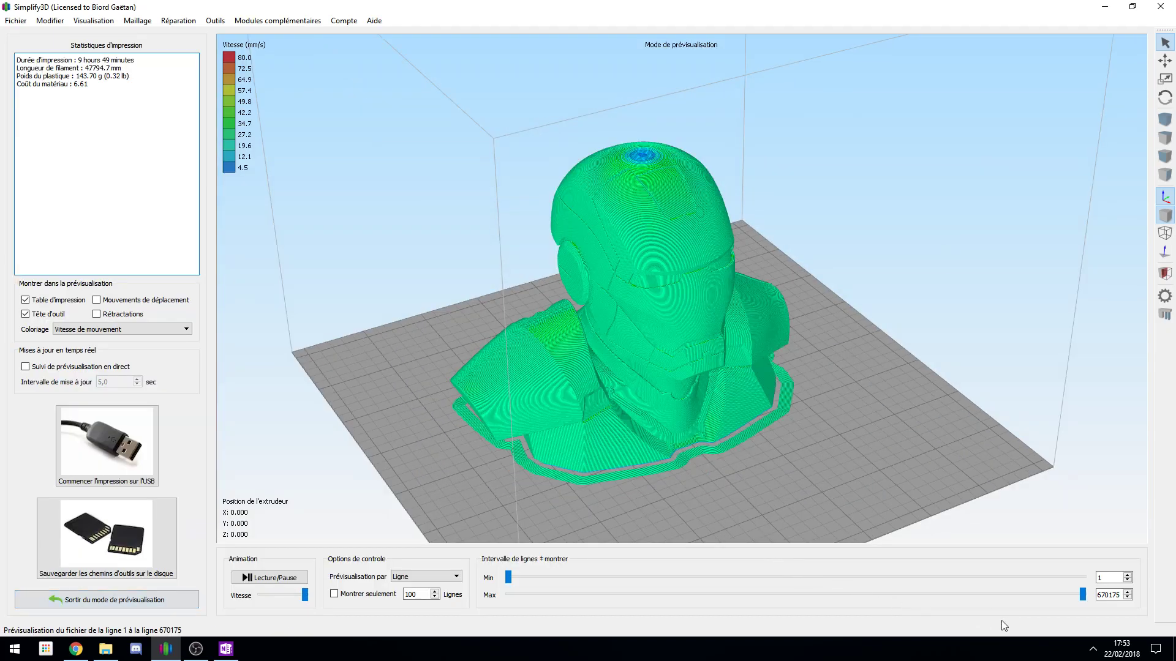
drag(1081, 595, 606, 594)
scroll(652, 395, up, 5)
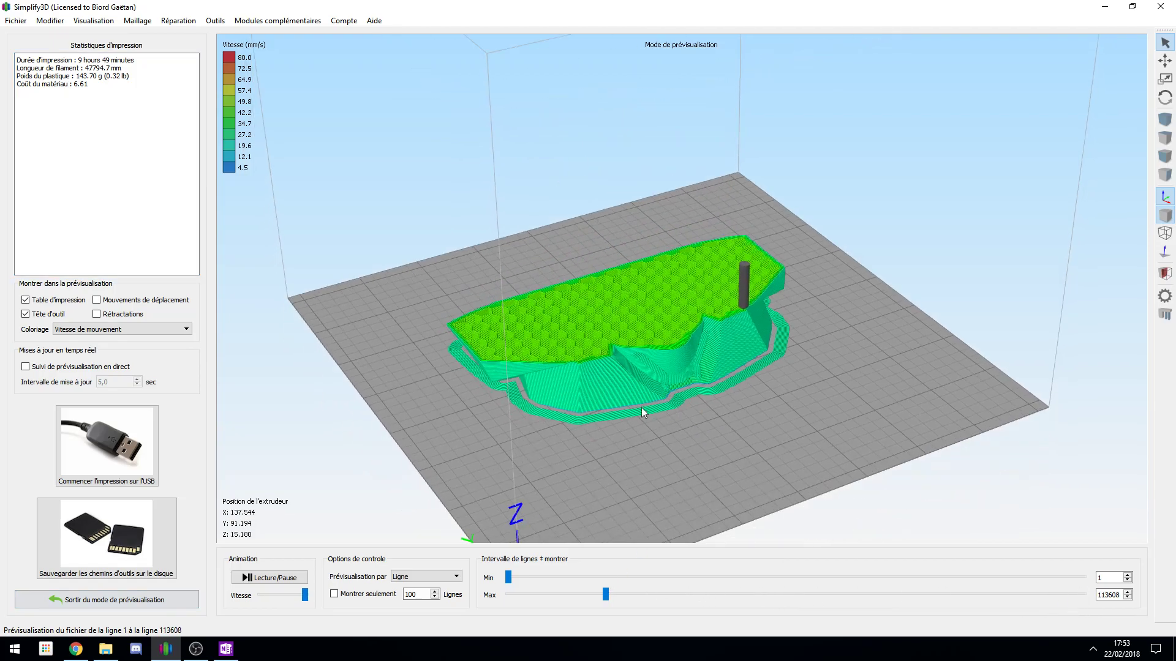
drag(600, 298, 611, 326)
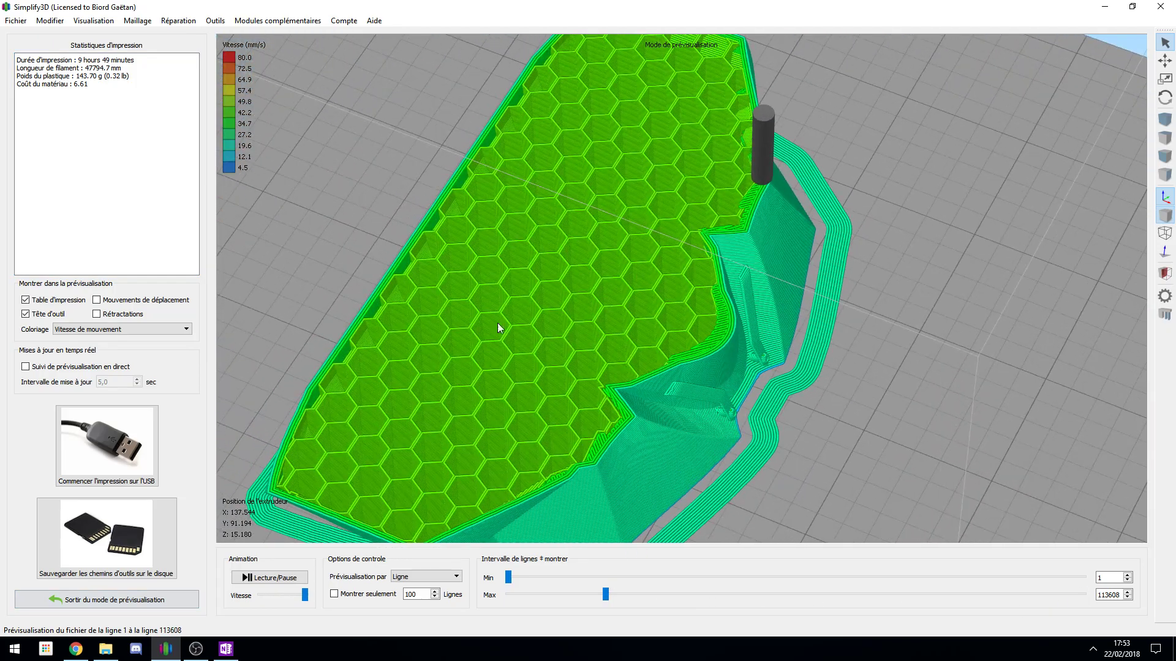
Set the internal infill pattern to Rectilinear, prepare the print, and examine the infill in the preview cut at line 126510.
click(149, 598)
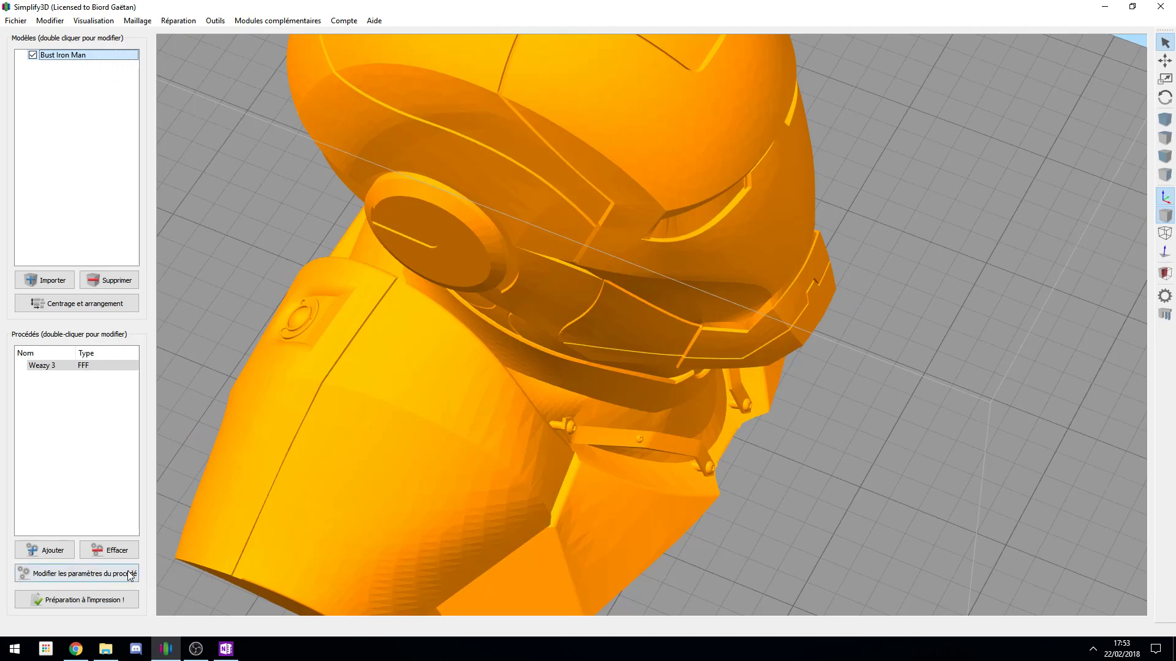
click(76, 573)
click(511, 234)
click(585, 279)
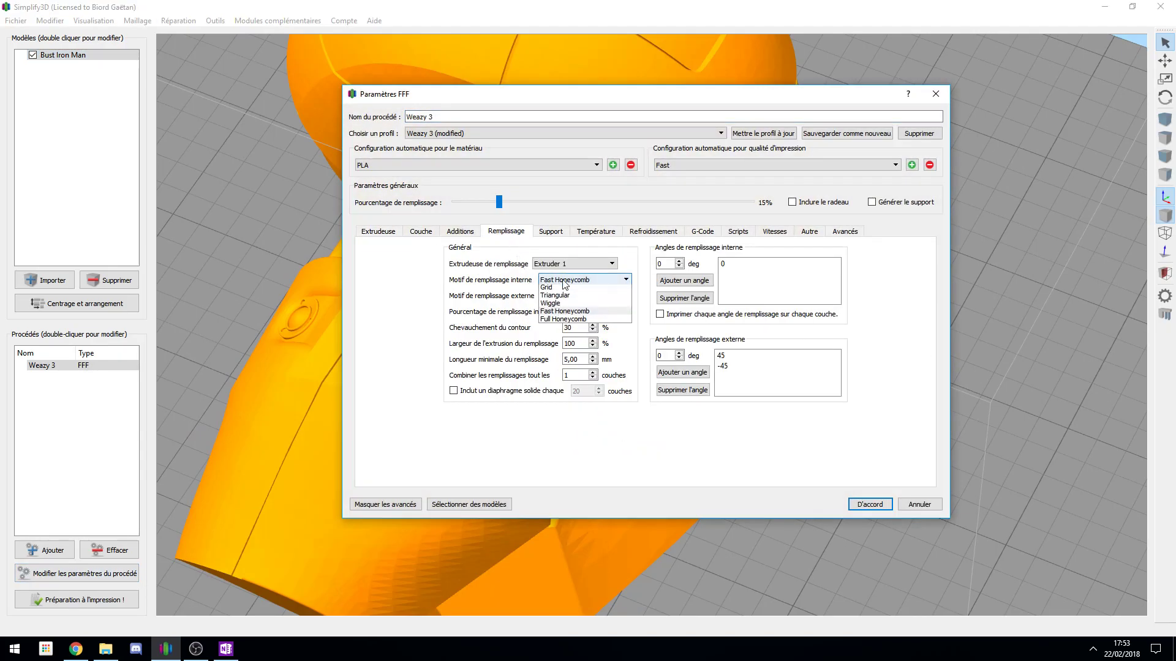
click(585, 281)
click(852, 508)
click(77, 600)
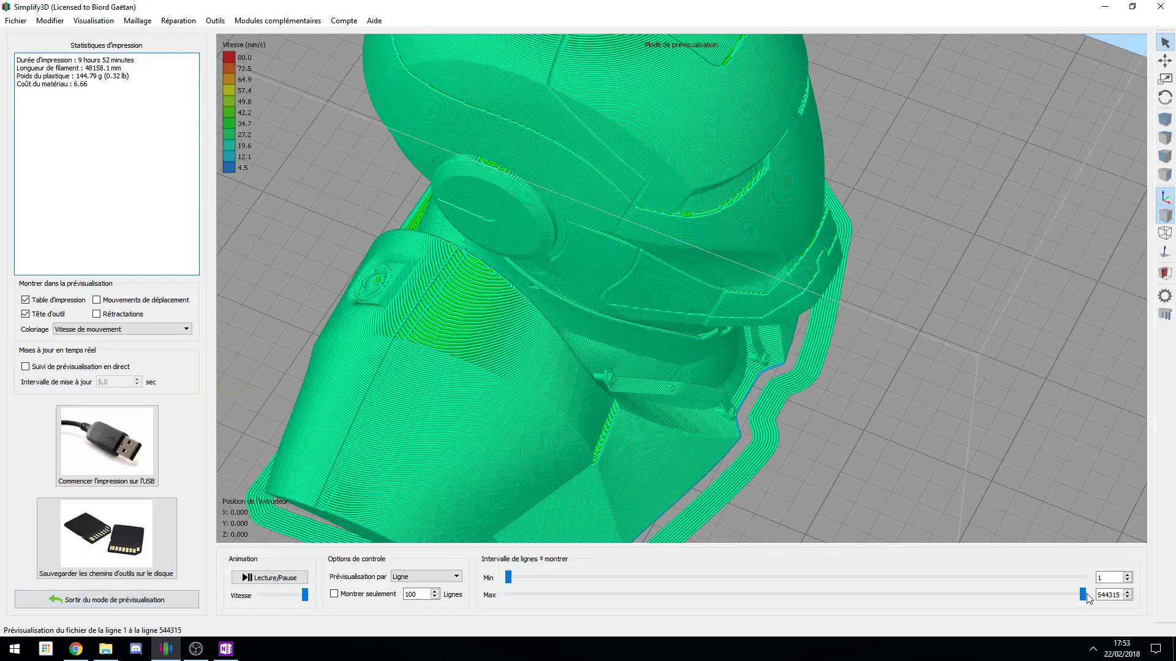
drag(1082, 595, 641, 594)
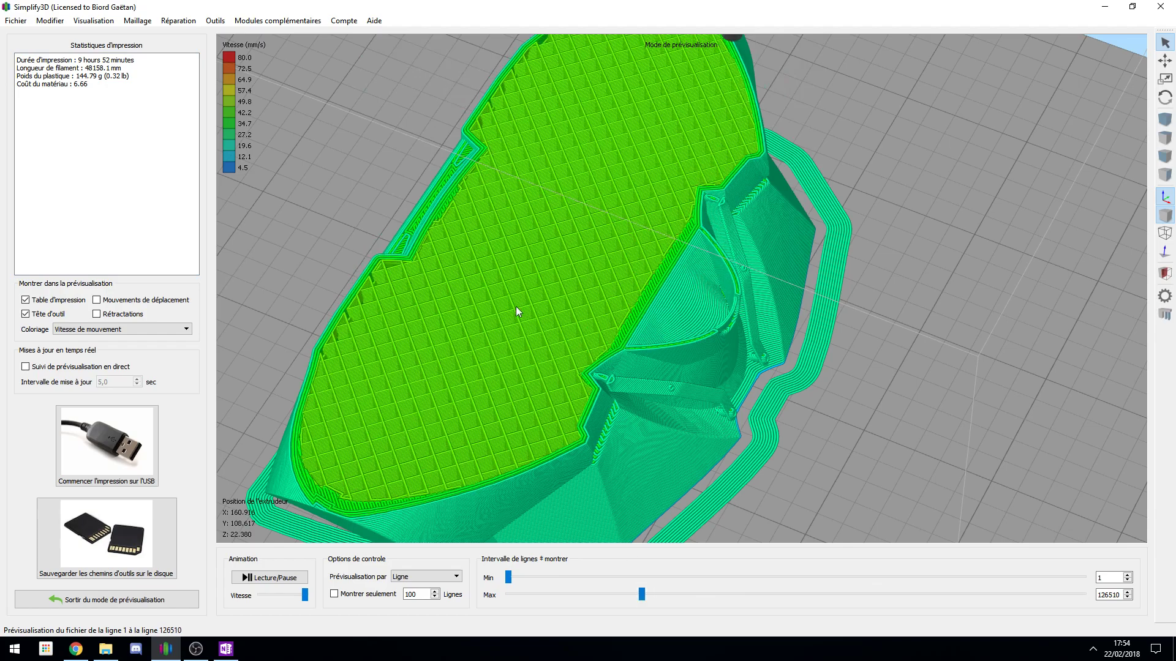
Change the internal infill pattern to Wiggle, confirm the settings, and prepare the print.
click(95, 599)
click(77, 574)
click(505, 231)
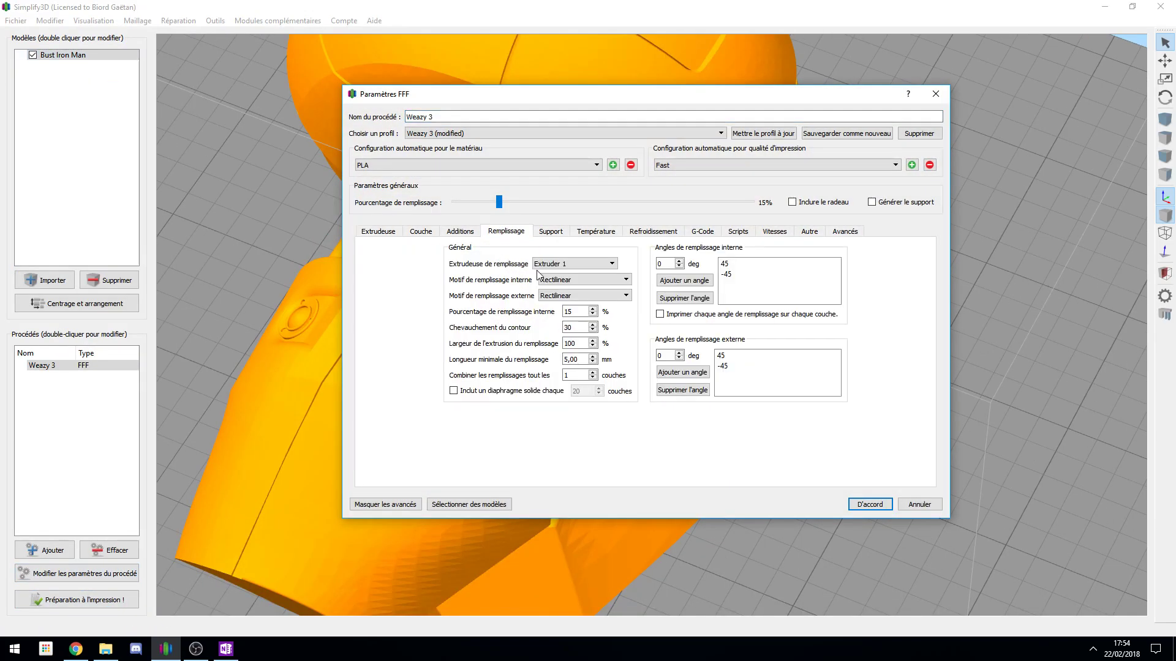
click(582, 280)
click(564, 322)
click(869, 504)
click(112, 598)
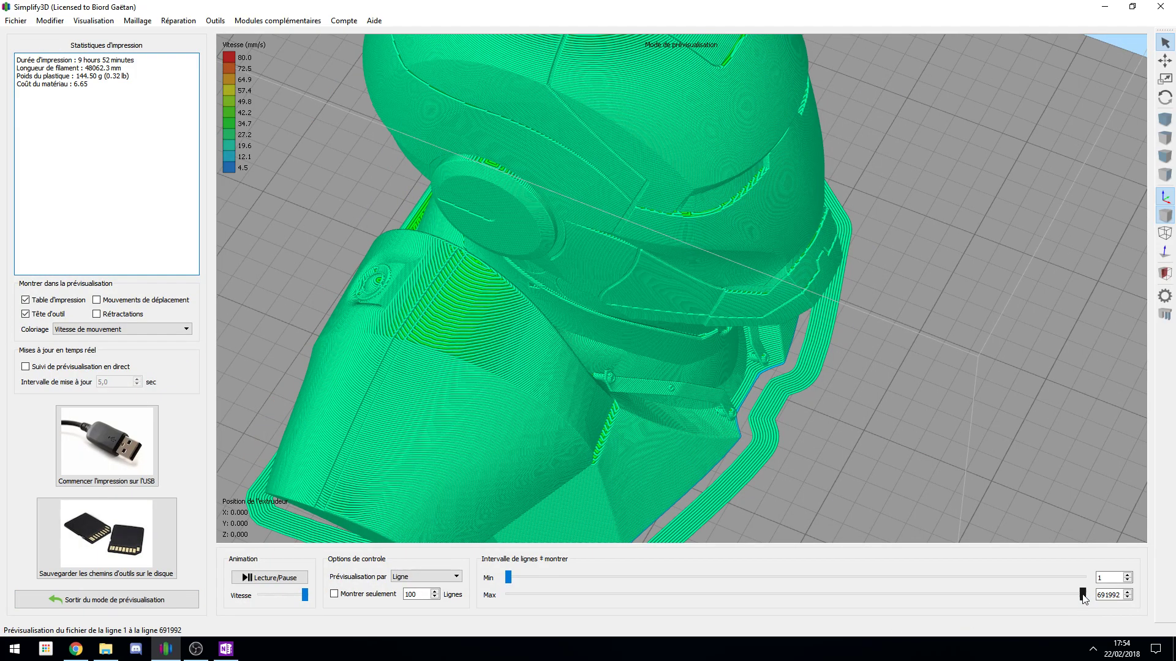
Cut the toolpath preview at line 132060 and examine the Wiggle infill inside the bust up close.
drag(1083, 598, 618, 594)
middle_drag(631, 204, 688, 323)
drag(688, 324, 513, 268)
drag(734, 207, 380, 466)
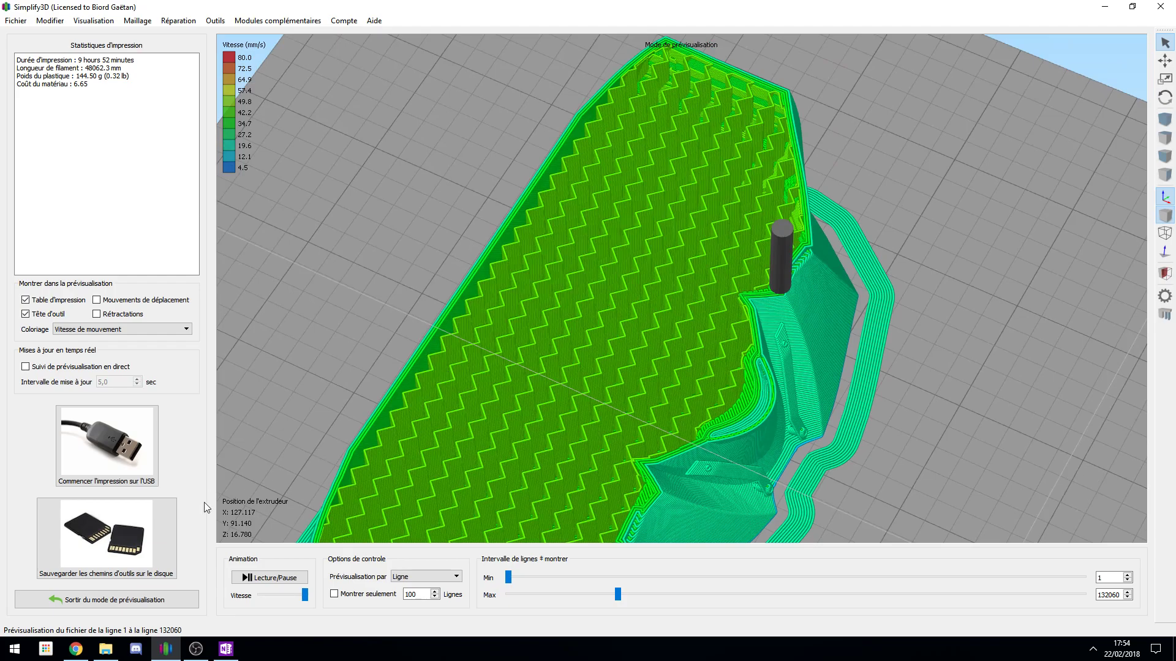
Set the internal infill pattern to Fast Honeycomb, keep the external pattern on Rectilinear, and confirm the settings.
click(110, 599)
click(132, 574)
click(518, 232)
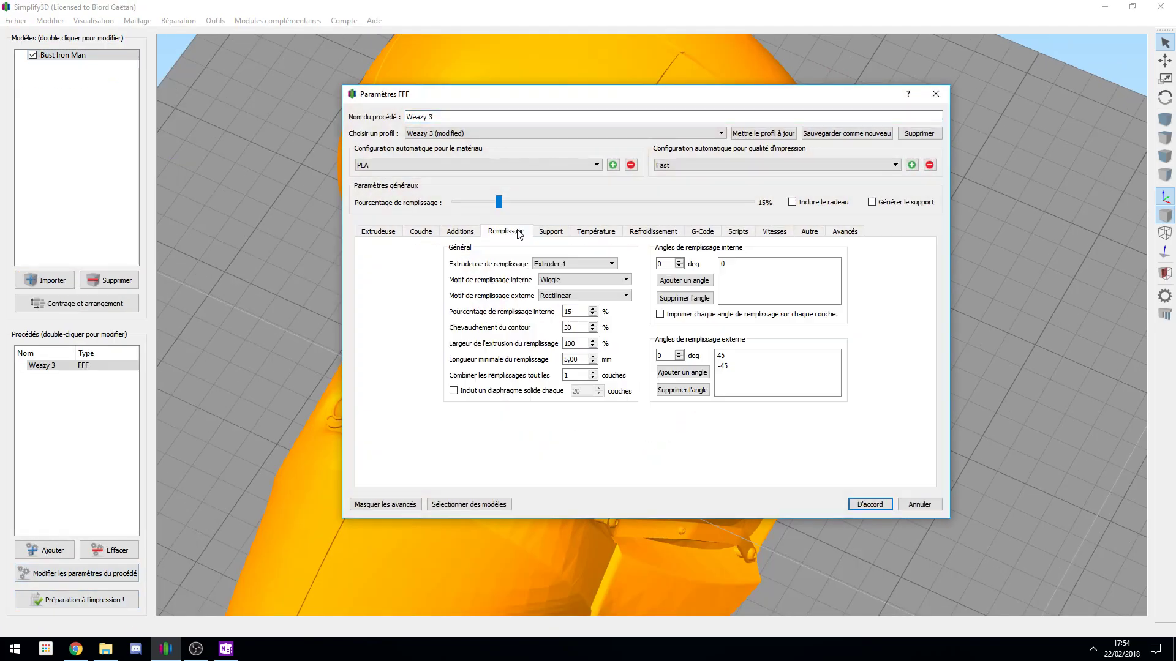
click(593, 280)
click(592, 325)
click(593, 296)
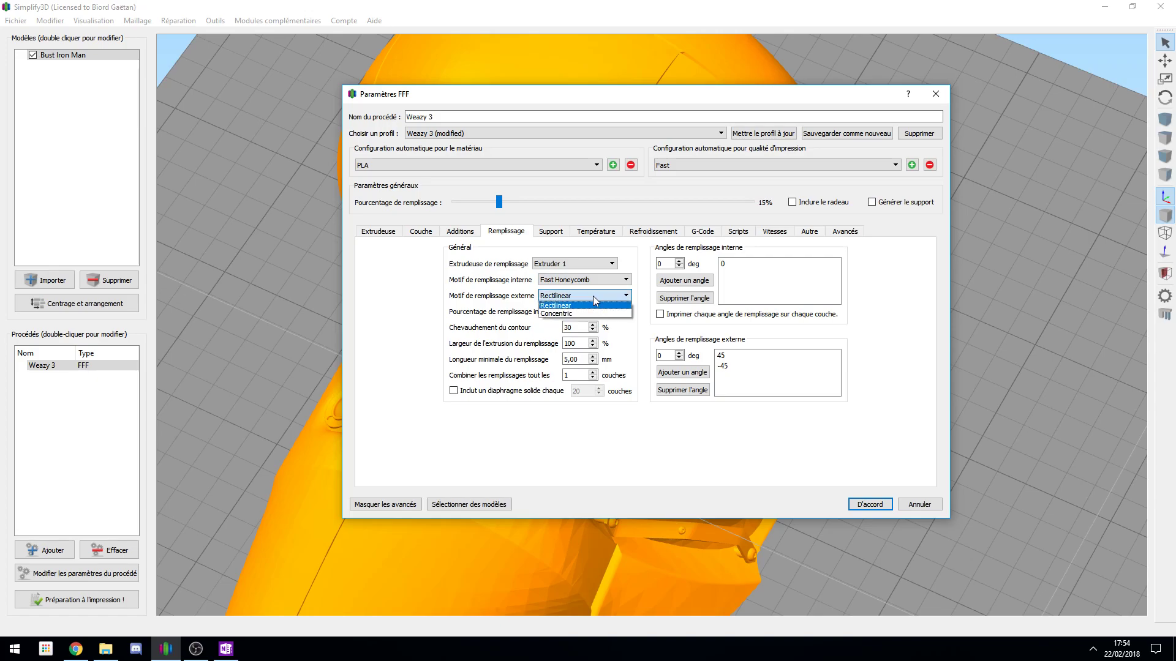
click(592, 299)
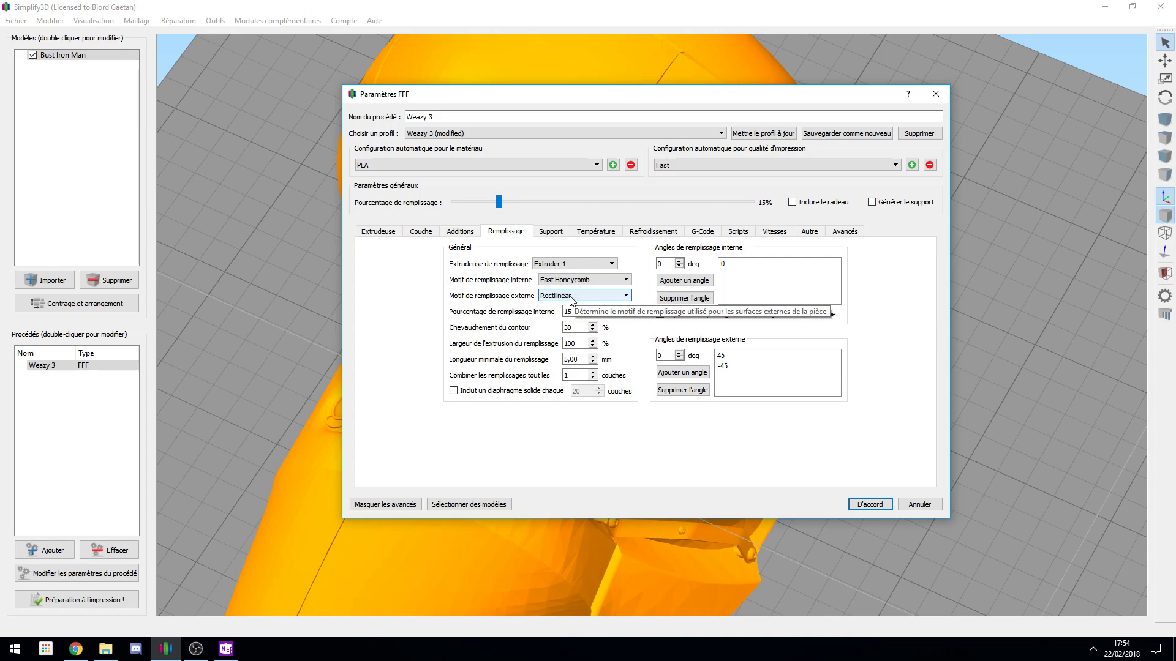
click(870, 504)
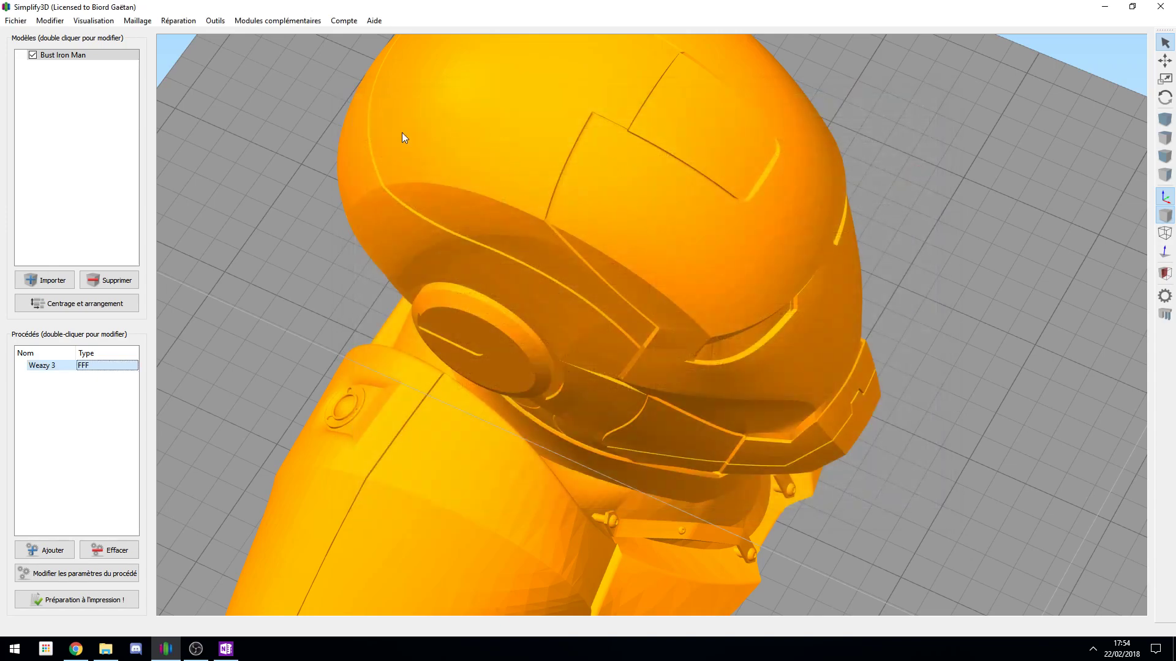
Review the infill and support settings of the Weazy 3 process and close them.
click(77, 573)
click(506, 230)
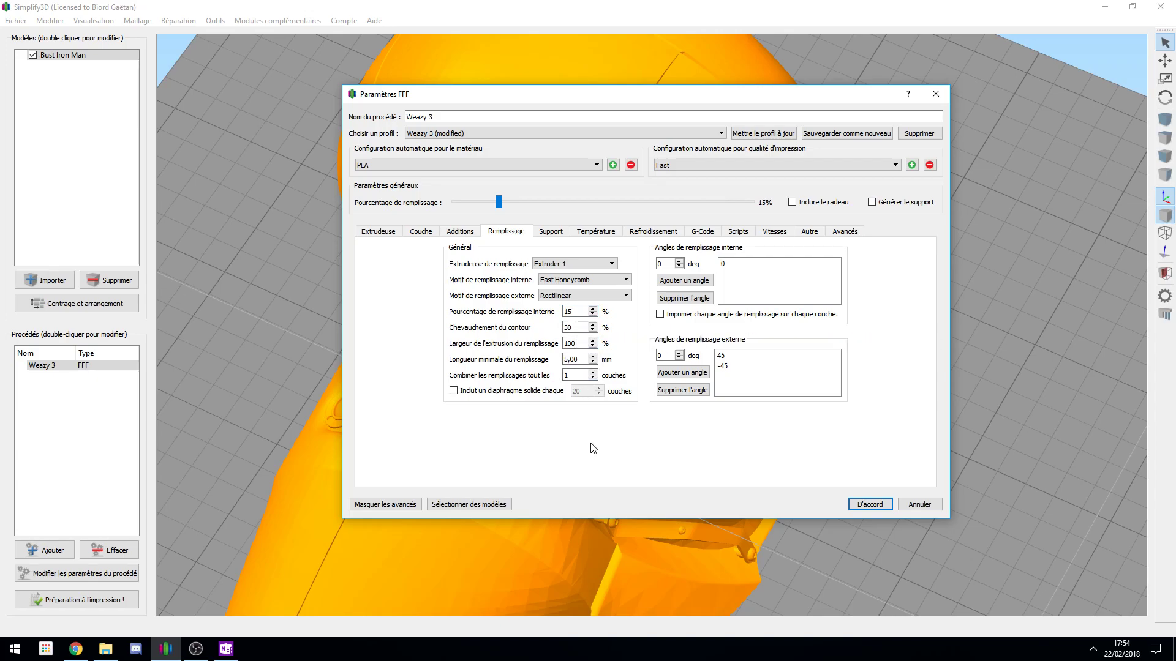
double_click(571, 312)
click(554, 232)
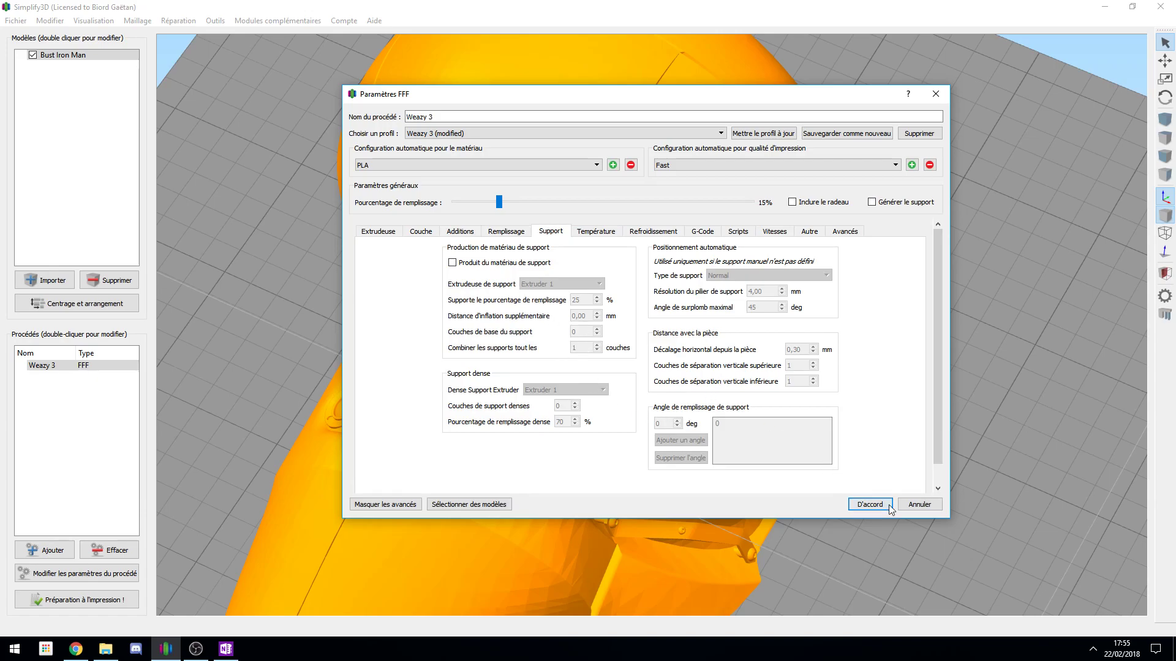
click(870, 504)
Open the support customization tool, generate automatic supports for the bust, and inspect them around the model.
scroll(870, 462, down, 5)
drag(839, 469, 698, 350)
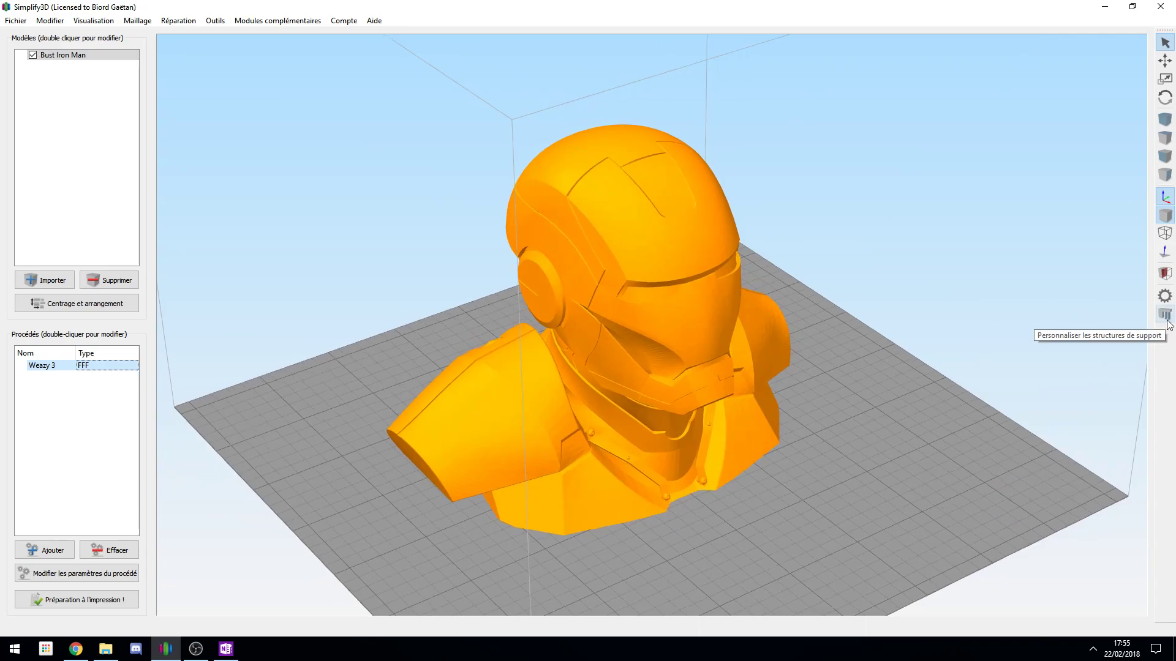
click(1165, 316)
drag(814, 461, 464, 420)
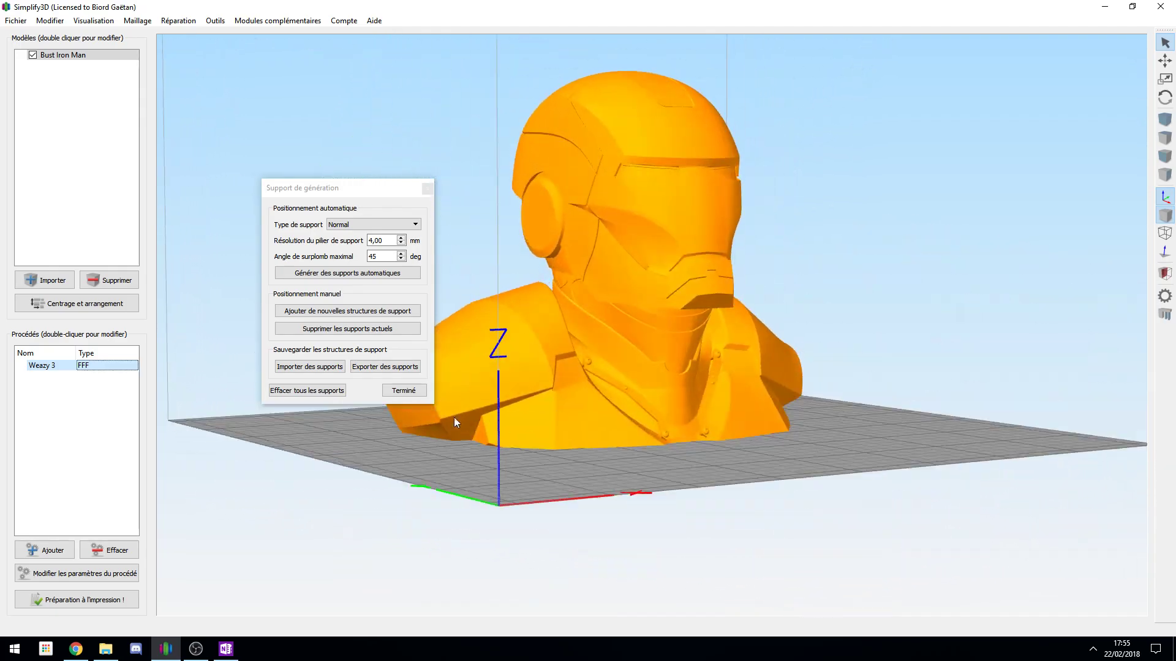
click(321, 273)
drag(593, 436, 814, 485)
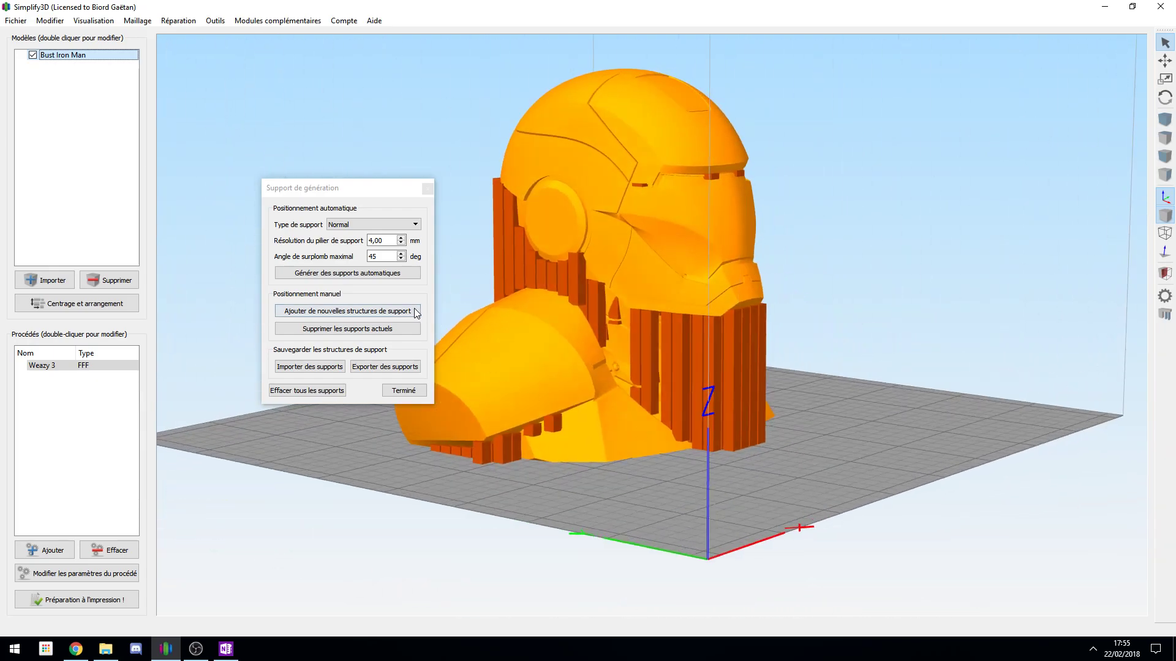
Add a manual support structure under the helmet's brow, and clear all the supports from the bust.
click(412, 312)
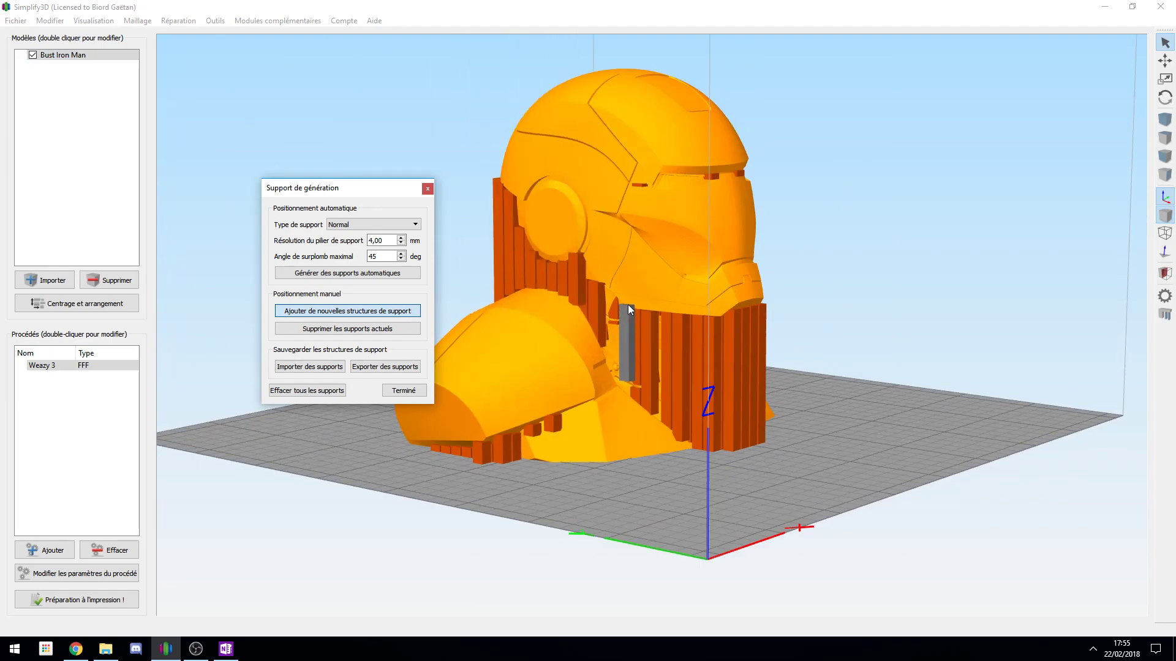
click(685, 173)
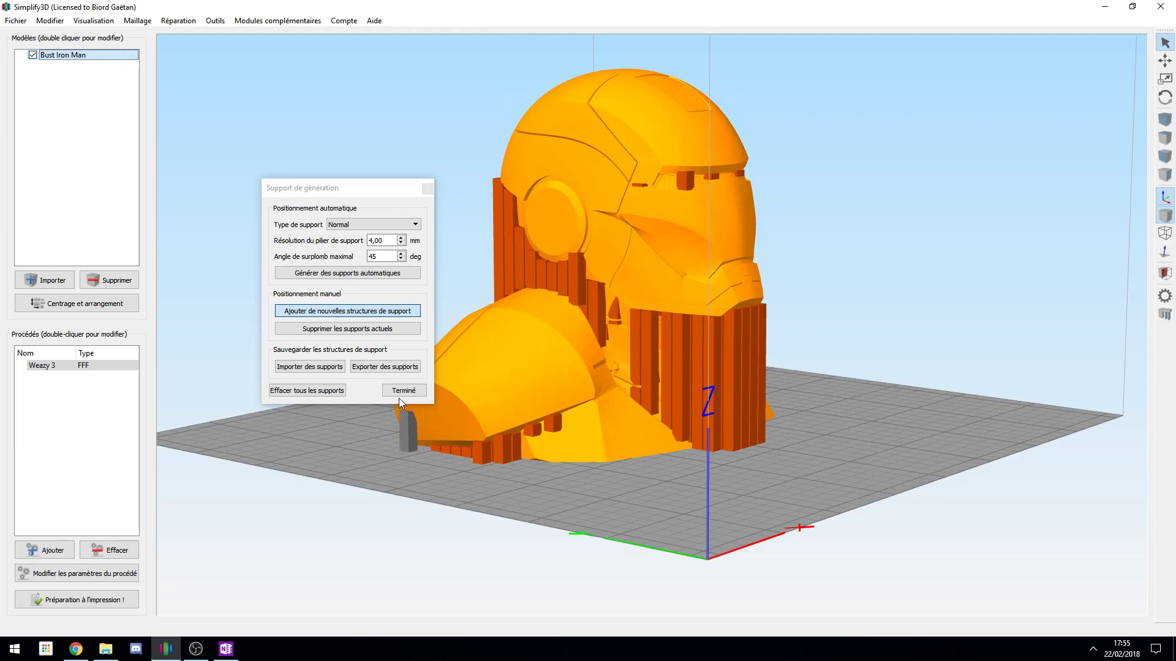
click(336, 390)
Place a manual support pillar under the helmet's chin, clear all the supports, and finish support editing.
click(348, 311)
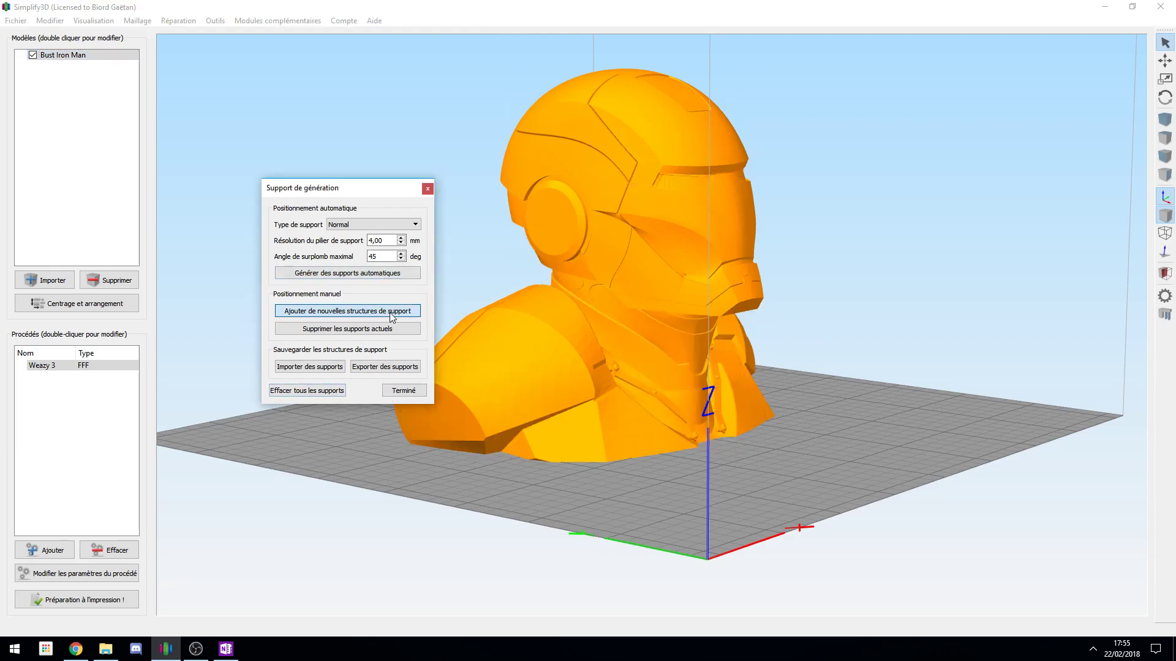
drag(780, 452, 747, 306)
click(710, 223)
drag(856, 260, 866, 457)
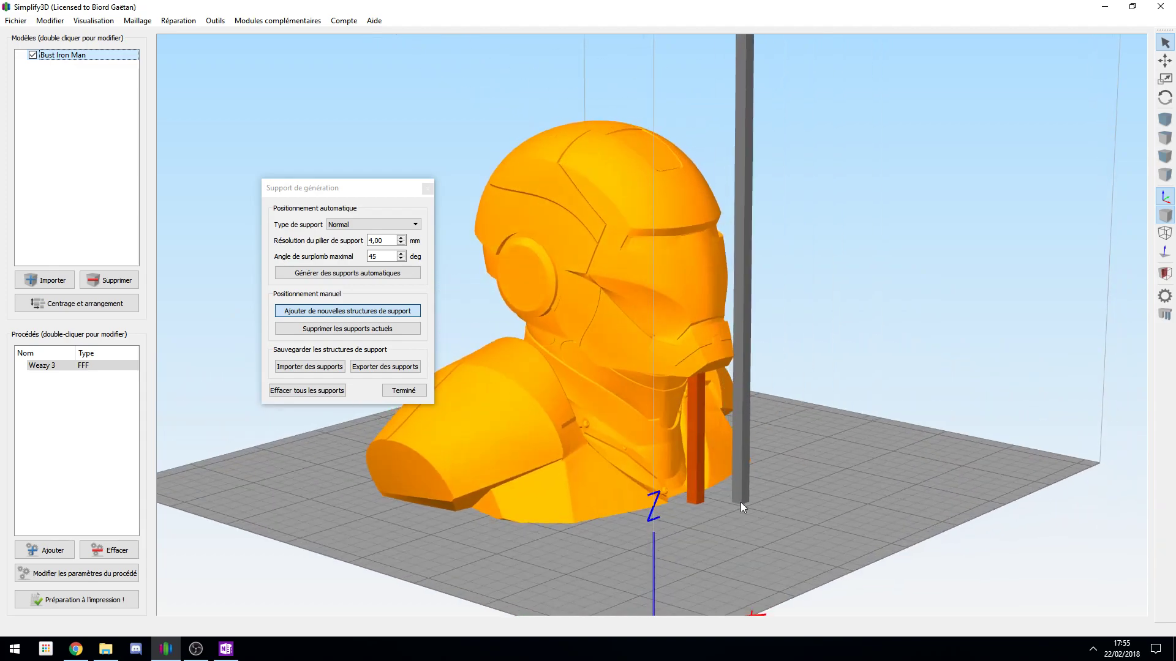
click(300, 390)
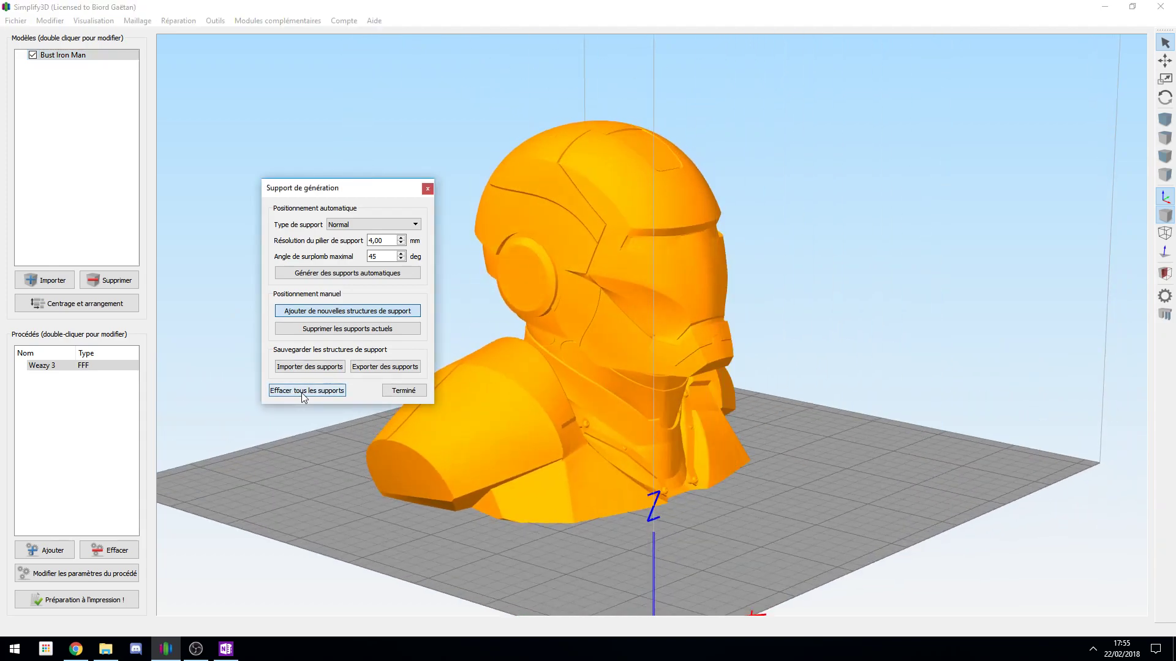
click(395, 391)
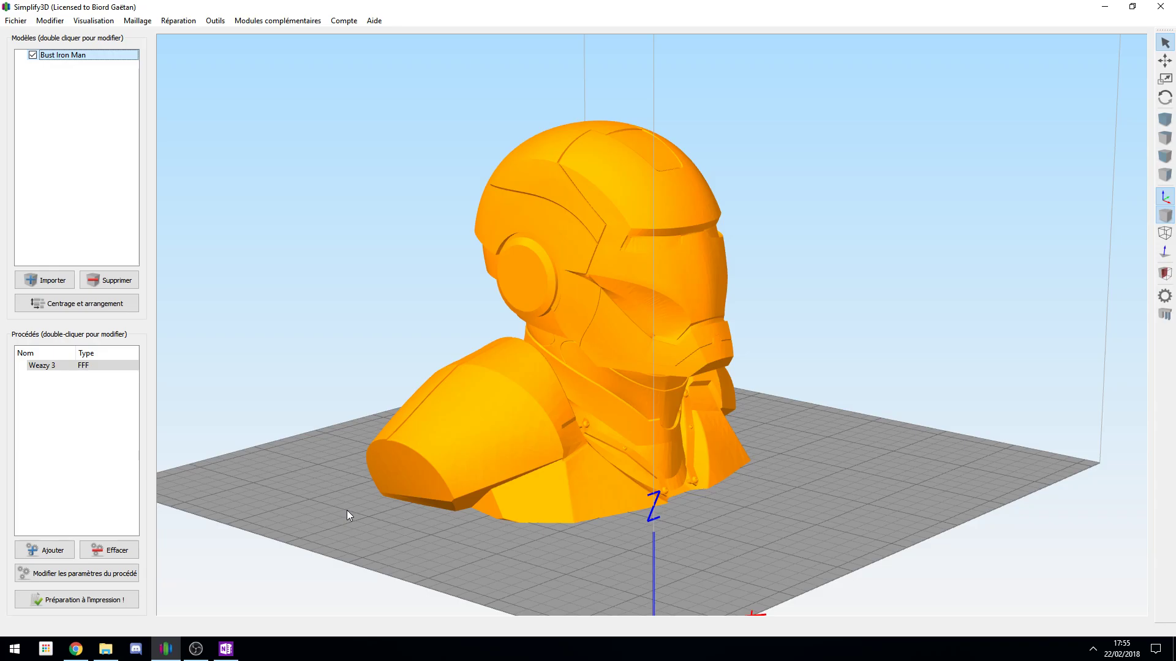
Review the support settings of the Weazy 3 process and close them without applying changes.
click(83, 574)
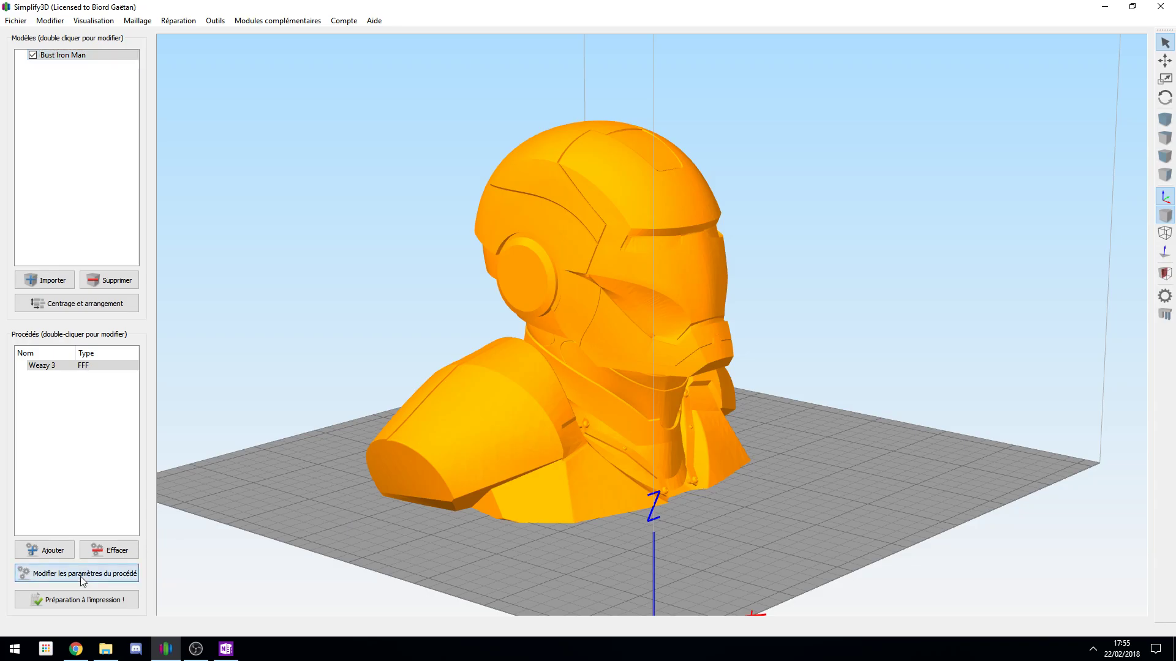
click(519, 232)
click(549, 233)
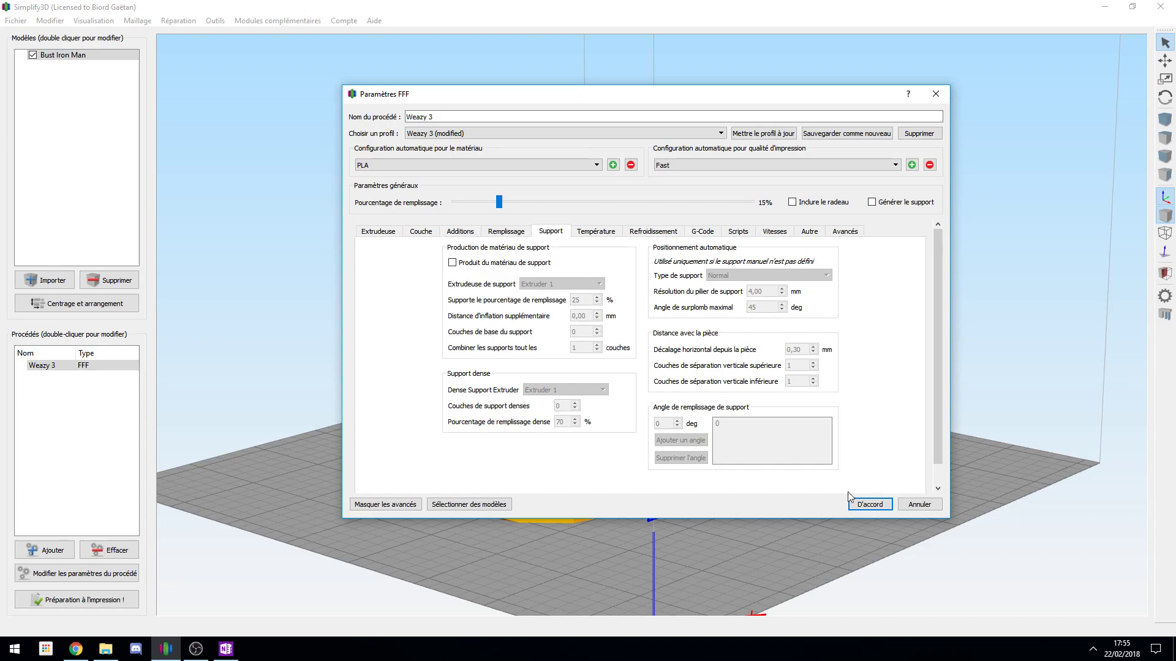
click(911, 504)
Examine the pillar resolution and maximum overhang angle in the support generation tool, check the bust from a low angle, and finish support editing.
click(1165, 314)
drag(398, 240, 366, 240)
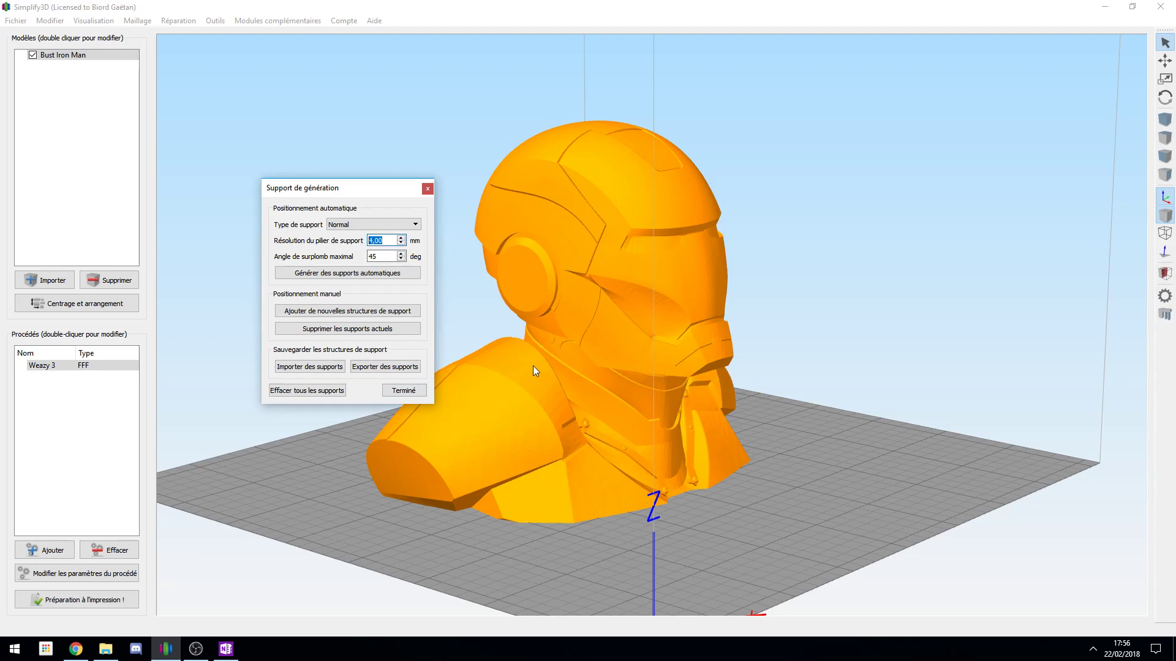
drag(395, 256, 364, 255)
drag(620, 397, 715, 354)
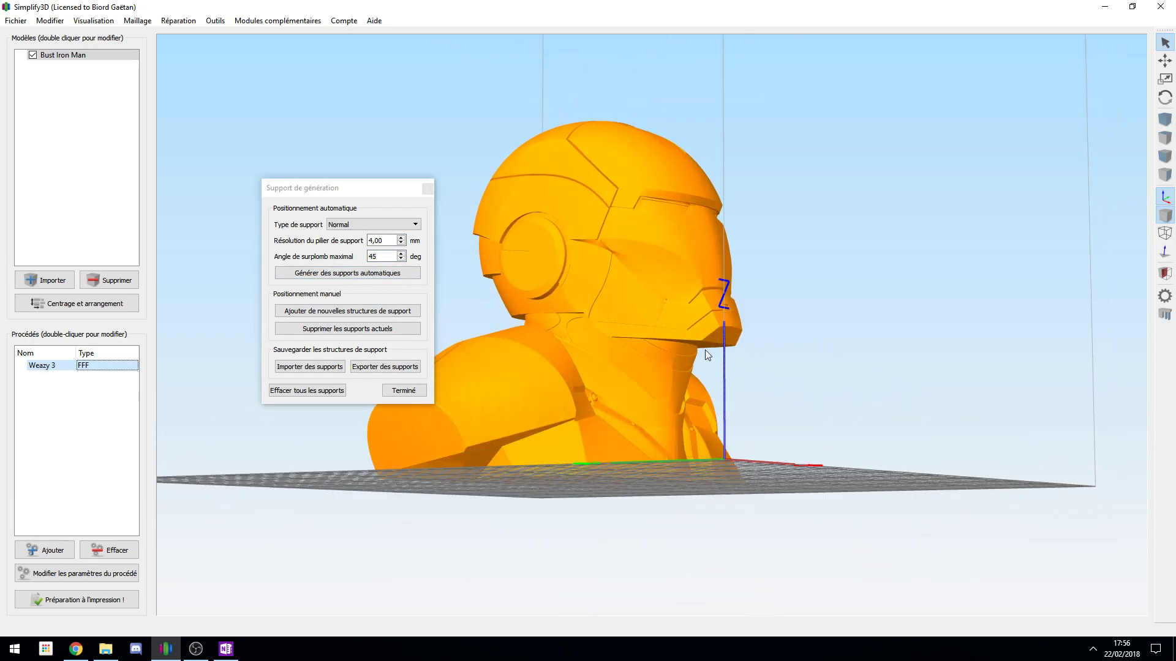
click(413, 391)
Compare the temperature settings of Extruder 1 and the Heated Bed in the Weazy 3 process.
click(100, 572)
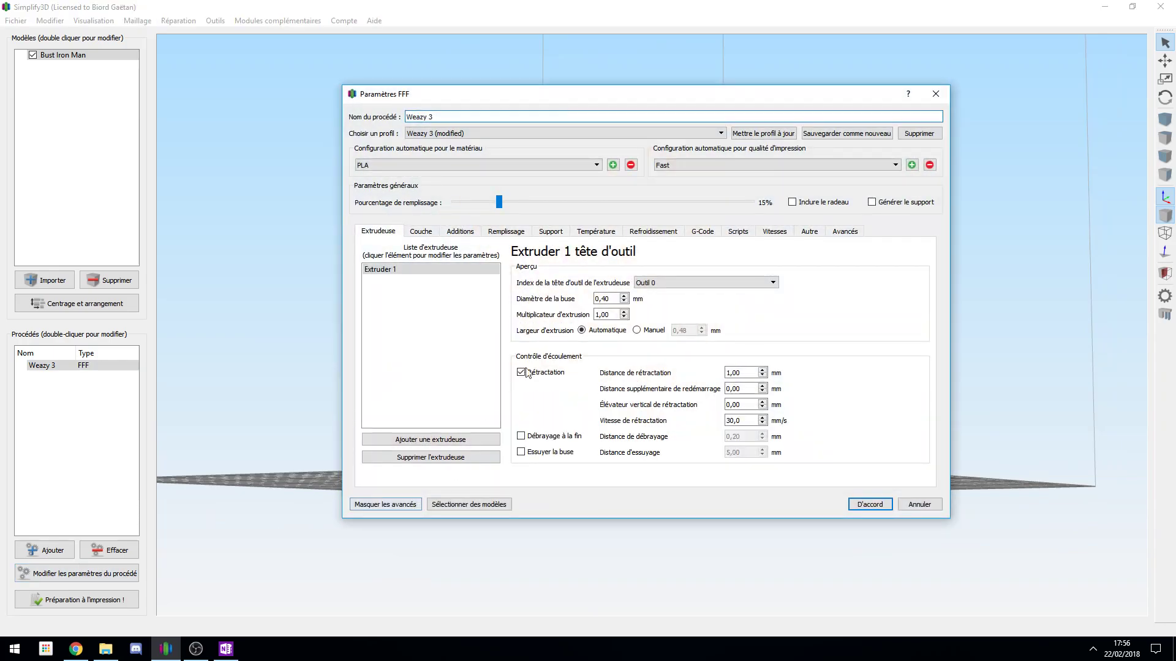
click(551, 237)
click(584, 235)
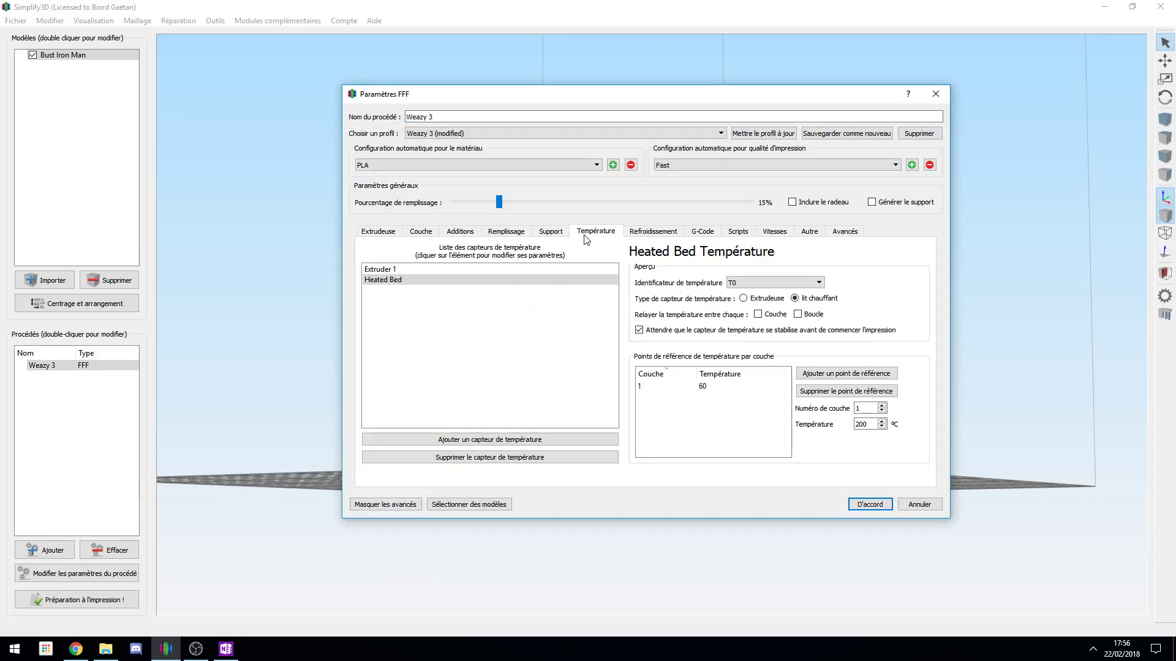
click(419, 270)
click(416, 279)
click(417, 270)
click(425, 279)
click(422, 270)
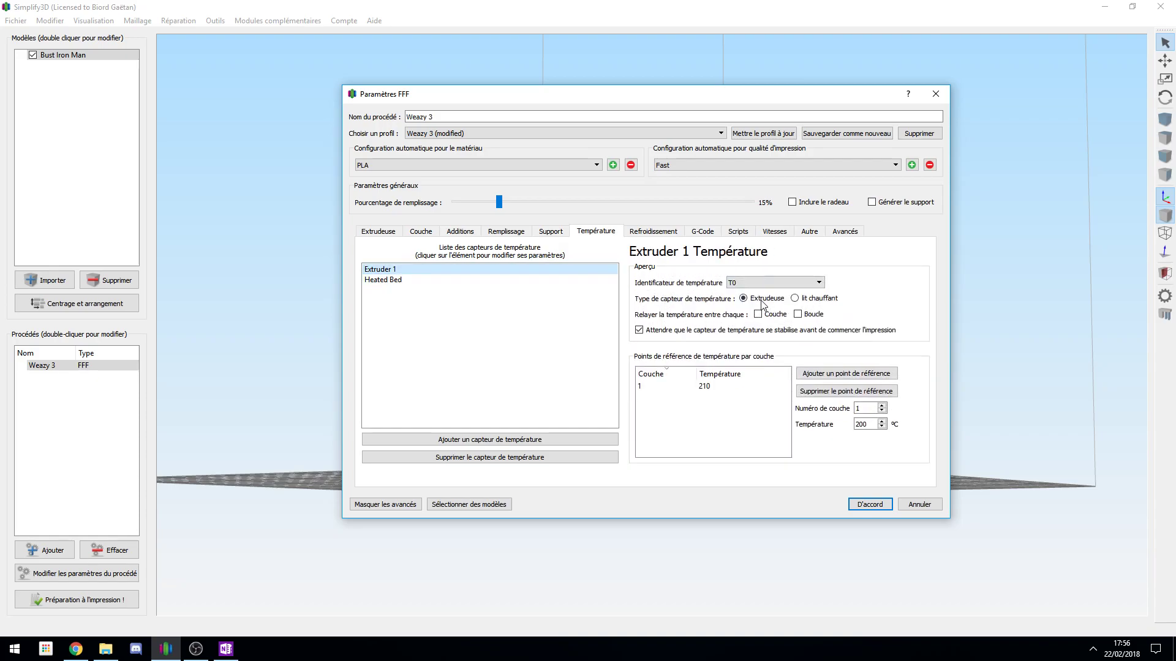
click(689, 389)
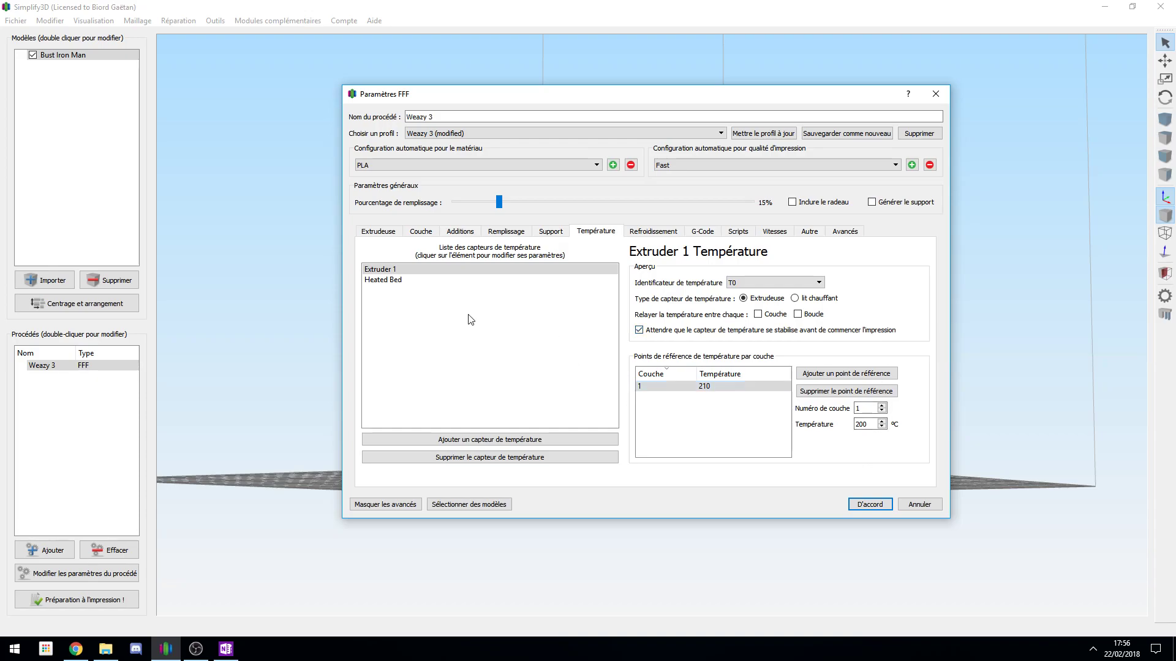
click(430, 283)
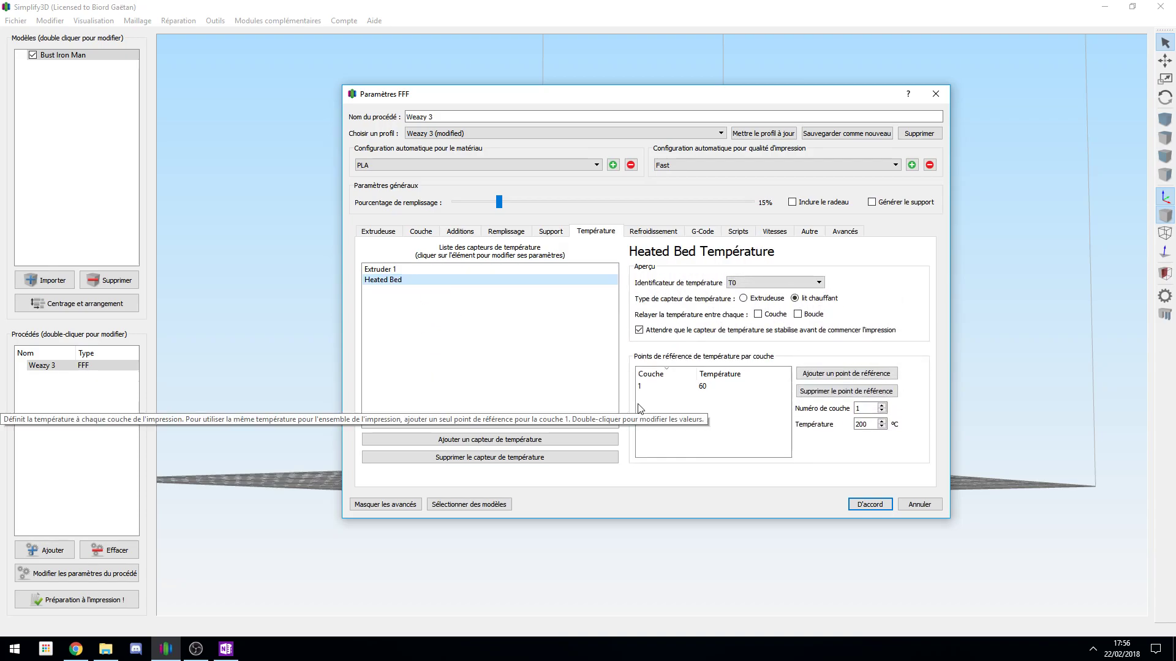
click(700, 406)
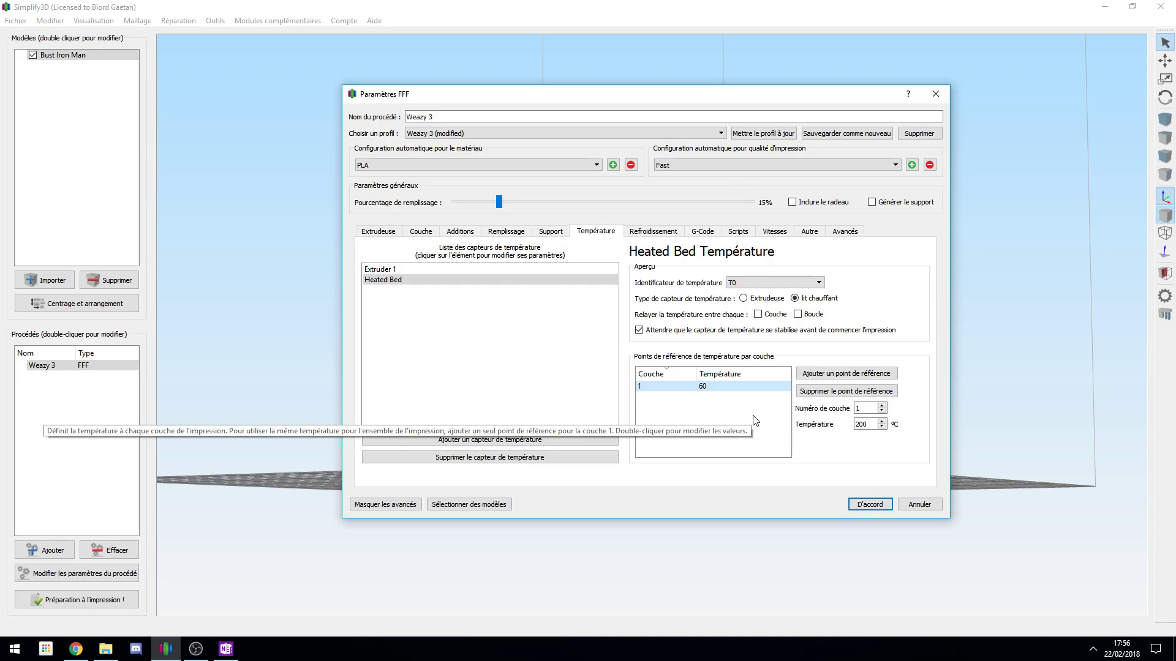
Examine how the Heated Bed's layer 1 temperature setpoint can be edited, and recheck the setpoint of Extruder 1.
click(399, 282)
drag(869, 424, 829, 425)
click(711, 387)
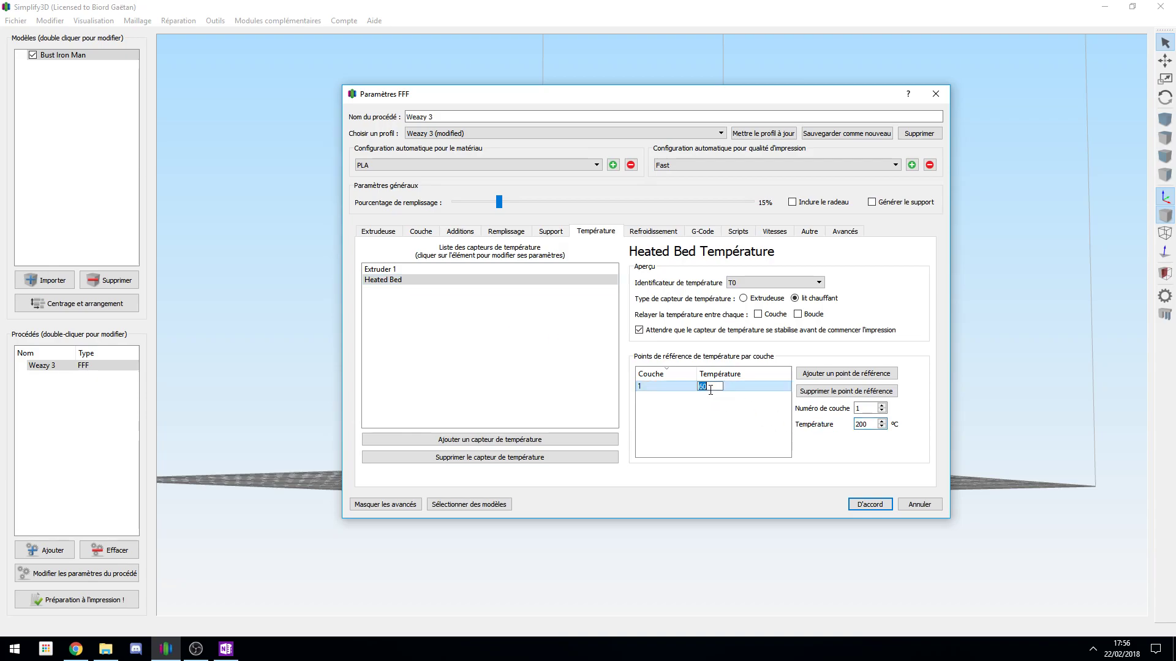
double_click(661, 390)
double_click(711, 387)
drag(715, 388, 615, 386)
click(686, 421)
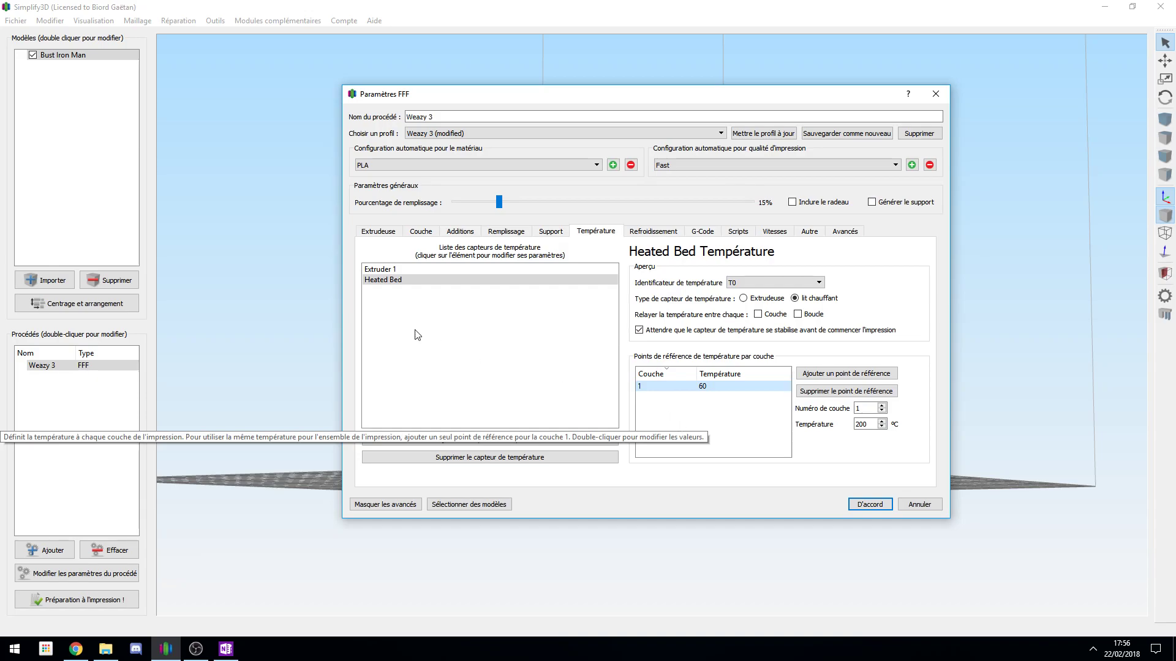
click(398, 269)
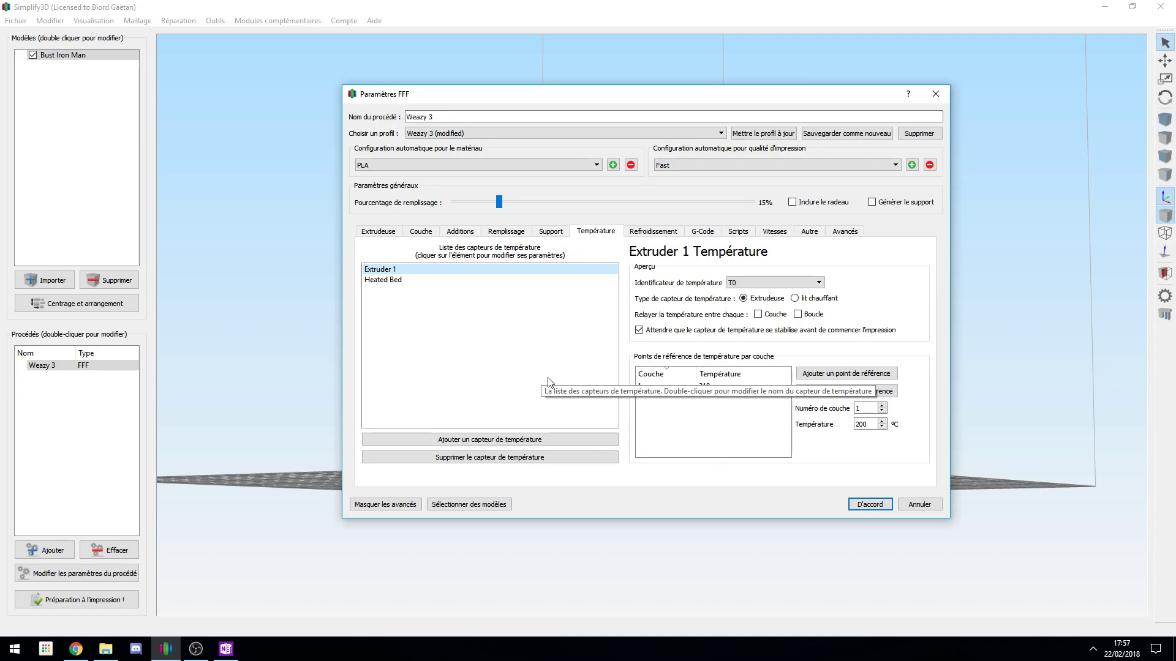
click(719, 404)
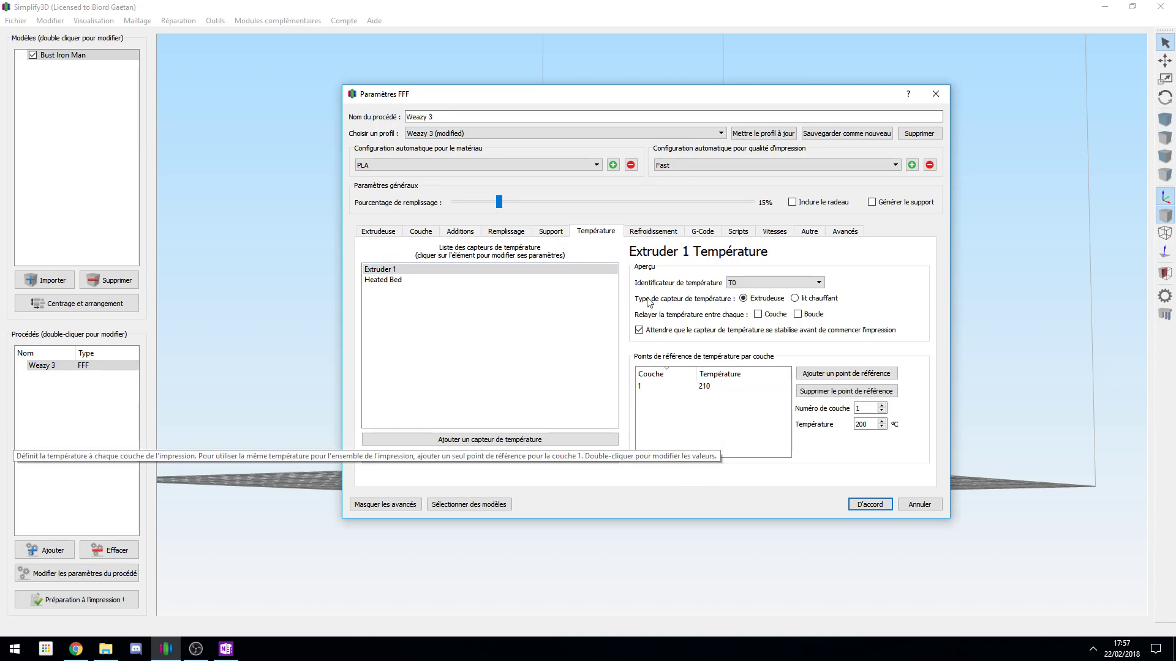
Delete the layer 2 fan speed setpoint from the cooling settings.
click(654, 235)
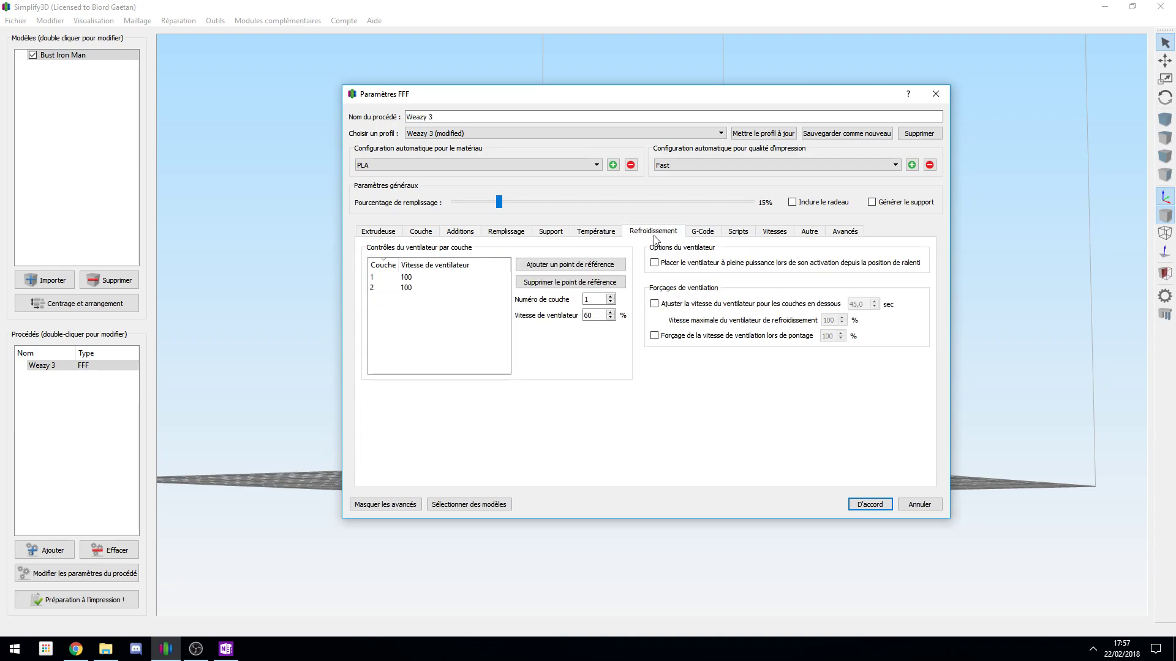
click(417, 287)
click(551, 283)
click(421, 277)
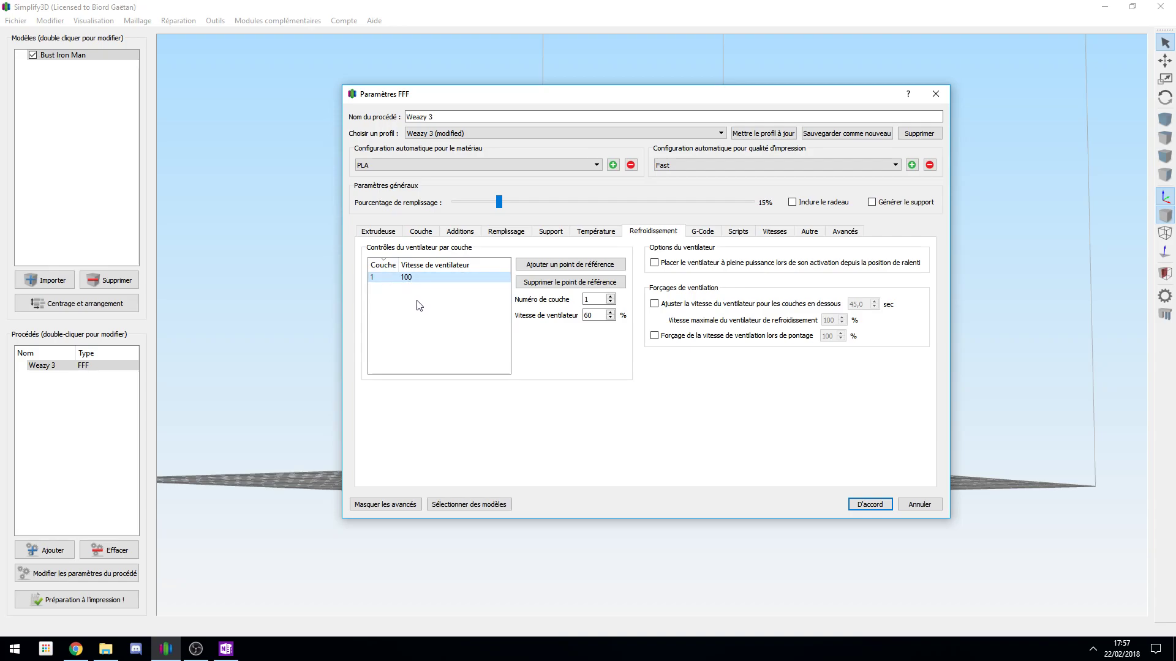
Set the layer 1 fan speed to 0 and add a layer 2 setpoint with a fan speed of 100%.
double_click(418, 279)
text(0)
key(Tab)
text(2)
key(Tab)
text(100)
click(569, 264)
click(426, 290)
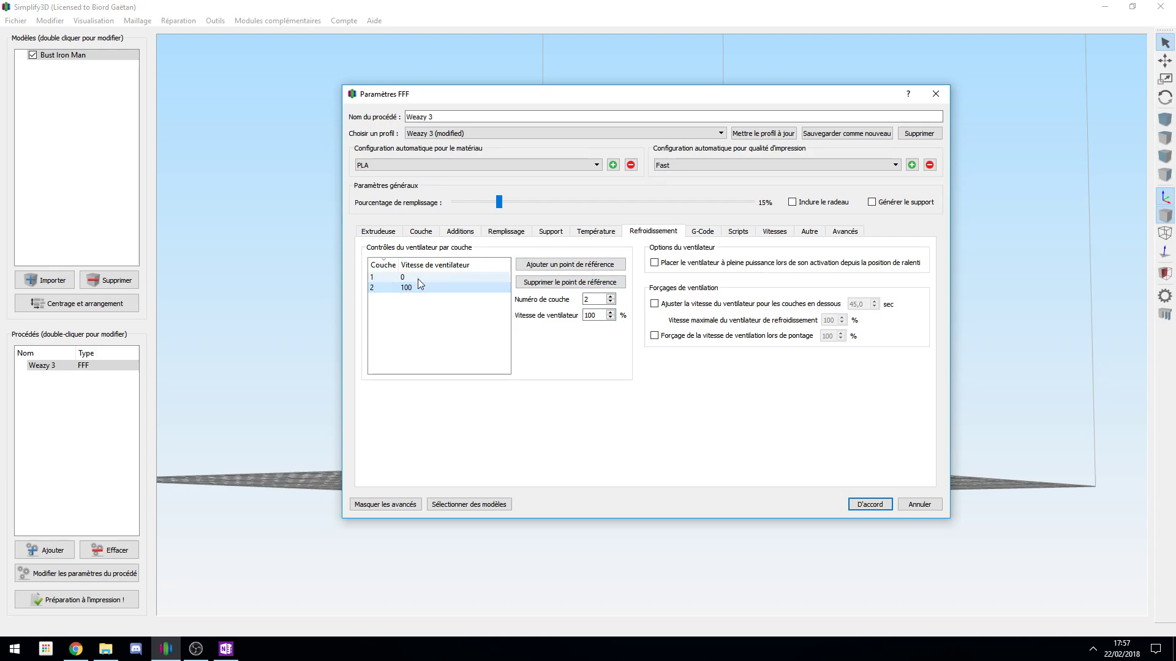
Delete the layer 2 fan setpoint and set the layer 1 fan speed to 100.
click(552, 282)
double_click(438, 276)
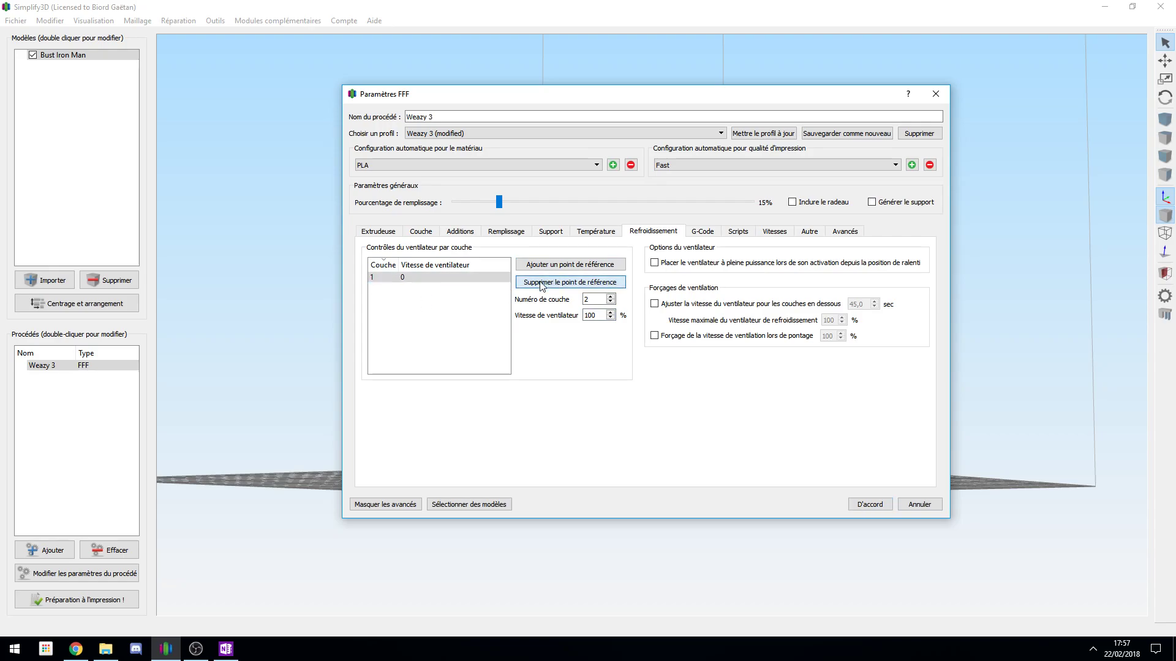
text(200)
key(Return)
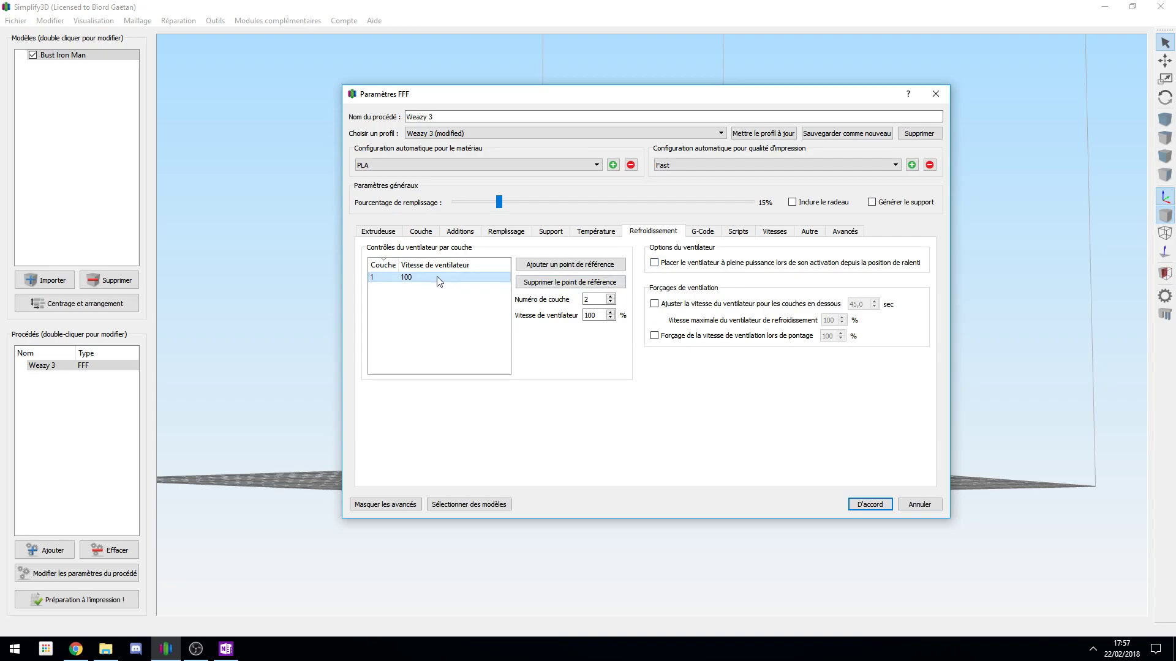
click(407, 276)
double_click(408, 276)
text(255)
key(Return)
double_click(410, 281)
text(100)
key(Return)
Review the G-Code options, checking the global X, Y and Z offsets and the machine's build volume on each axis.
click(699, 233)
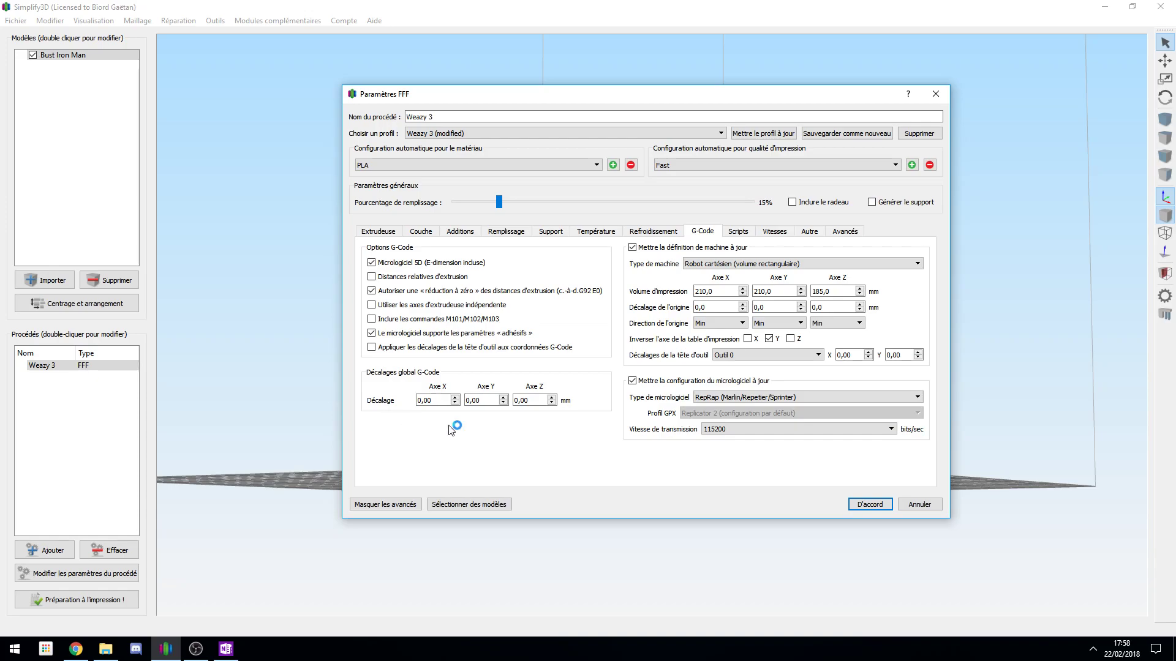
double_click(432, 401)
key(Tab)
key(Tab)
key(Tab)
drag(716, 292, 693, 292)
key(Tab)
key(Tab)
key(shift+Tab)
key(shift+Tab)
key(Tab)
key(Tab)
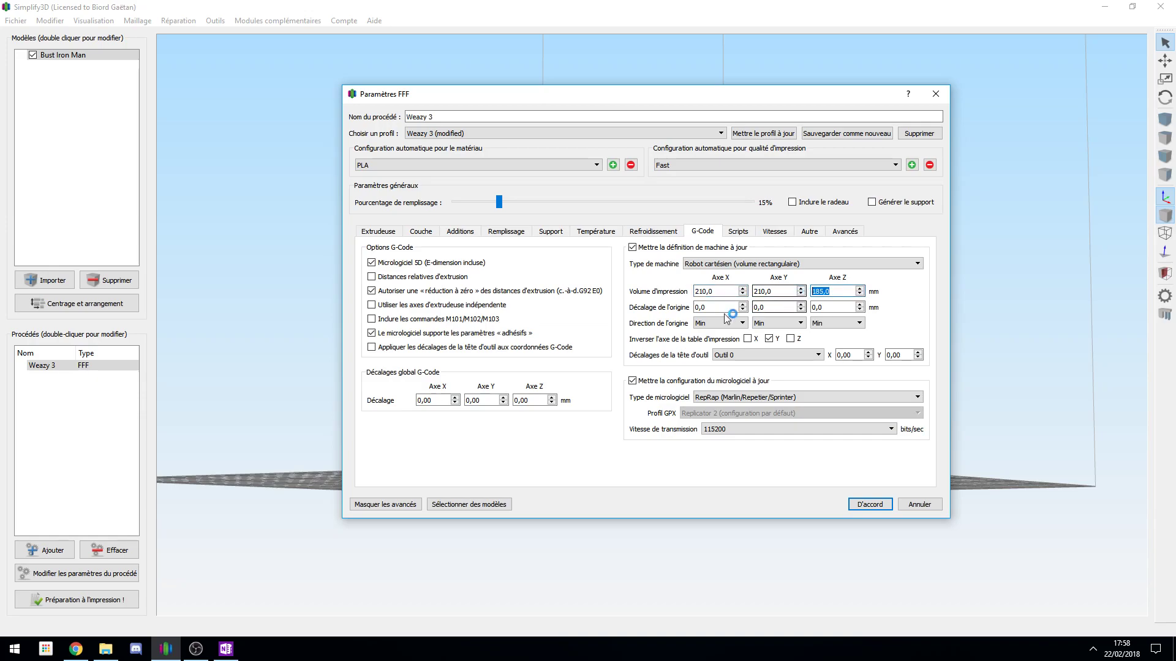
Examine the machine's origin offset, the origin direction choices and the toolhead offset options.
drag(714, 307, 694, 307)
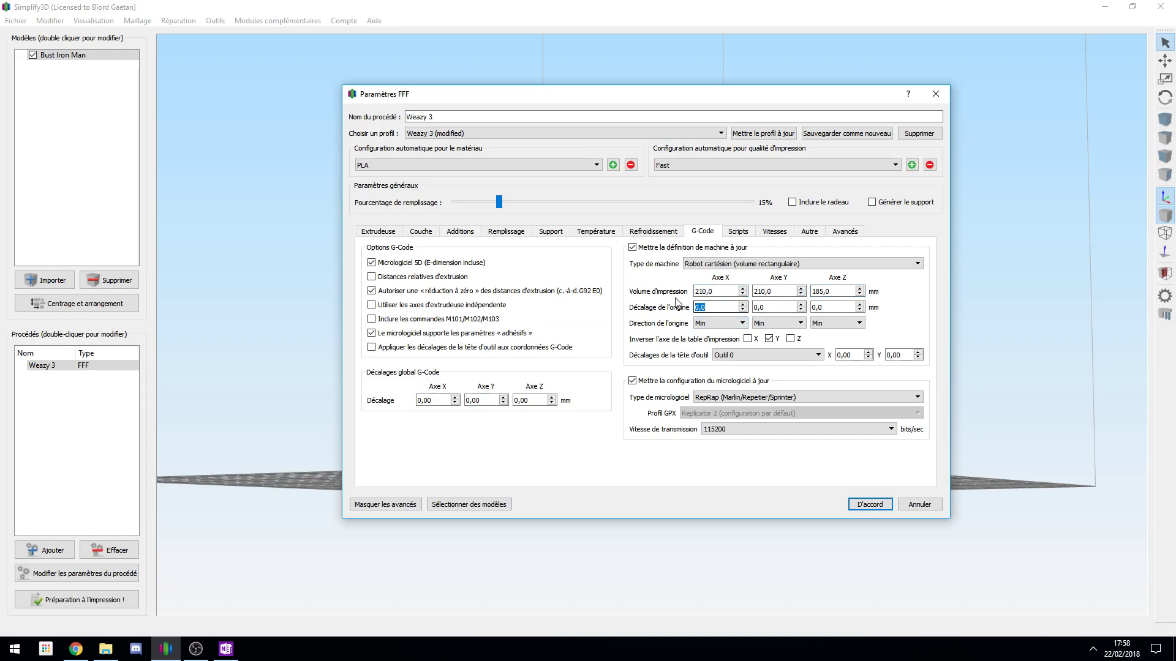
click(714, 306)
click(727, 325)
click(726, 330)
click(786, 355)
click(786, 354)
Review the export file formats and the starting, layer change, retraction, tool change and ending scripts.
click(734, 236)
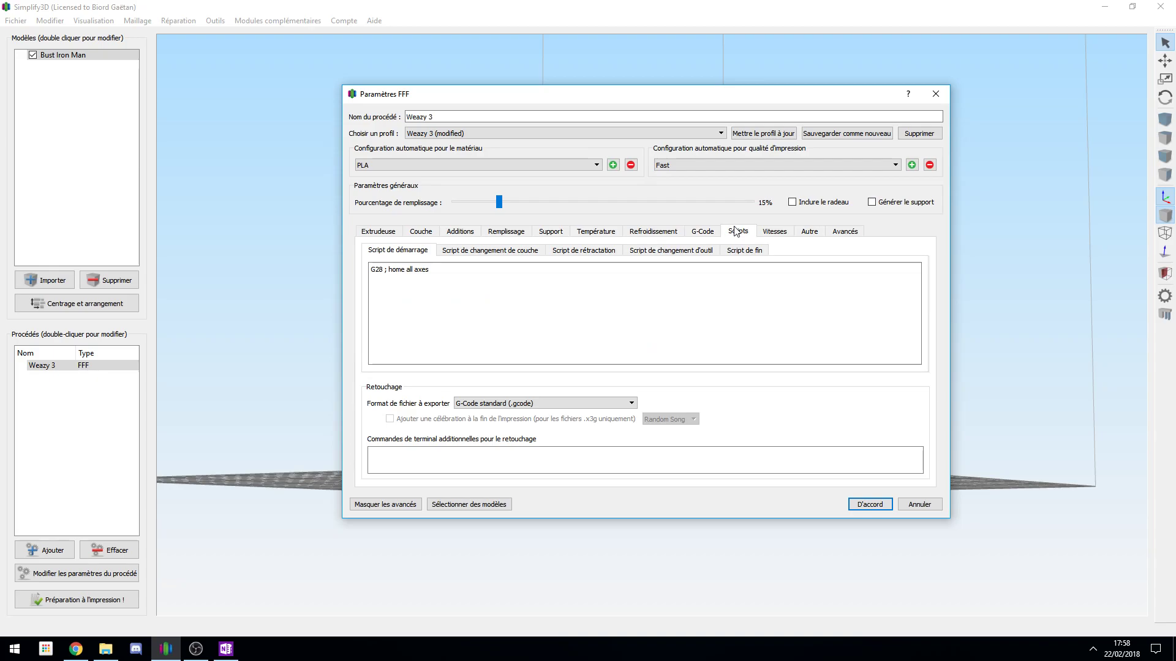
click(556, 402)
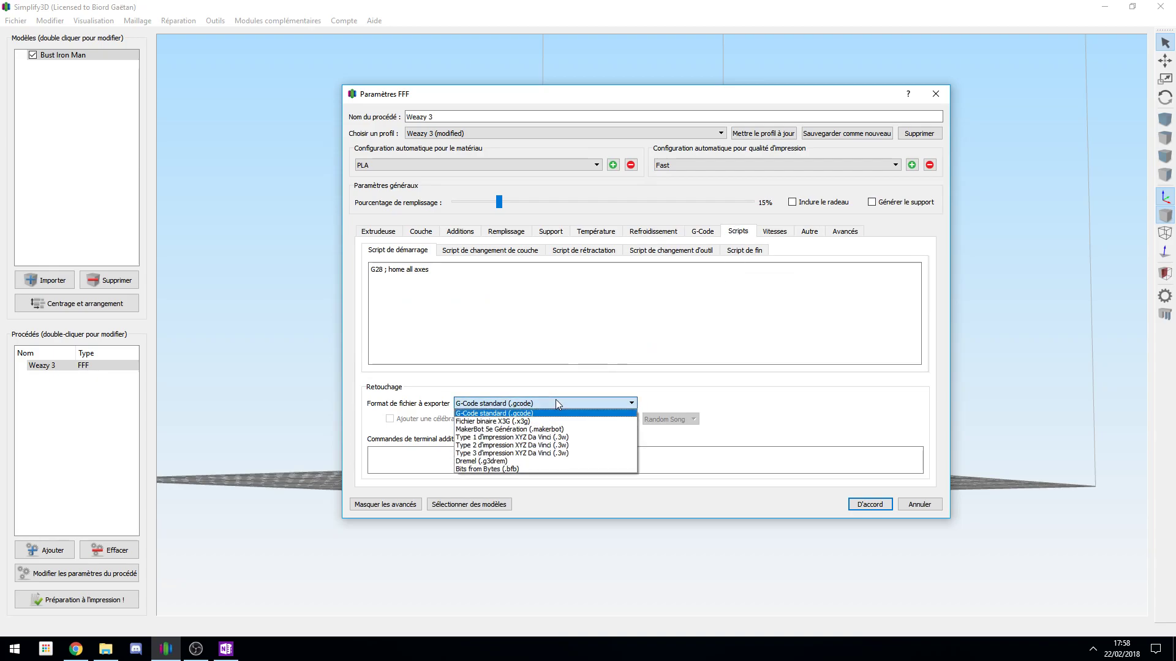
click(685, 292)
click(484, 251)
click(588, 251)
click(674, 251)
click(745, 250)
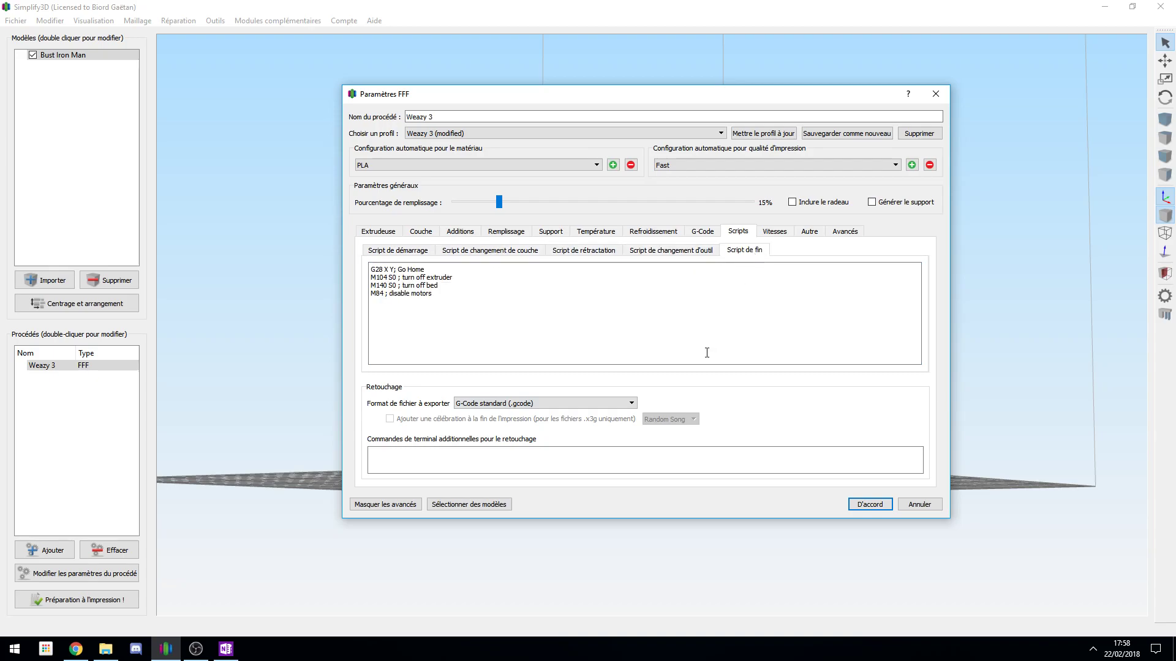
click(414, 251)
click(487, 250)
click(585, 254)
click(646, 253)
click(395, 252)
click(739, 251)
Extend the comment on the ending script's first line so it reads "G28 X Y; Go Home Axis X Y".
drag(370, 269, 436, 269)
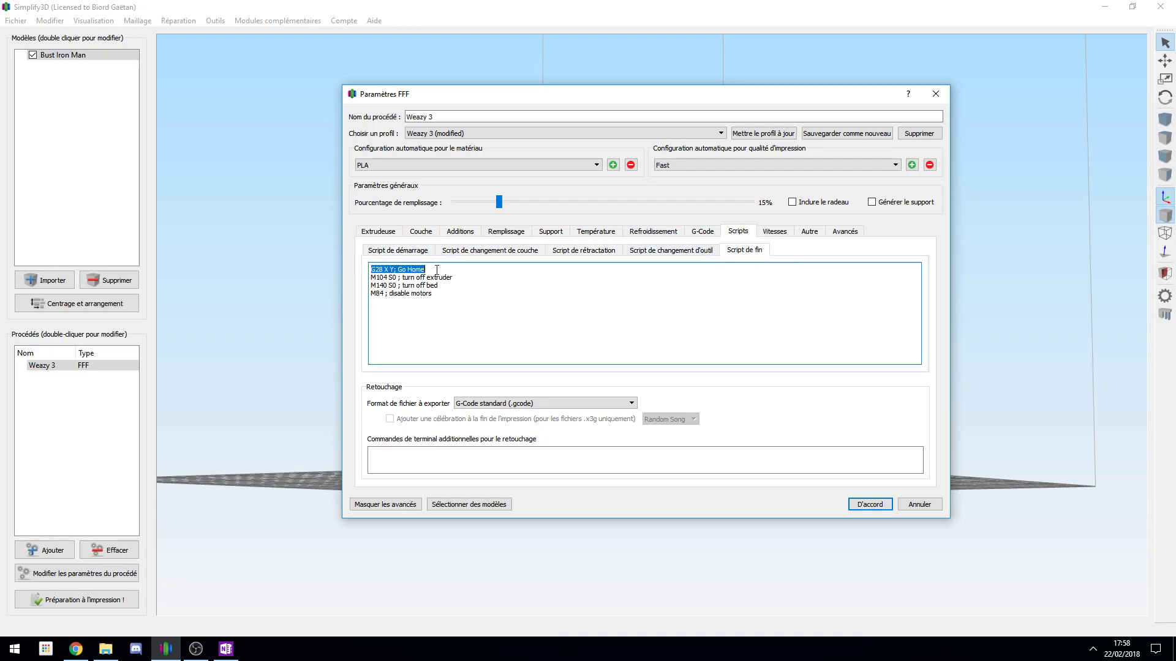
click(435, 270)
text(Axis XY)
key(Left)
drag(384, 269, 360, 265)
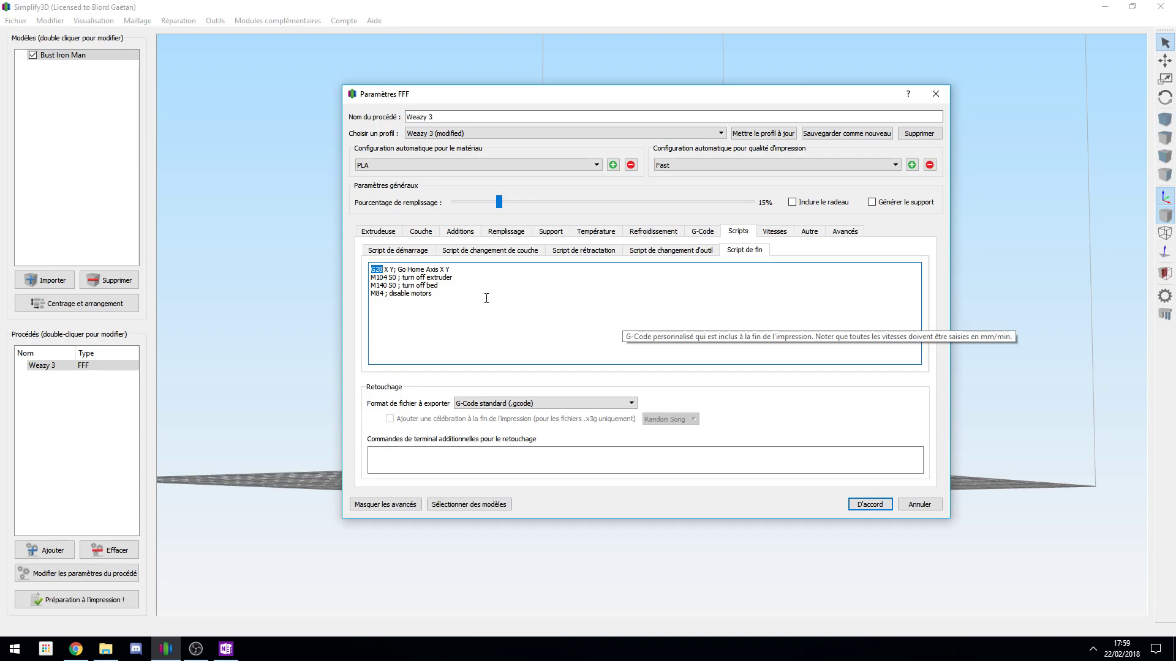
Examine the available export file formats, keeping G-Code standard (.gcode) selected.
click(528, 405)
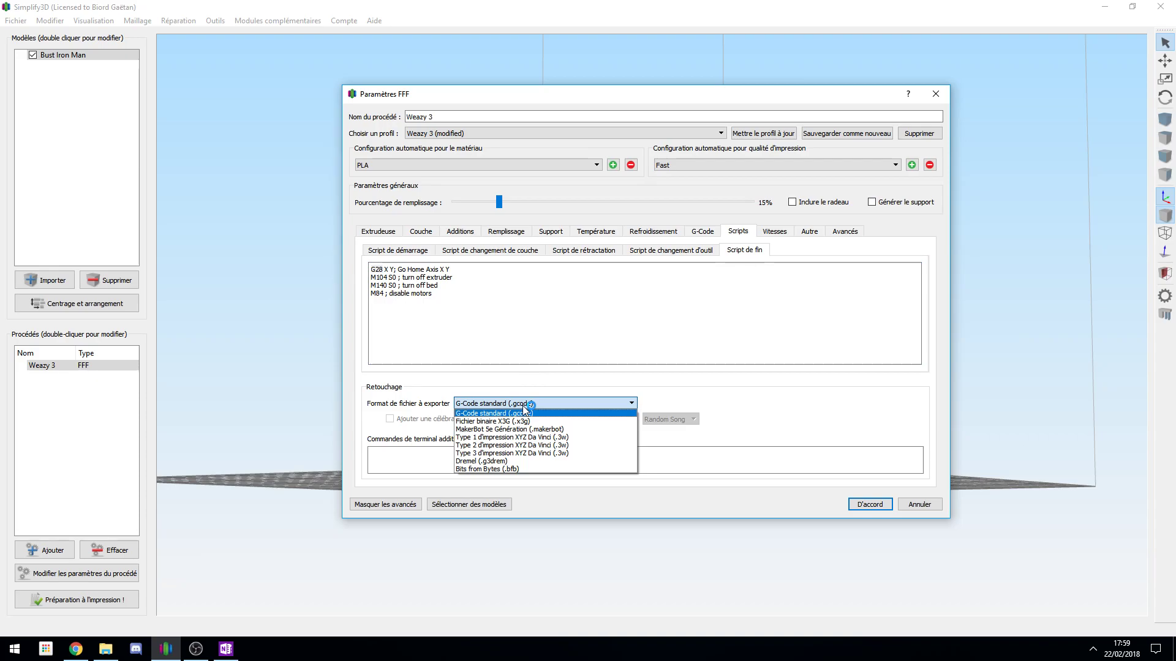
click(539, 408)
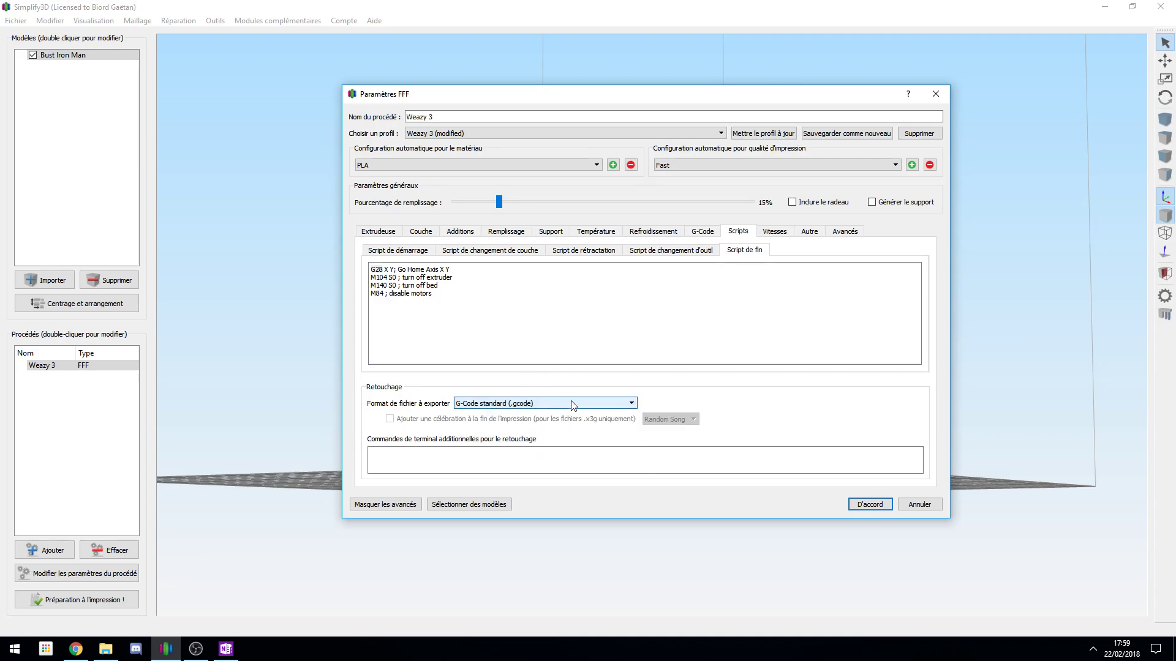
click(572, 405)
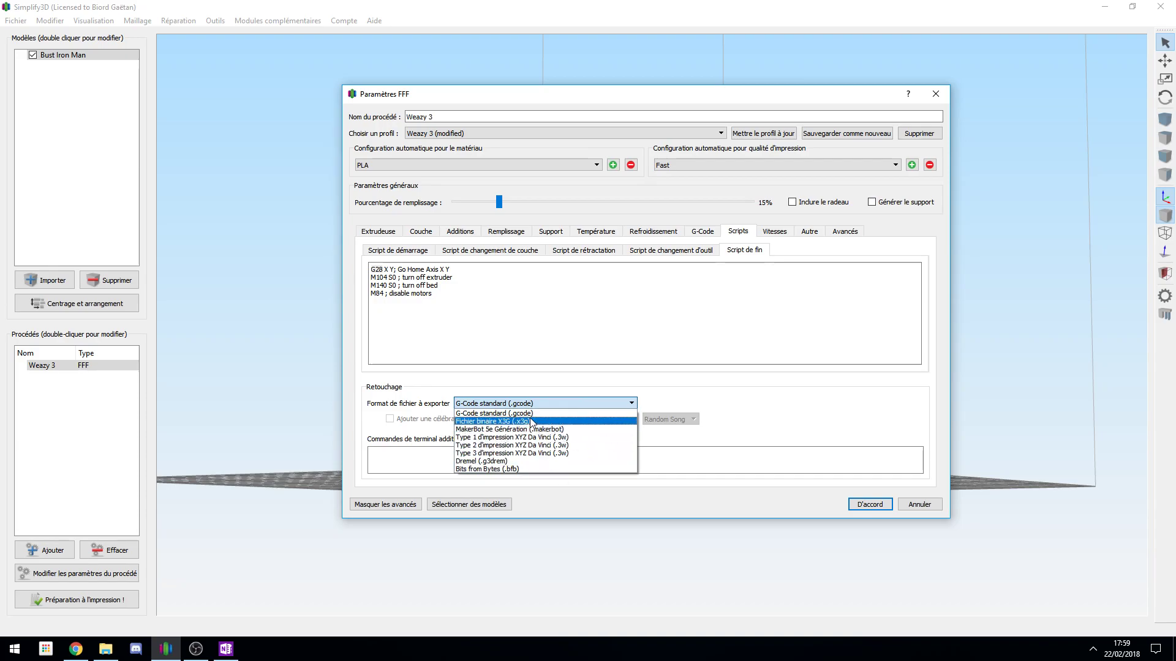
click(508, 413)
click(658, 344)
click(545, 407)
click(515, 416)
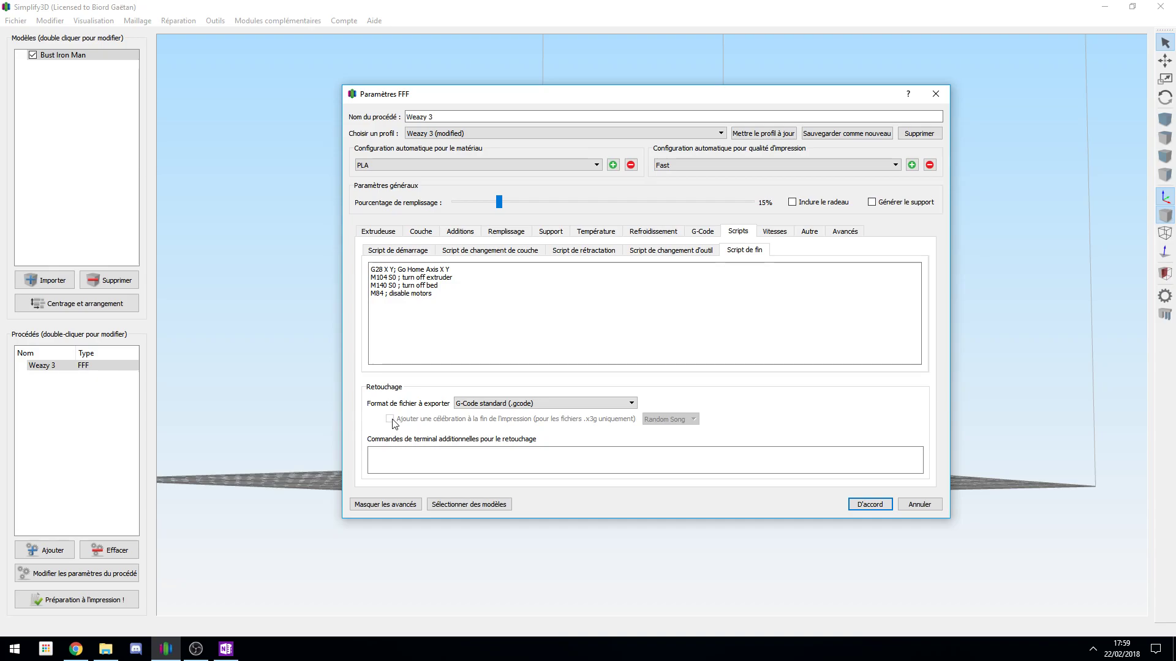
click(619, 403)
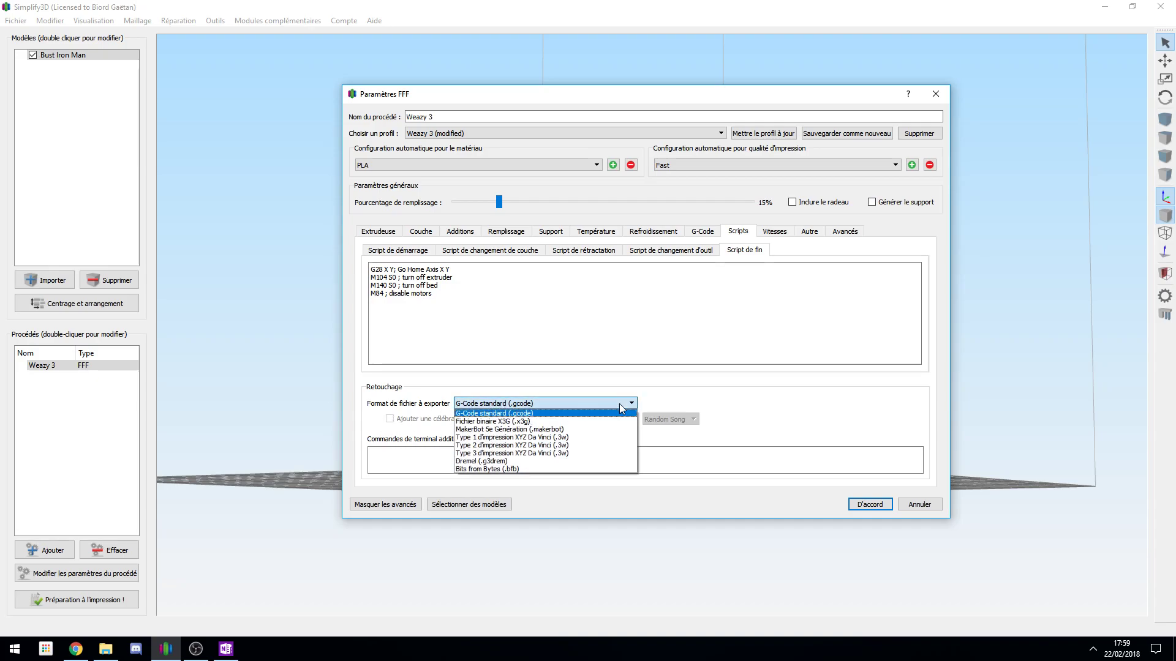
click(619, 403)
Review the print and movement speeds, followed by the bridging, filament and advanced settings of the process.
click(766, 236)
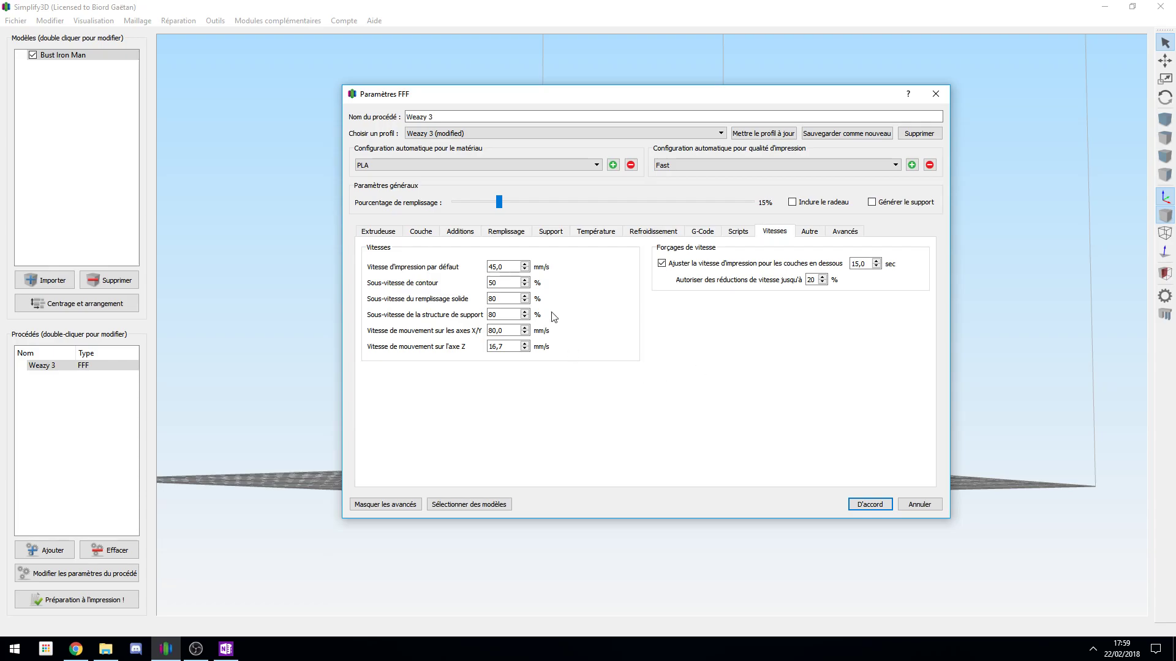
double_click(514, 268)
key(Tab)
key(Tab)
key(Tab)
key(Tab)
key(Tab)
key(Tab)
click(715, 398)
click(809, 232)
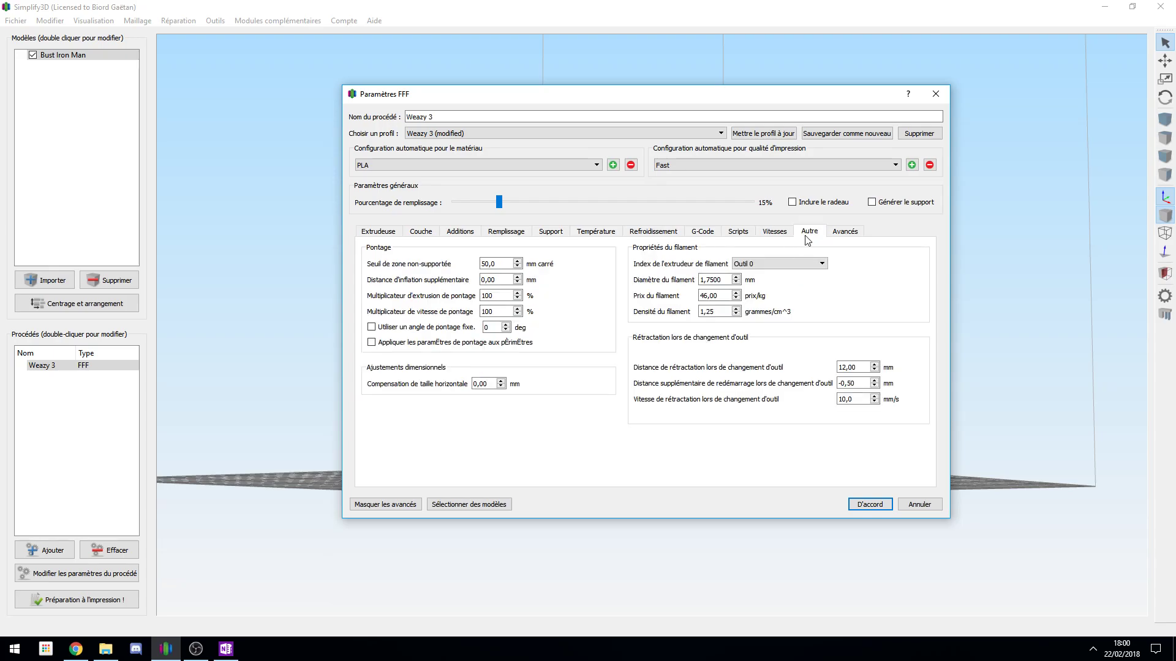
click(831, 235)
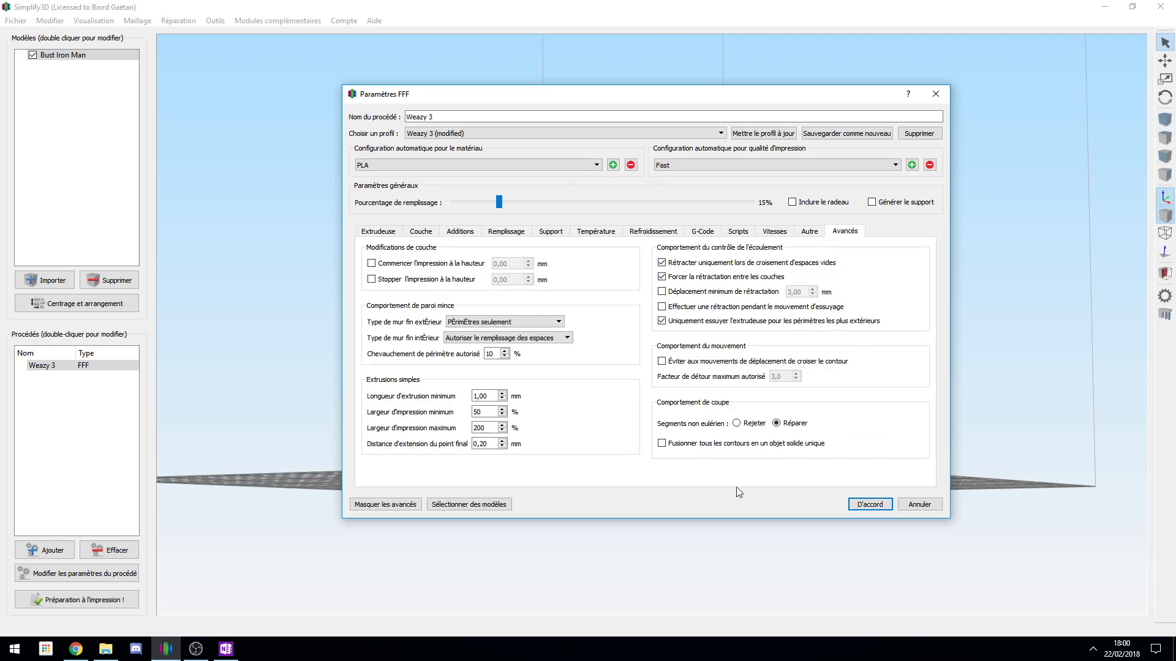
Accept the Weazy 3 process settings and bring the whole Iron Man bust into view.
click(869, 509)
drag(759, 428, 604, 486)
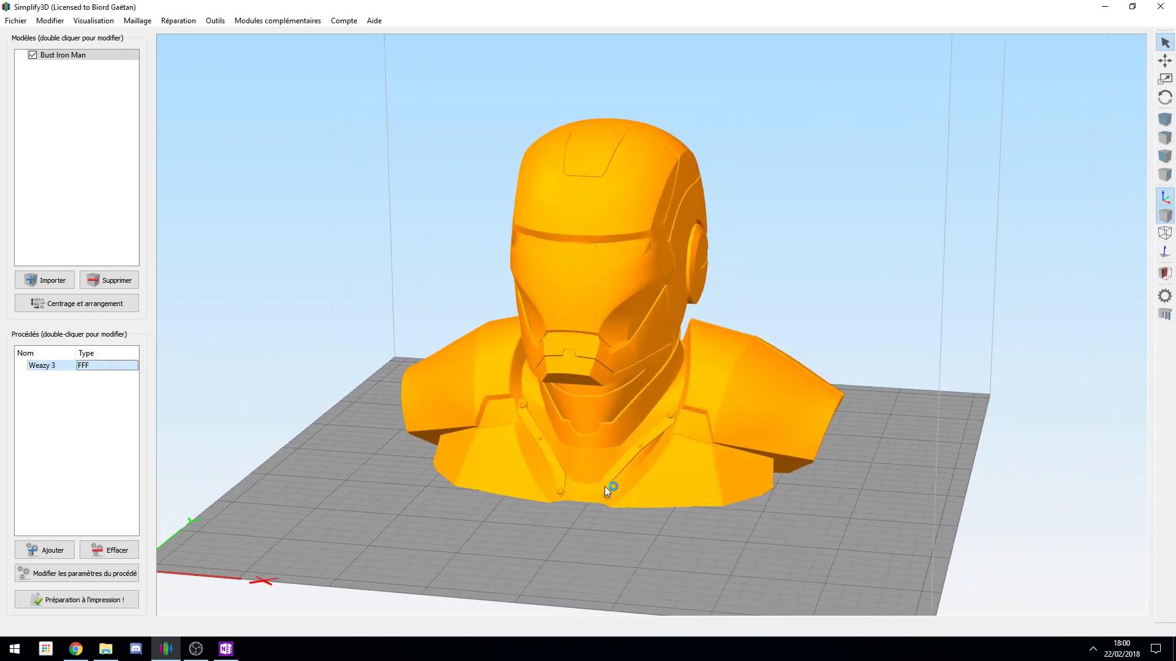
scroll(605, 486, down, 3)
Look through the available mesh repair functions and calculate the volume of the Iron Man bust.
click(178, 21)
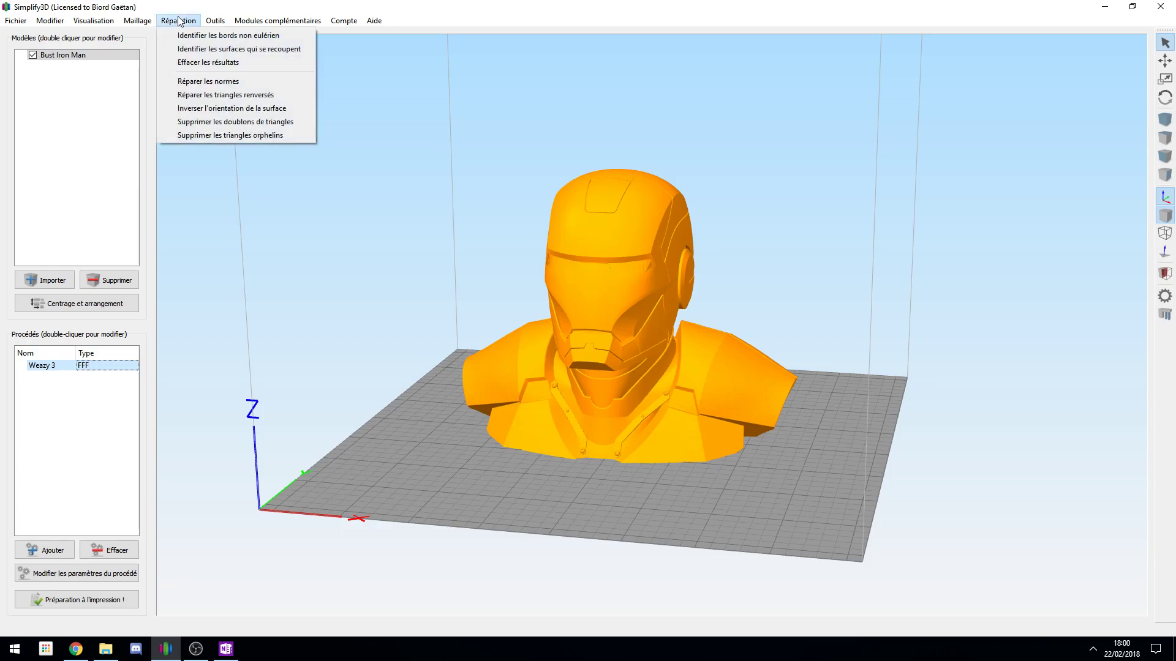
click(178, 21)
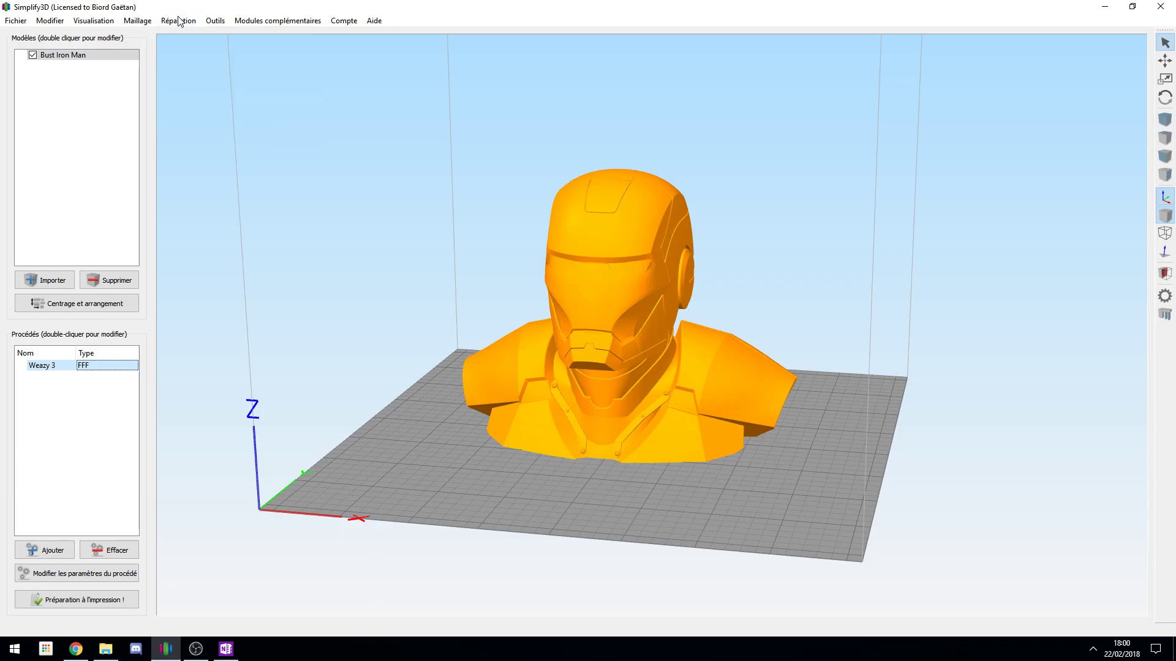
click(178, 21)
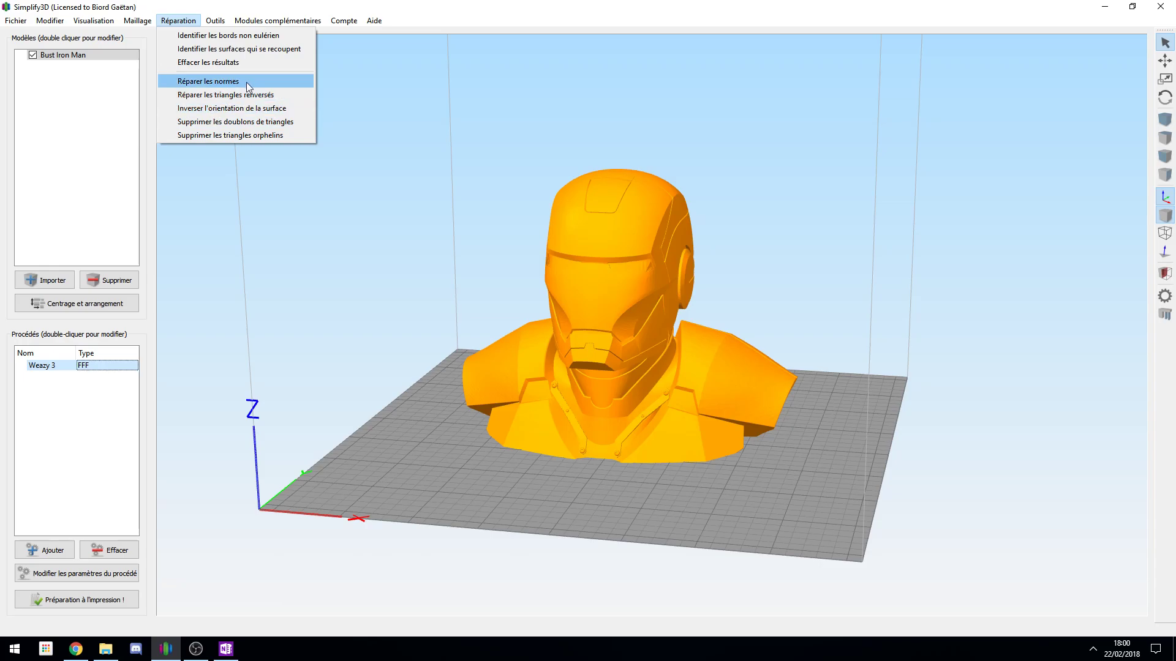
mouse_move(142, 22)
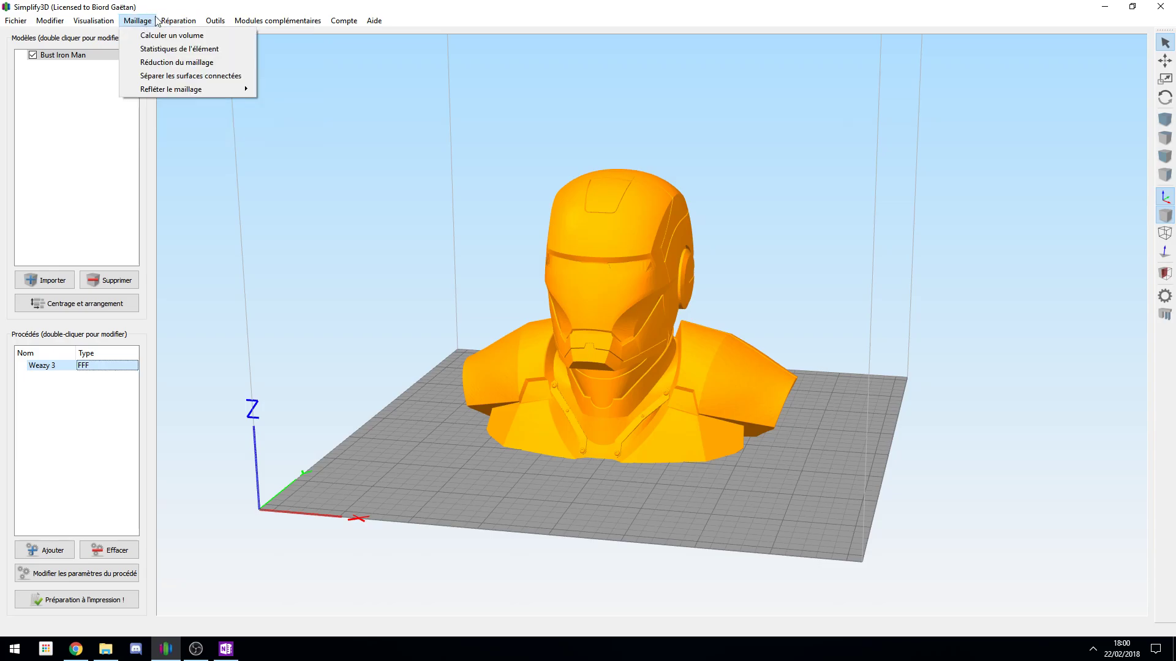
click(172, 35)
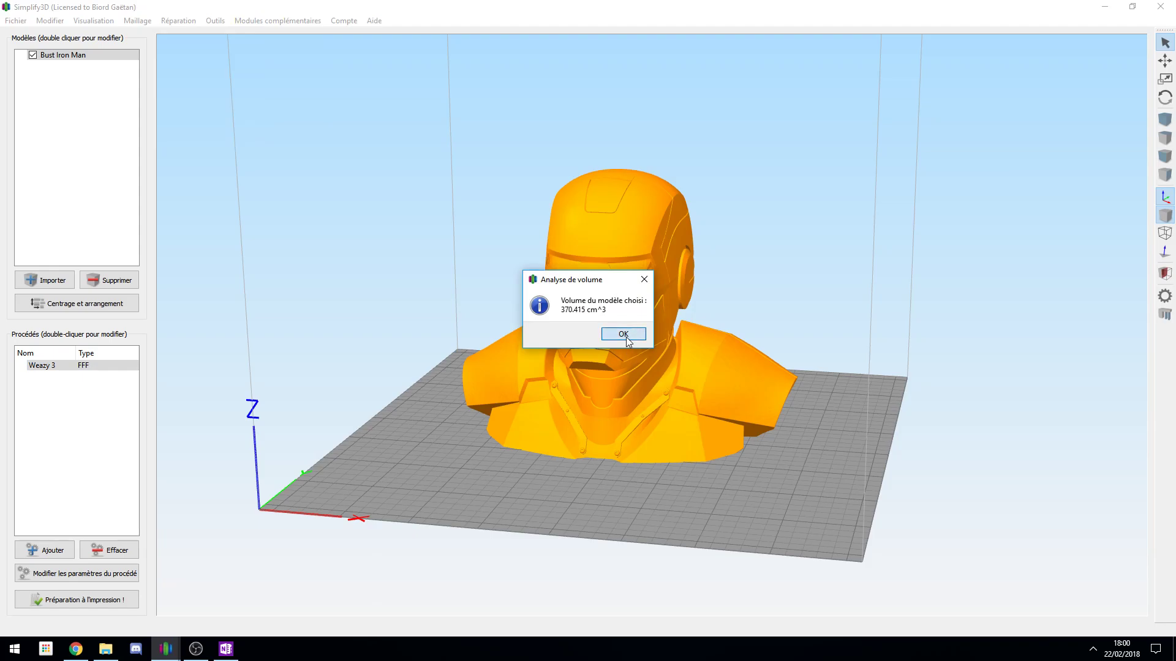
click(623, 333)
Review the remaining mesh functions, the tools and the image-to-3D conversion parameters without creating a model.
click(141, 21)
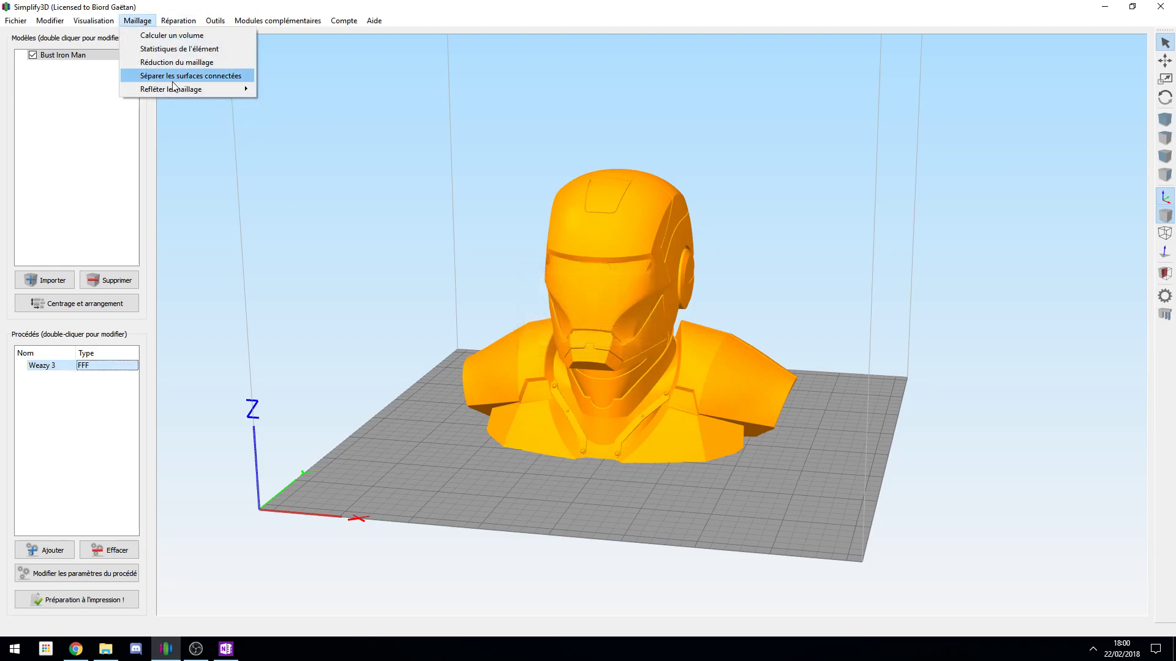
mouse_move(180, 91)
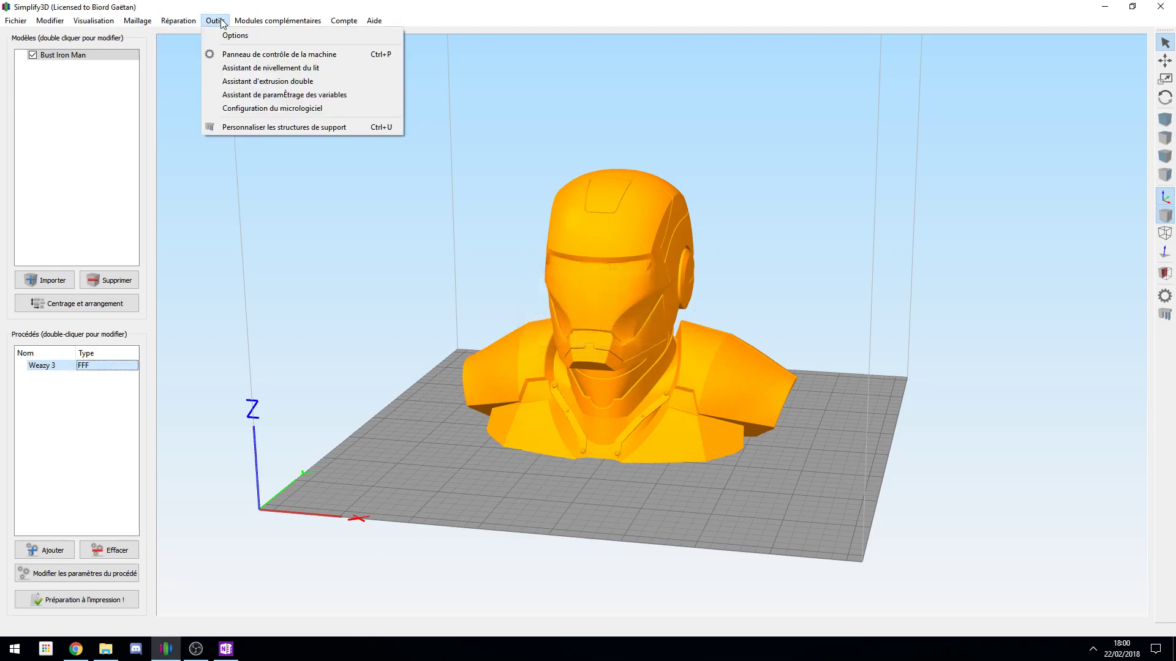
click(264, 8)
click(278, 21)
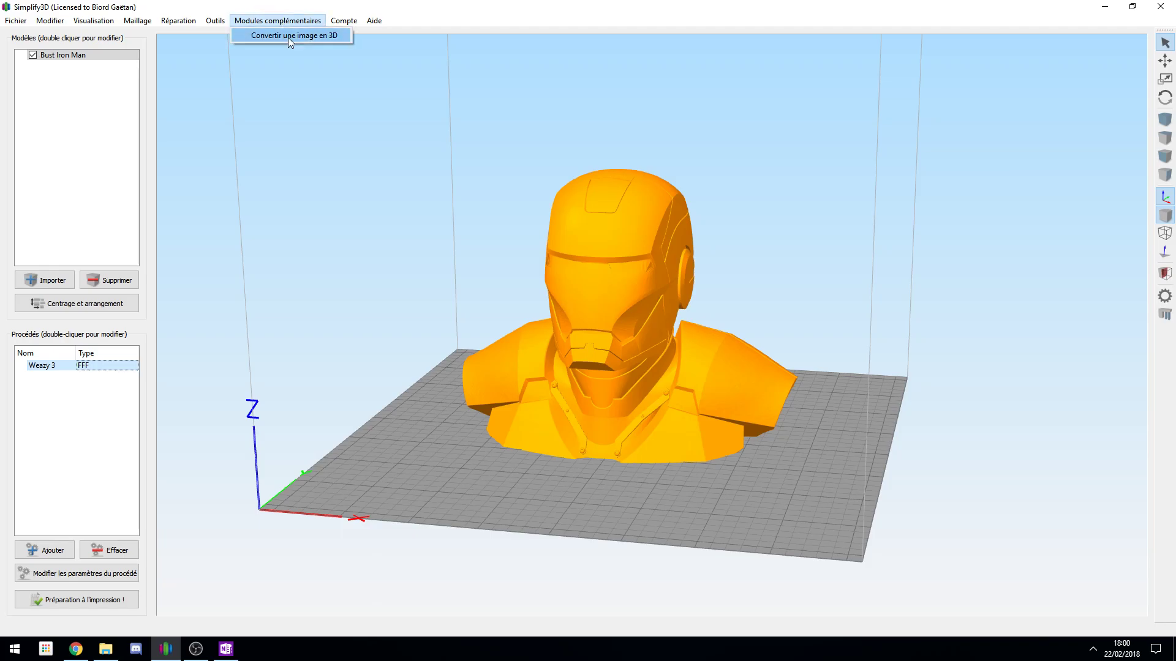
click(288, 35)
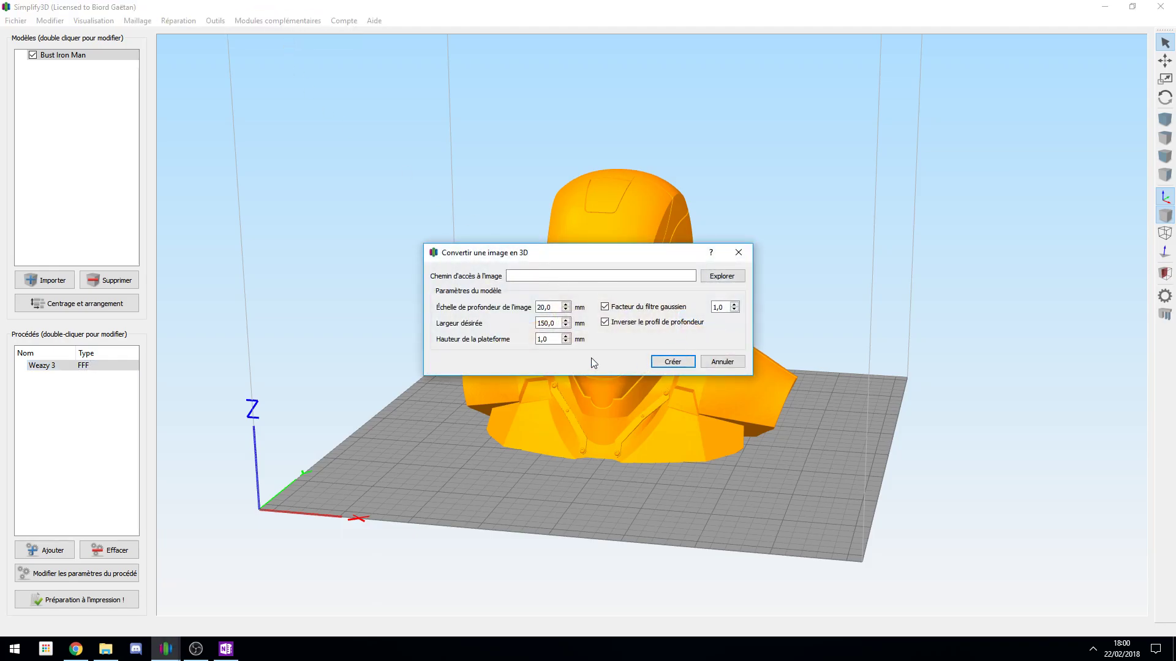
click(722, 362)
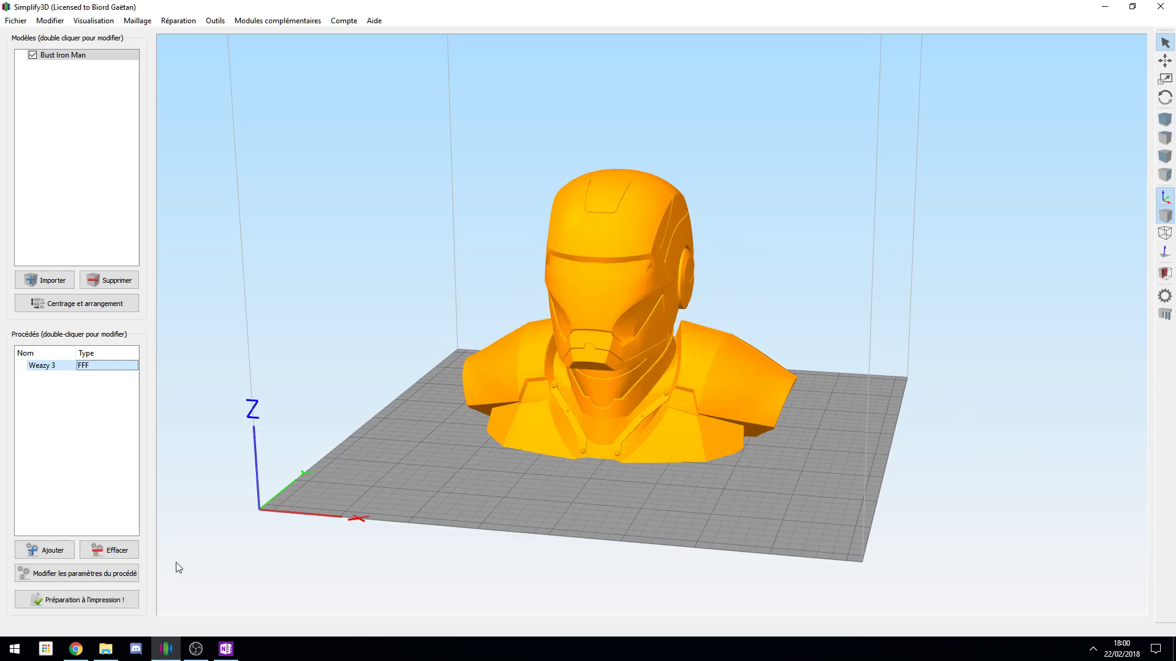
Prepare the bust for printing and check the generated toolpaths by scrubbing the last displayed line down and back to 670175.
click(131, 598)
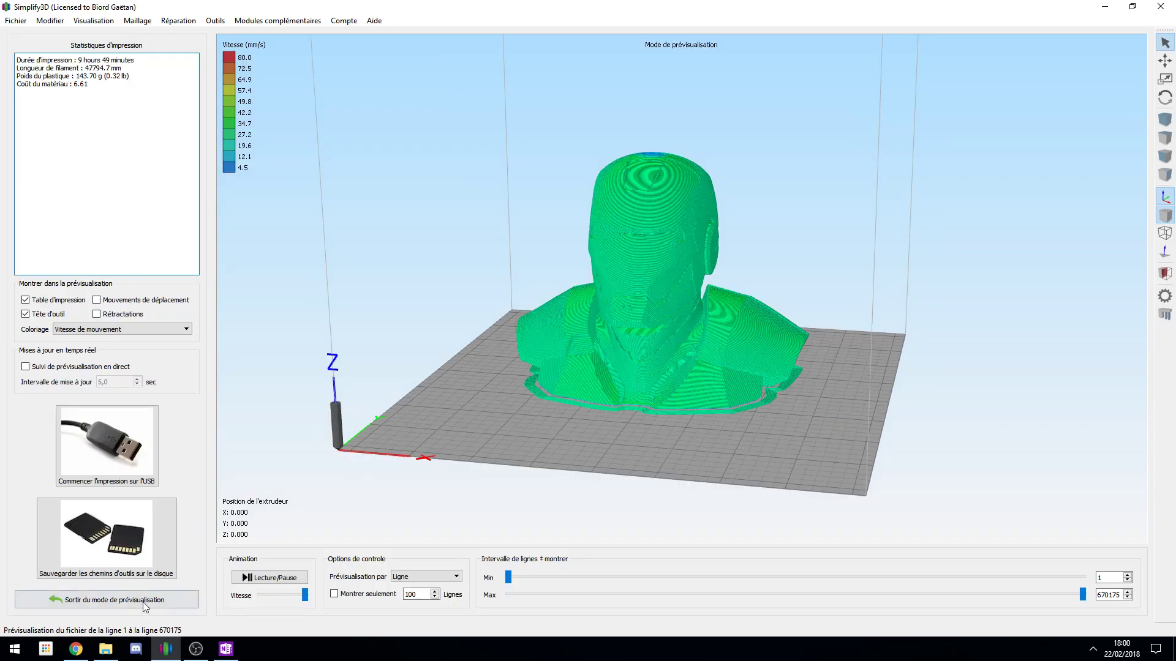
drag(540, 457, 511, 349)
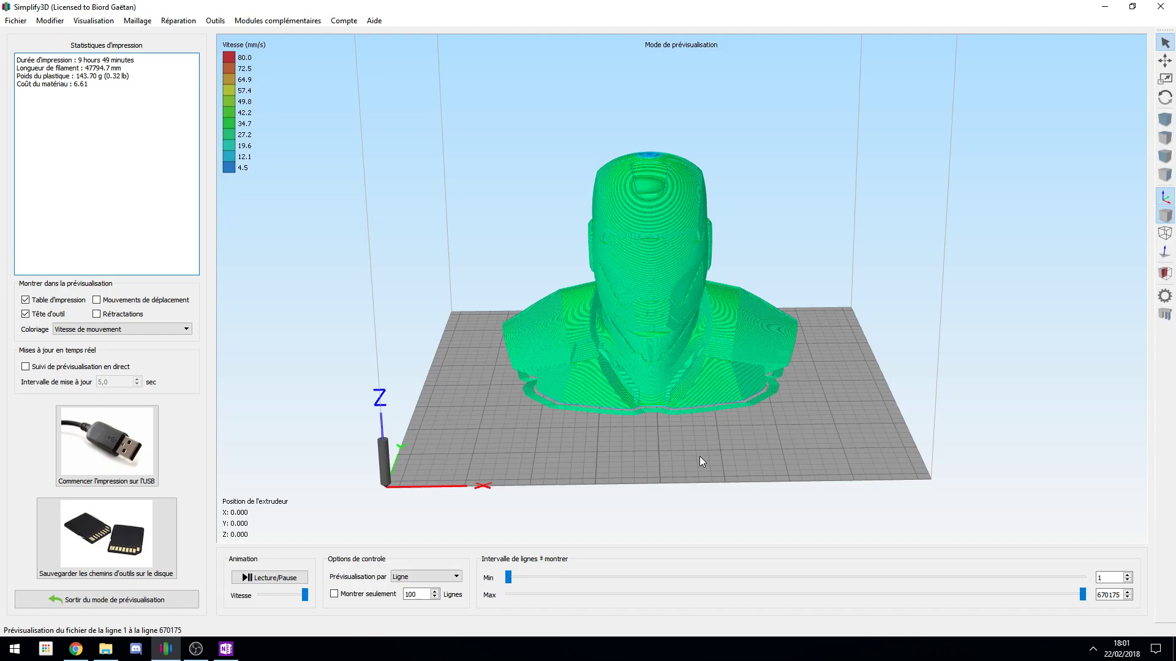
click(97, 366)
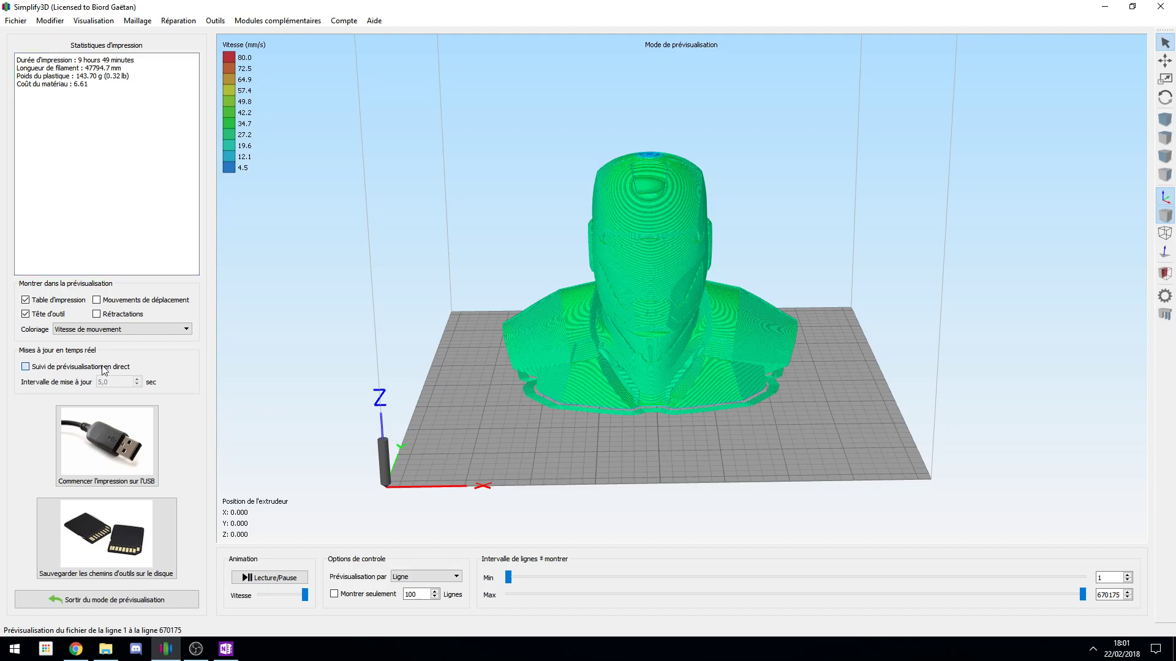
click(59, 367)
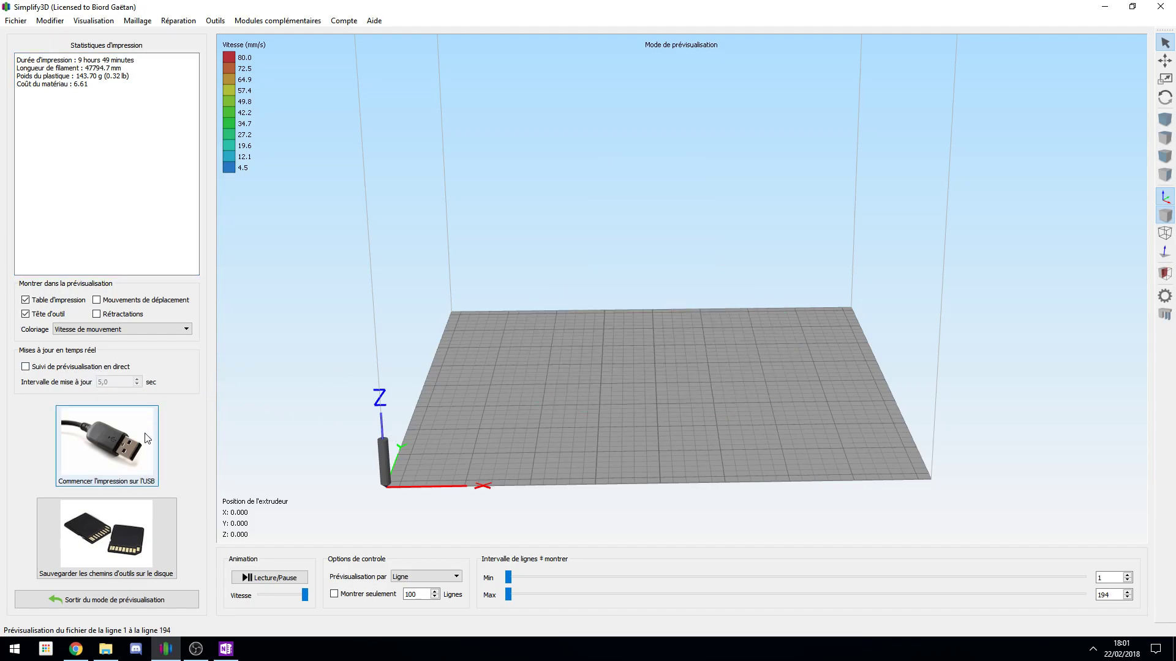
drag(696, 599, 1083, 595)
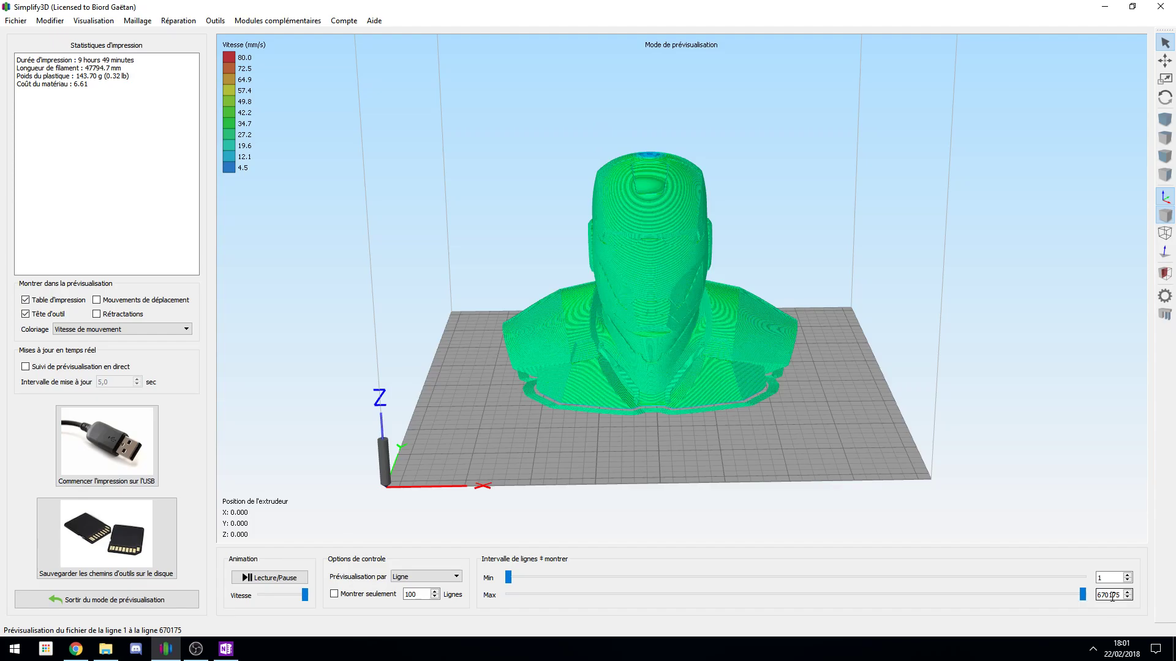
Examine the file name and type options for saving the toolpaths to disk, without saving the G-code.
click(130, 543)
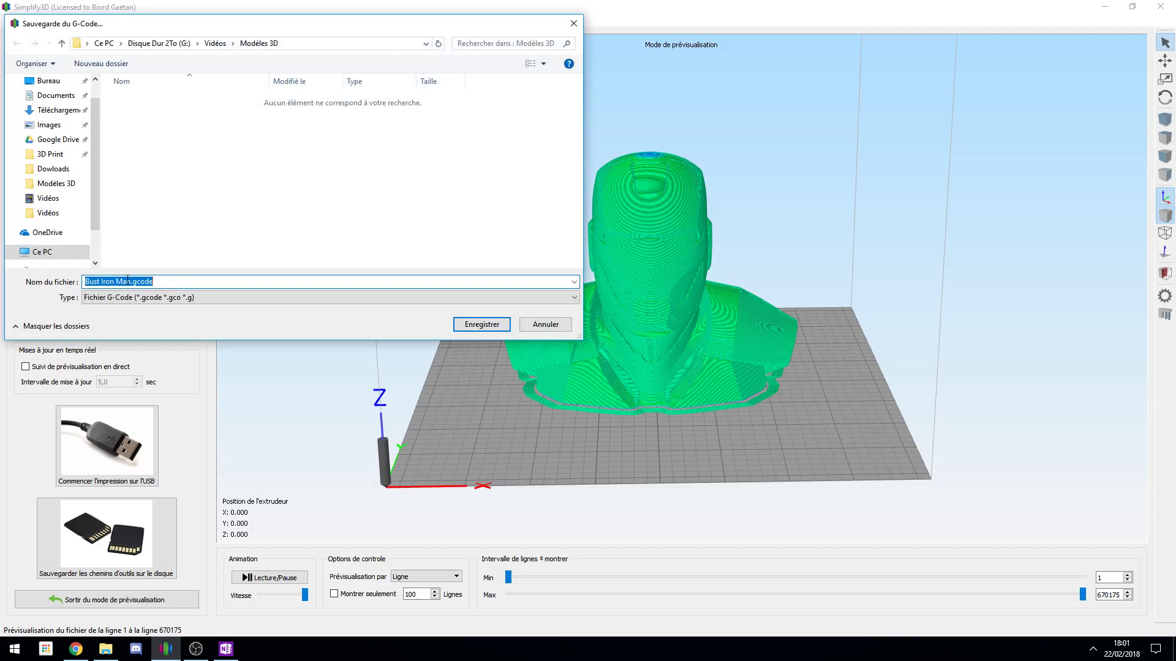
click(185, 299)
click(200, 282)
click(526, 329)
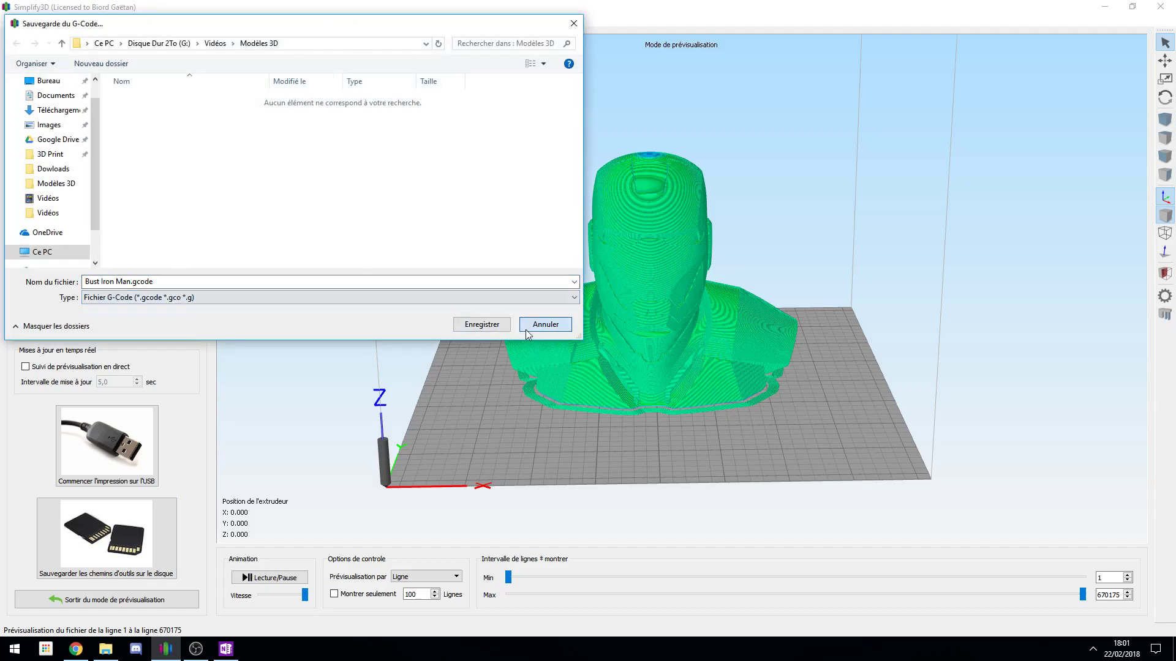
click(526, 330)
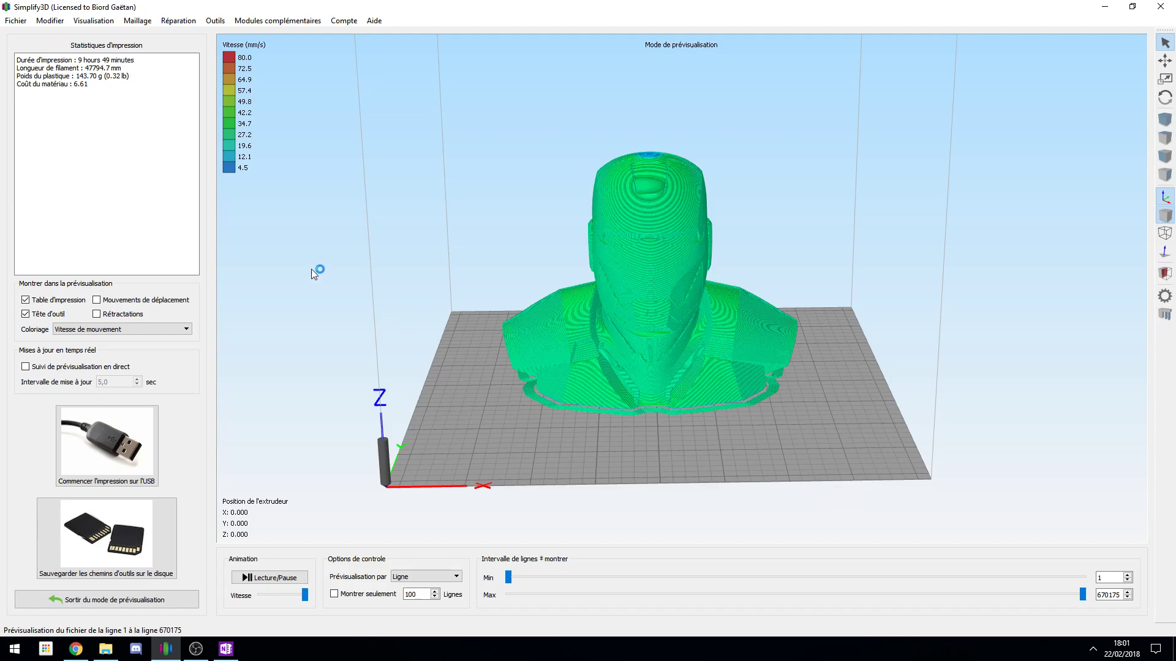
Compare the preview coloring by active toolhead, feature type and current process, and return it to movement speed.
click(123, 329)
click(92, 342)
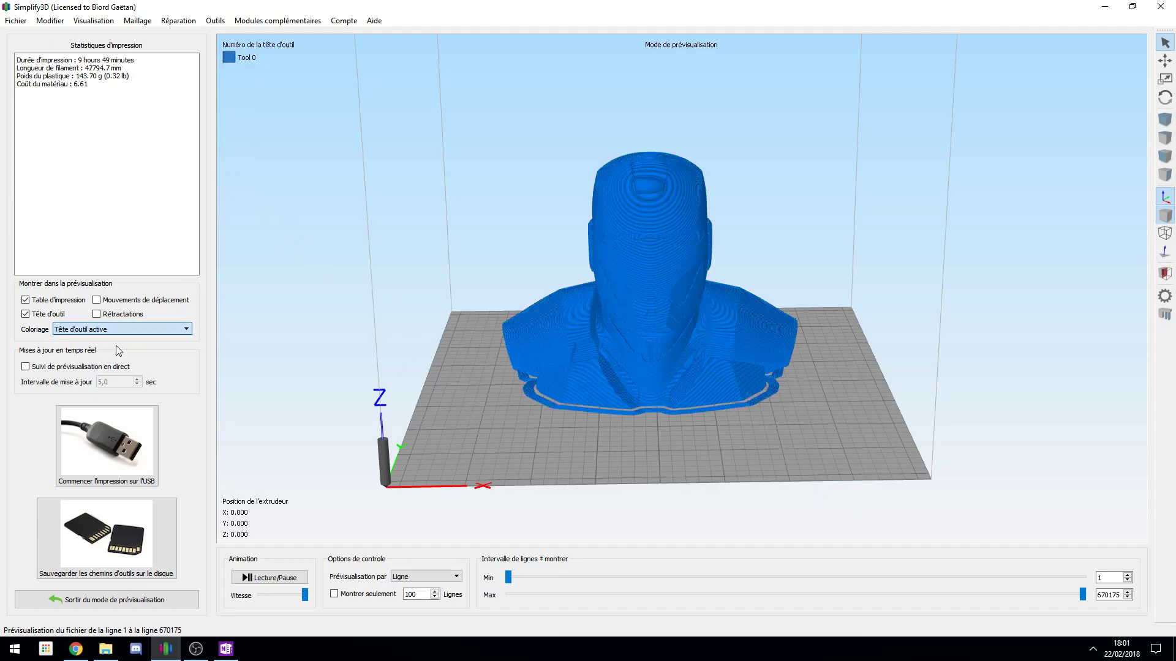
click(63, 330)
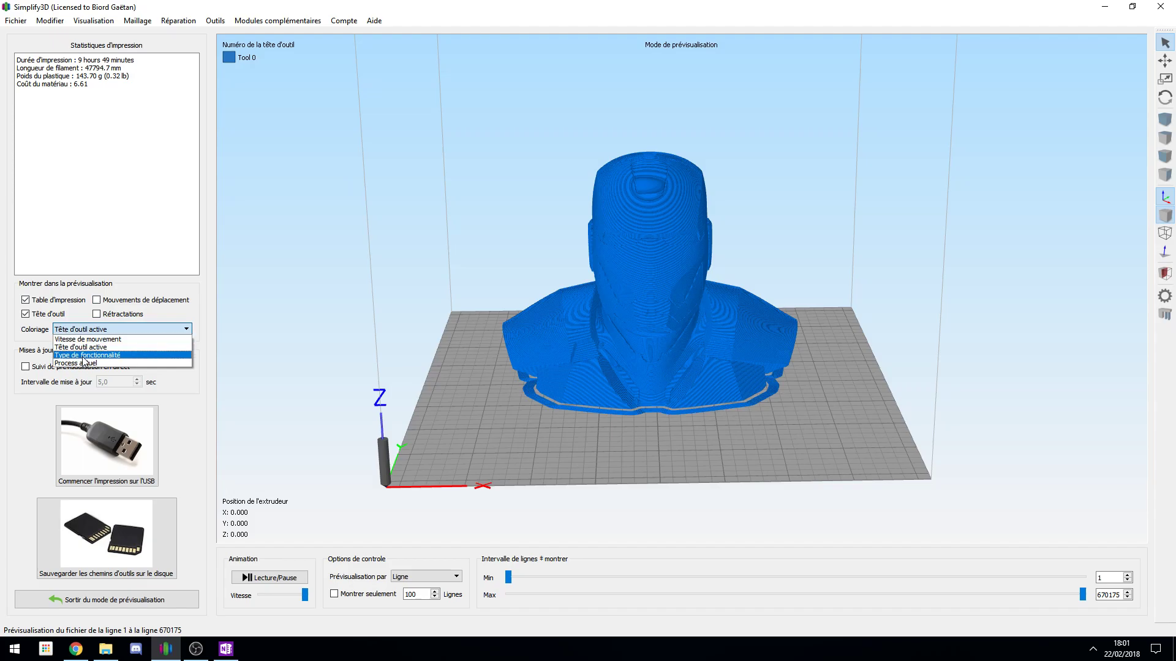
click(106, 338)
click(98, 330)
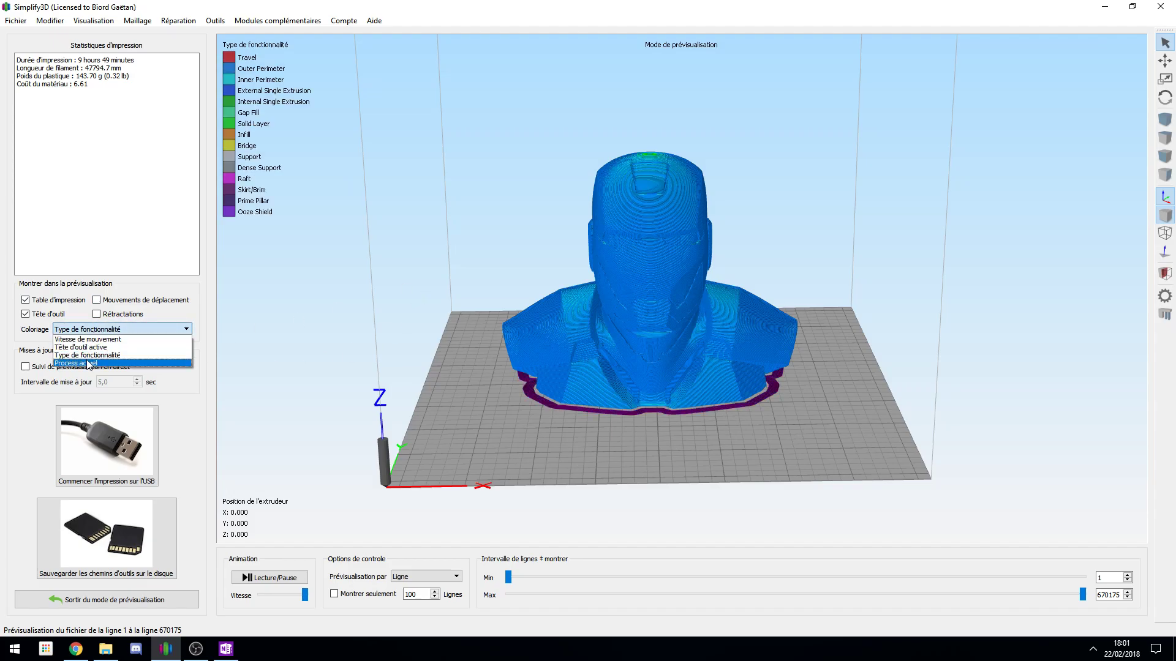
click(80, 366)
click(98, 329)
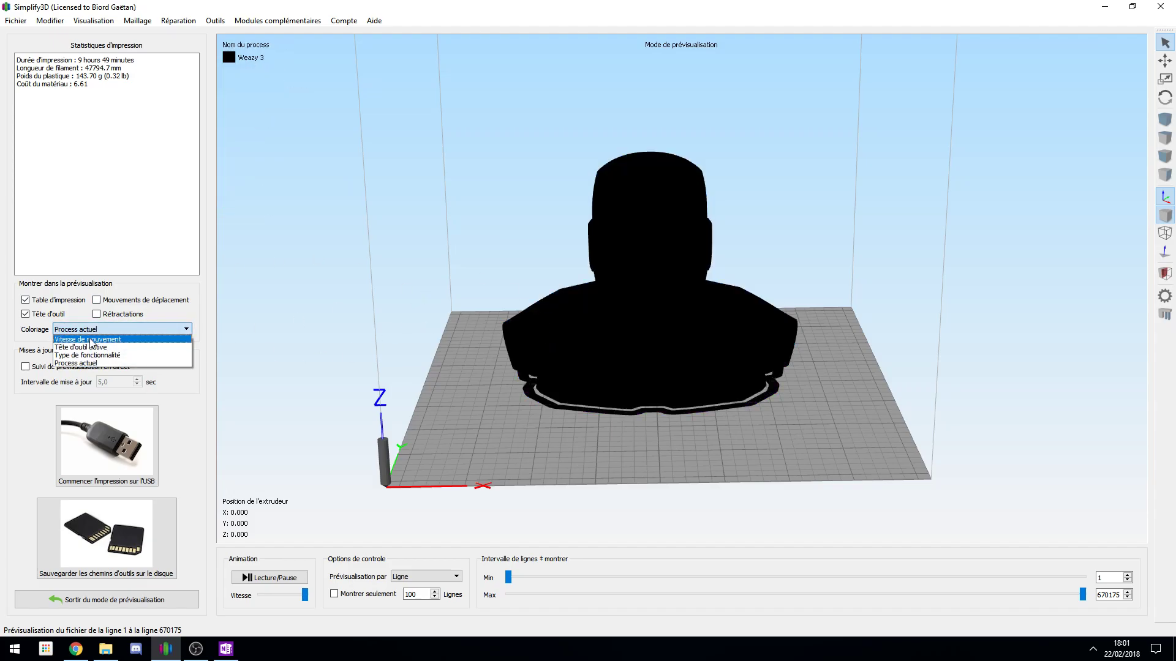
click(93, 343)
Cut the toolpath preview at about line 430885 and play the print animation to inspect the infill inside the head.
drag(393, 366, 761, 424)
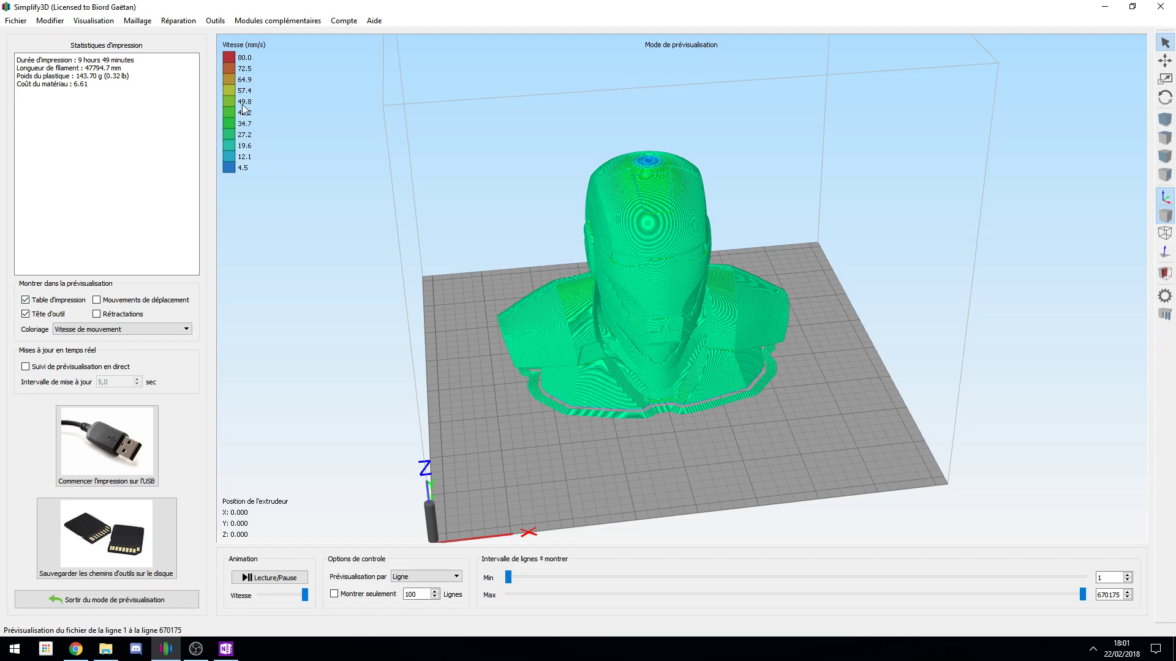
drag(1082, 595, 877, 595)
click(273, 578)
scroll(733, 395, up, 5)
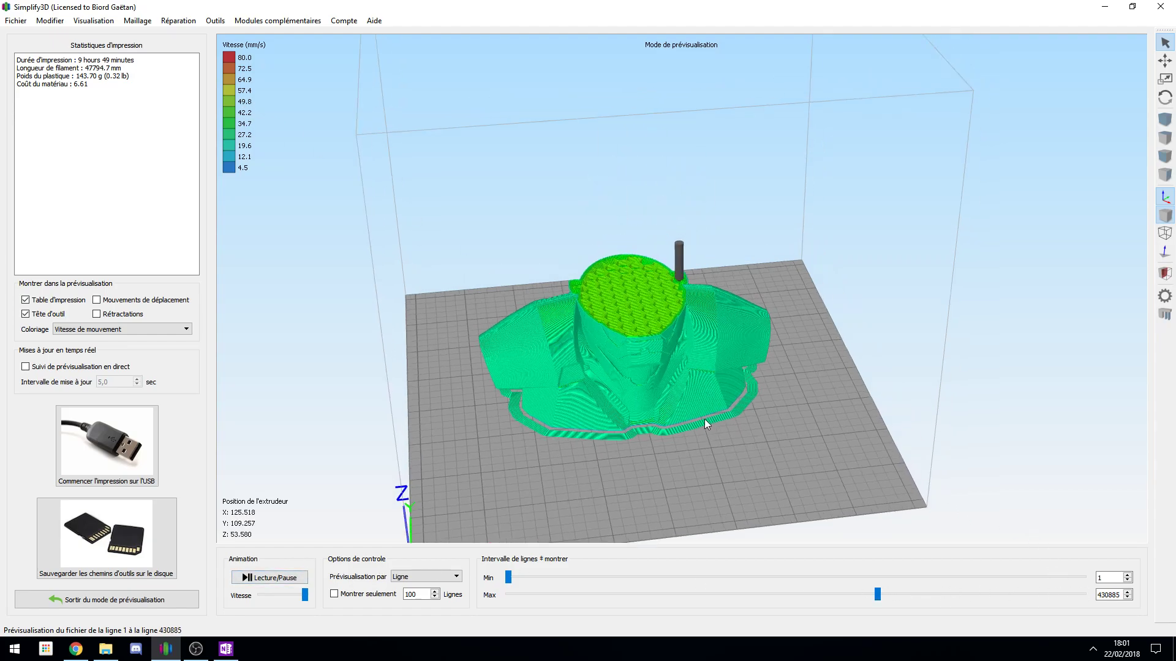
middle_drag(614, 316, 652, 301)
scroll(652, 301, down, 1)
scroll(651, 301, down, 2)
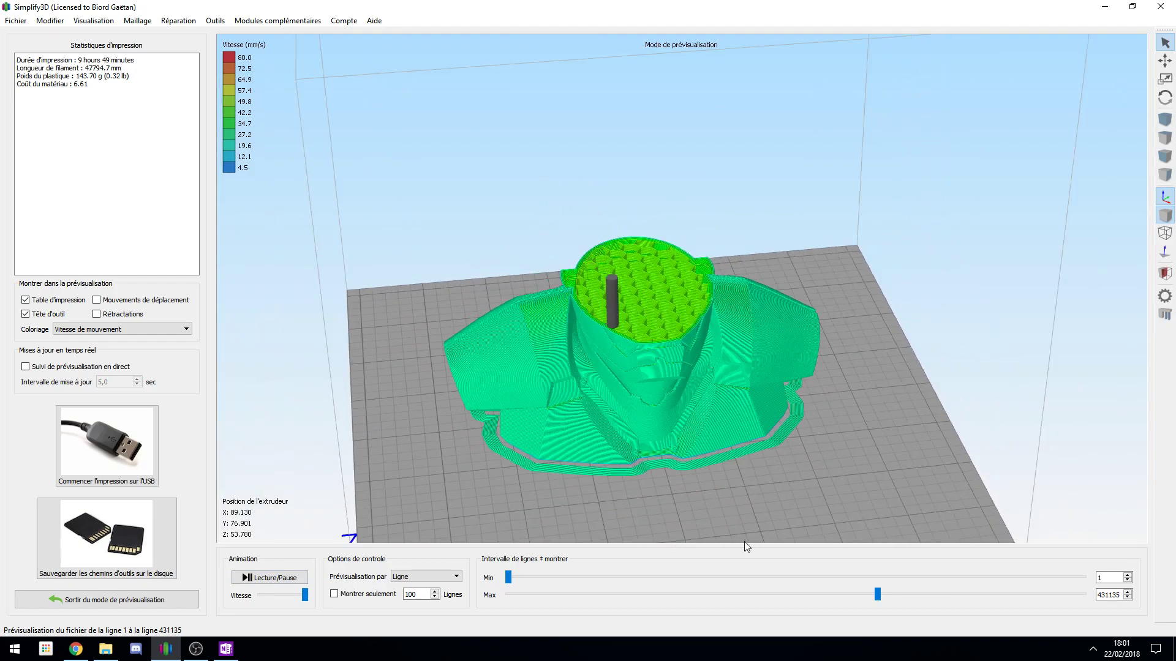
Limit the preview to 100 lines at a time, remove that limit, and restore the displayed range to start at line 1.
click(388, 596)
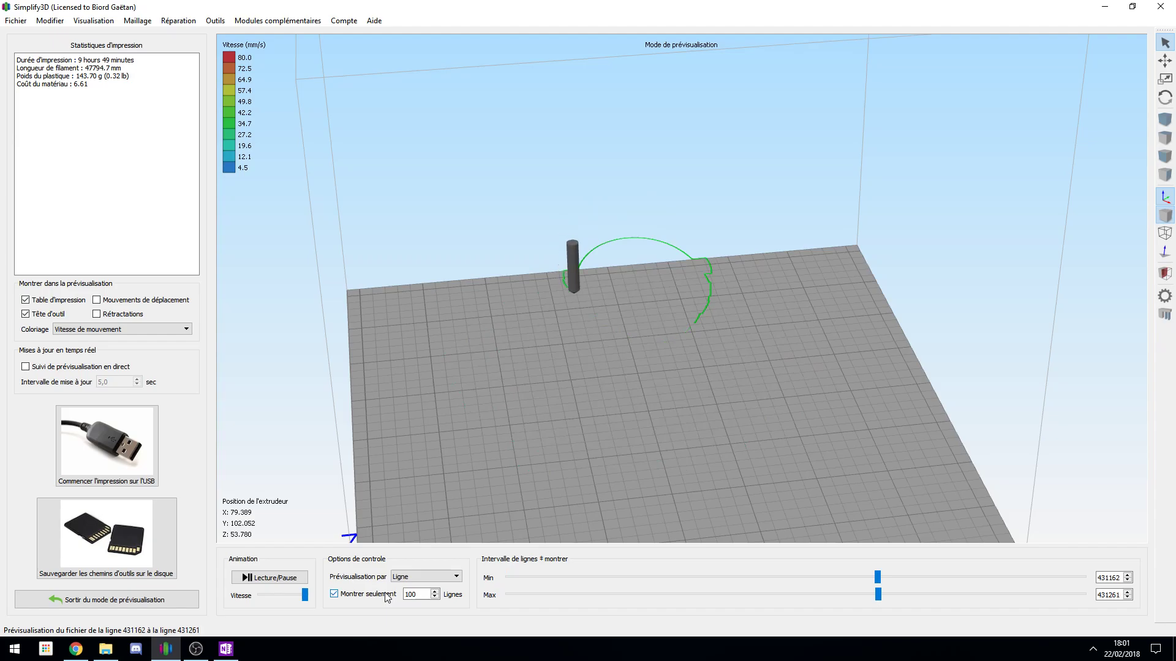
click(334, 594)
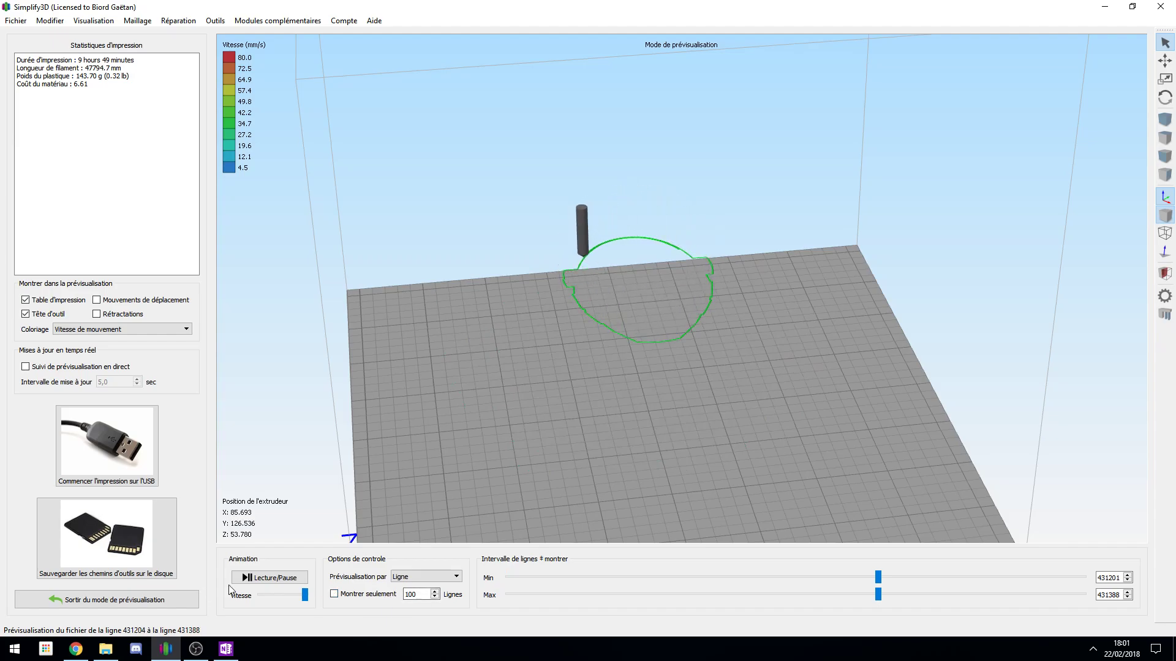
drag(878, 577, 486, 579)
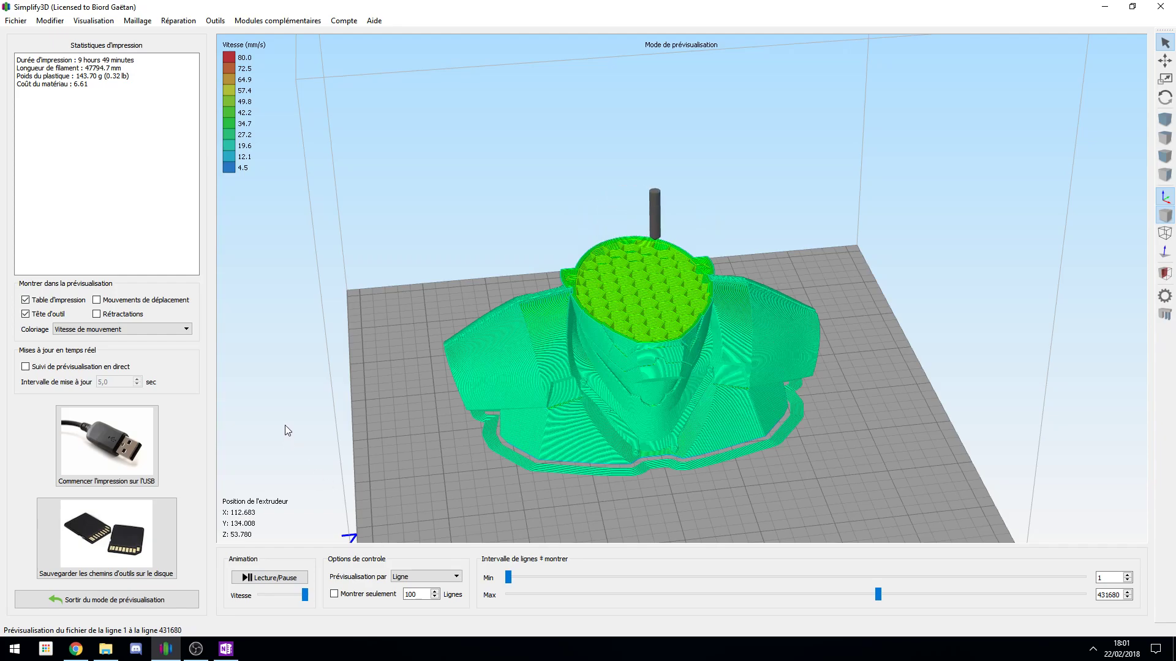
Exit the preview and update the Weazy 3 profile with the current process settings.
click(114, 600)
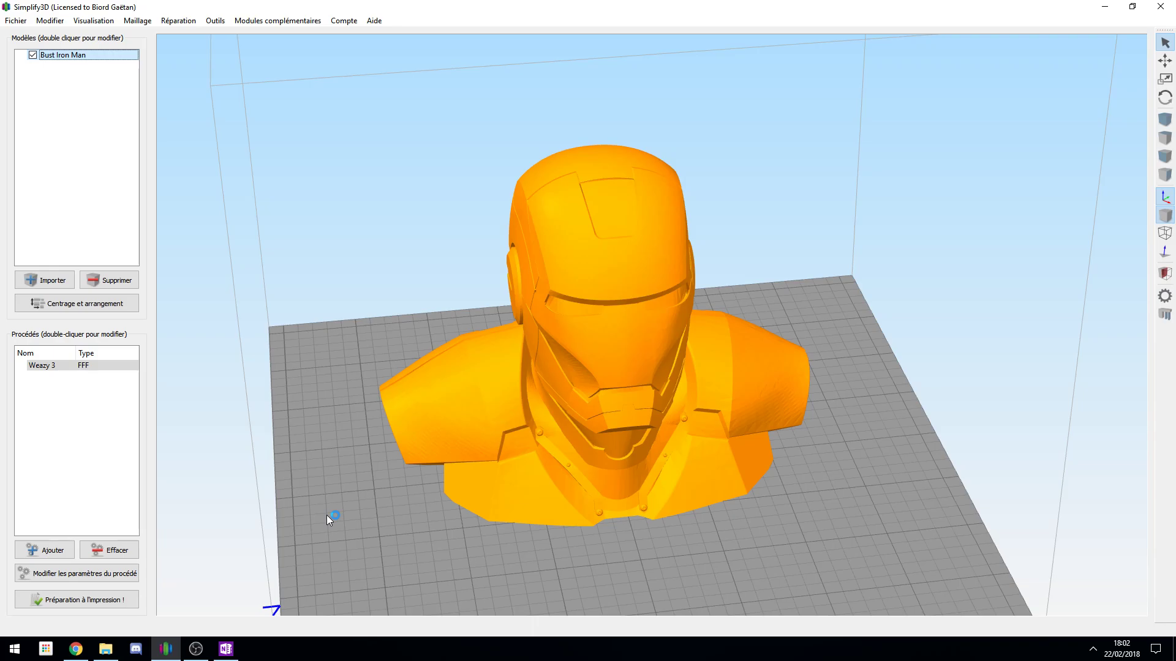
click(137, 574)
click(763, 133)
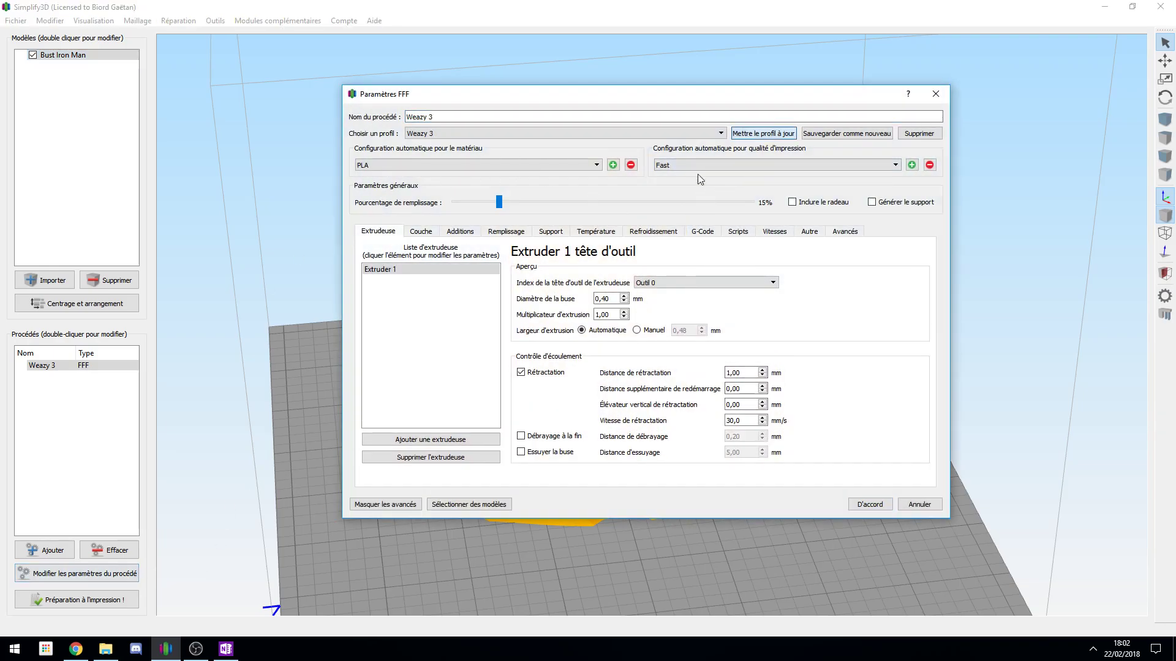
Review the layer, additions and extruder settings of the Weazy 3 process and accept them.
click(432, 236)
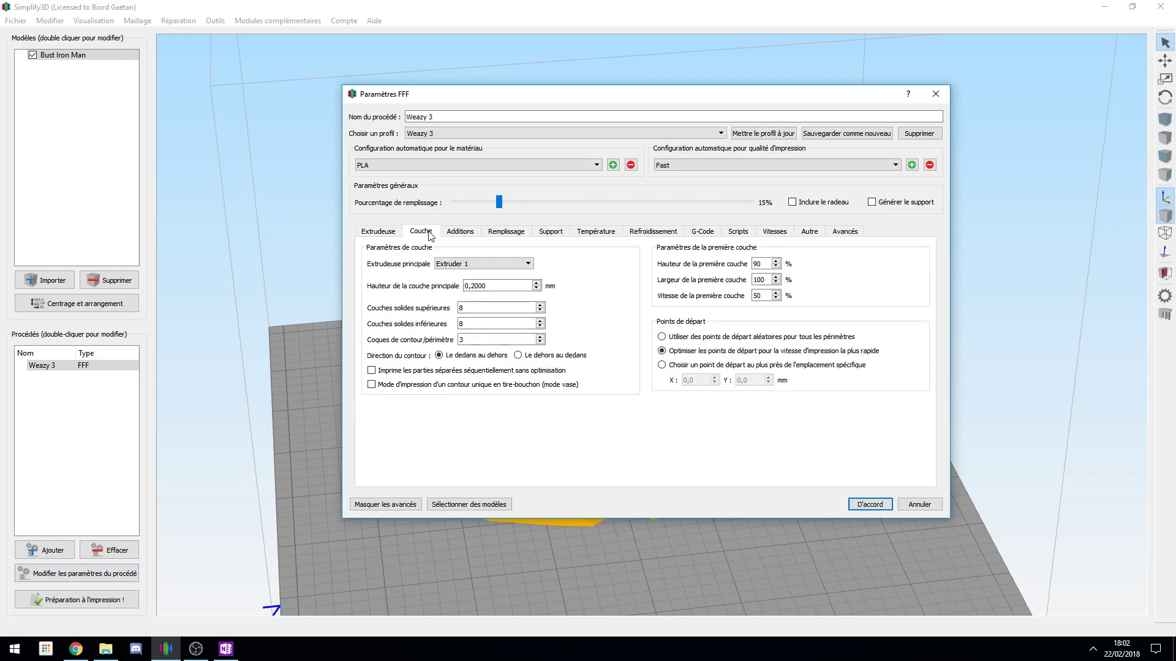
click(471, 235)
click(376, 234)
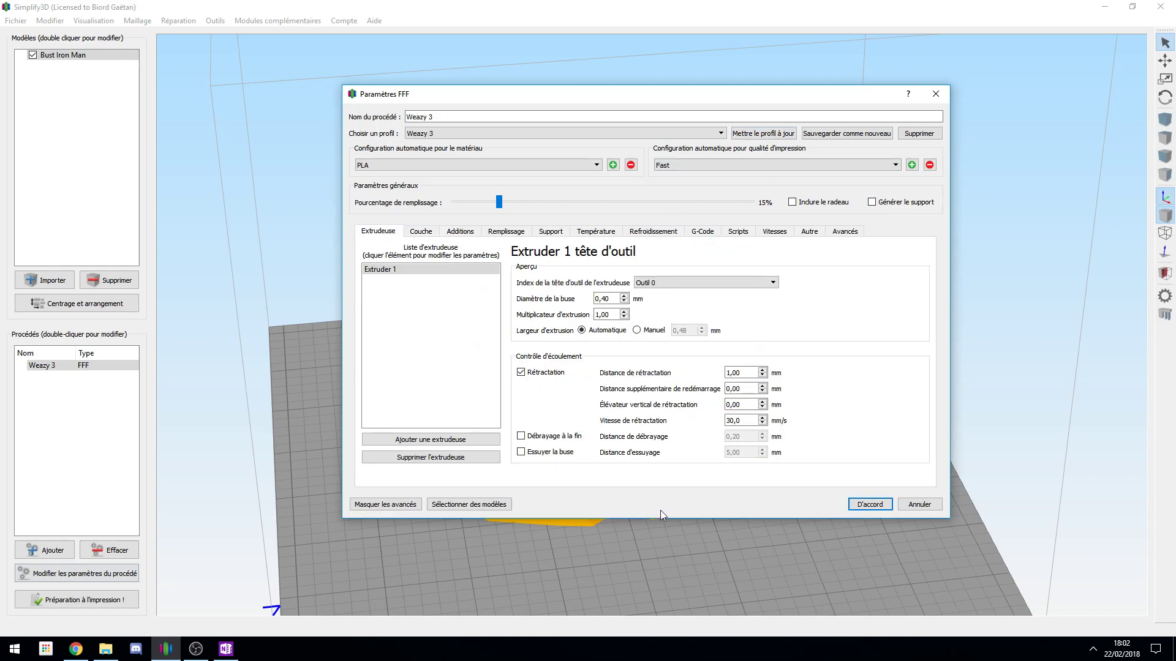
click(862, 506)
scroll(566, 379, down, 5)
drag(585, 475, 566, 462)
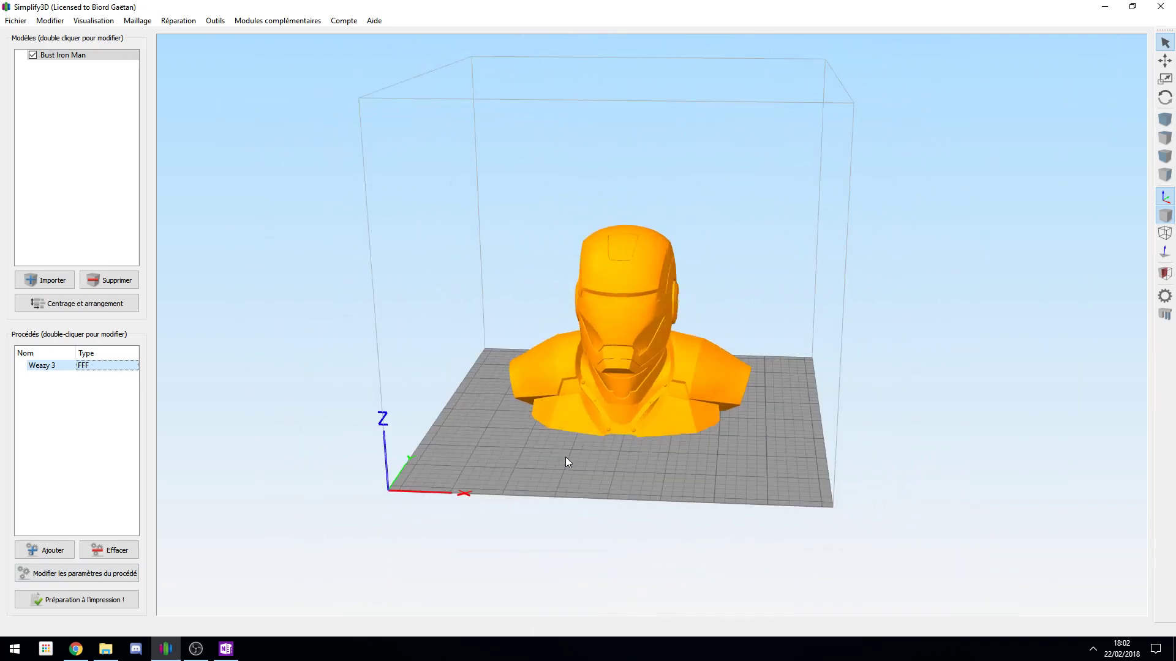